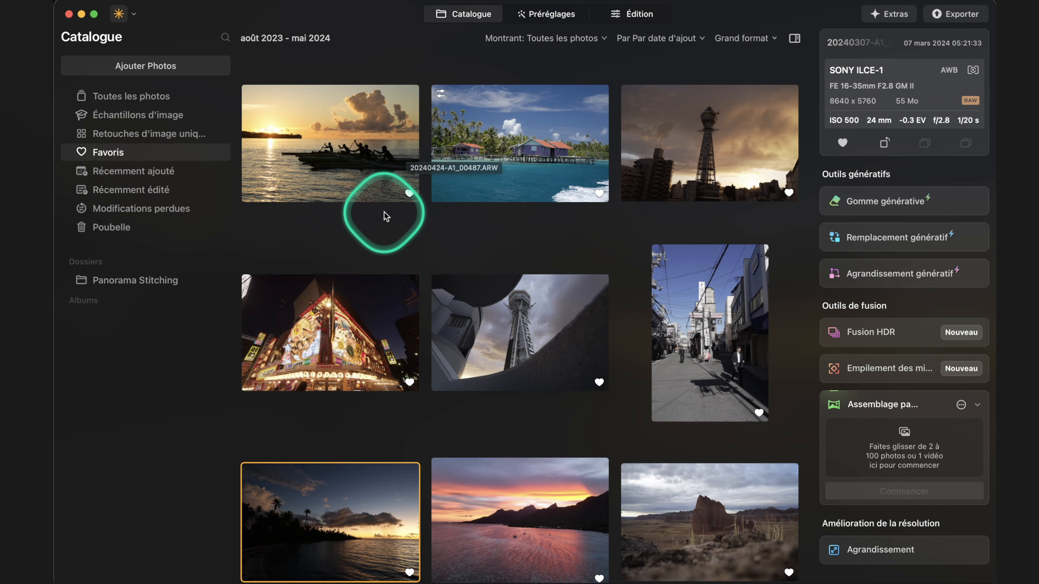
Look through the photos in the Favoris collection.
scroll(336, 162, "down", 5)
scroll(336, 163, "up", 5)
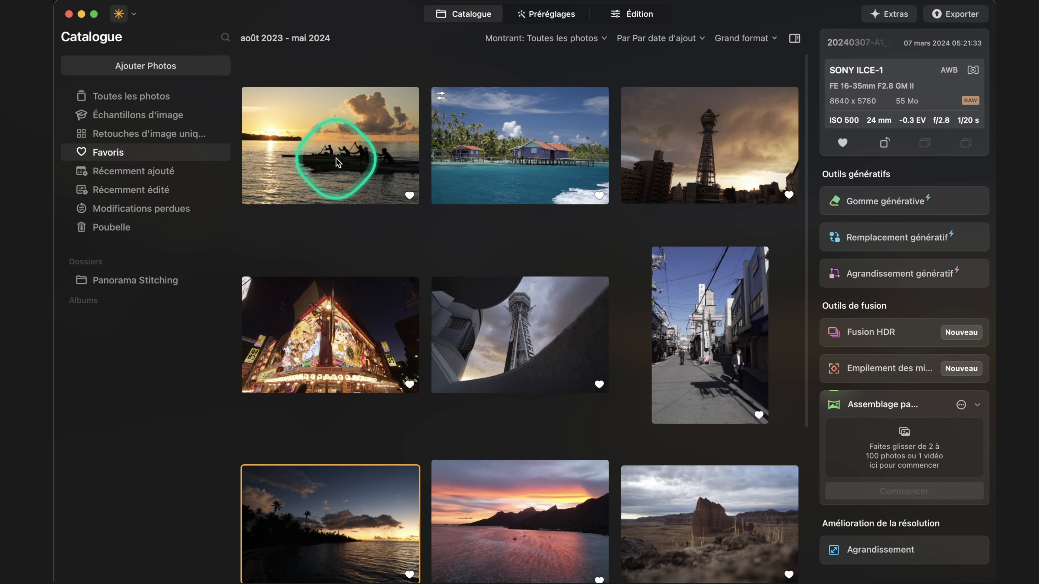
scroll(336, 162, "down", 2)
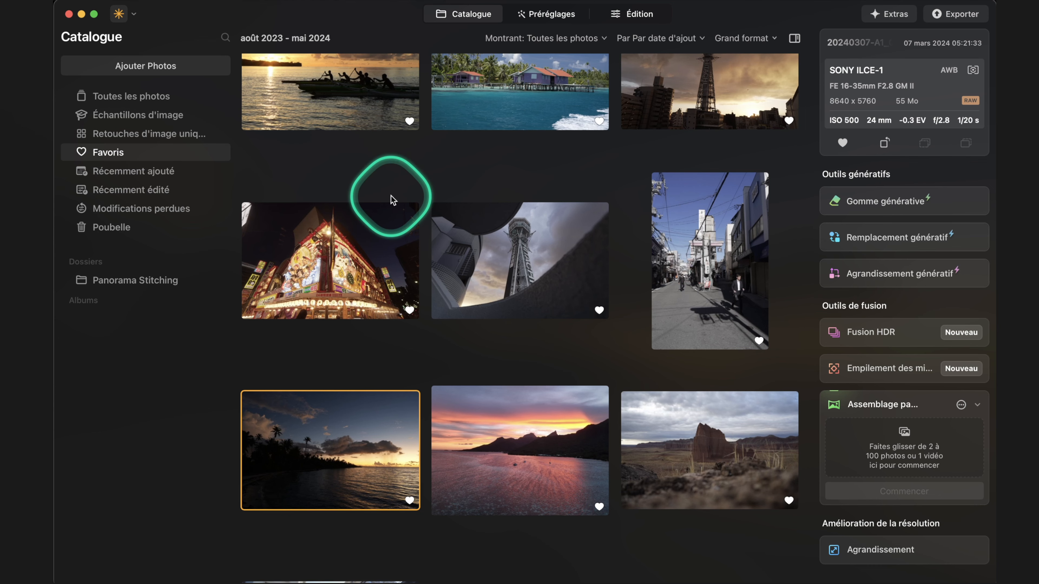
scroll(391, 200, "up", 2)
scroll(394, 197, "down", 4)
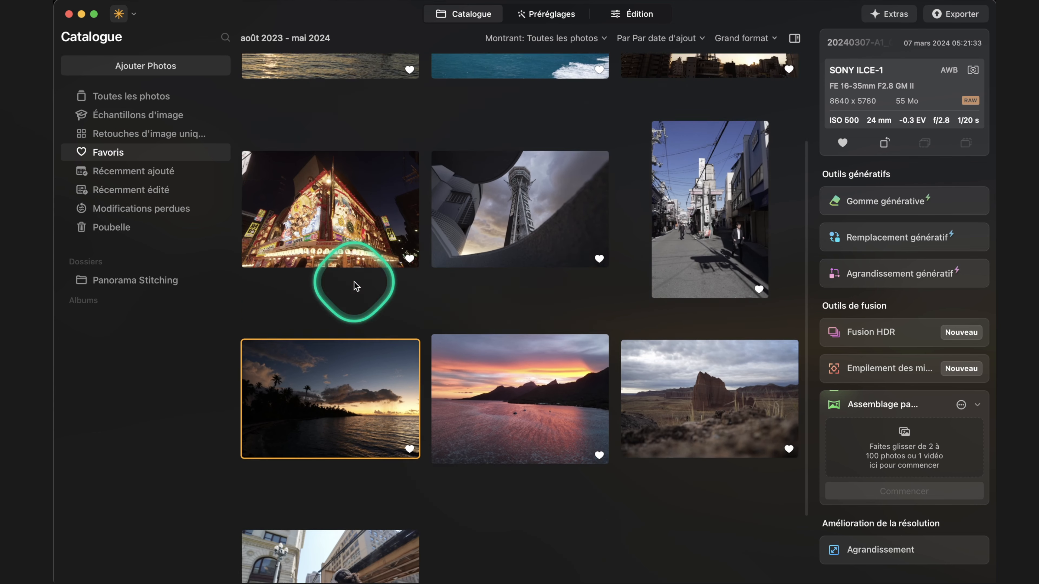
scroll(355, 282, "down", 3)
left_click(388, 480)
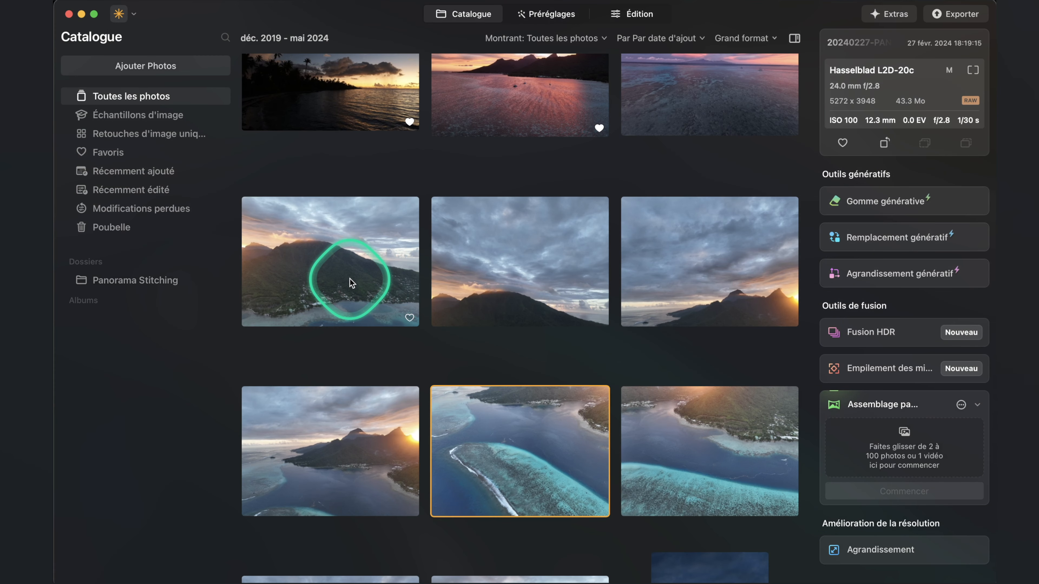
Select the eight aerial photos of the island at sunset and add them to Assemblage panoramique.
scroll(351, 282, "down", 7)
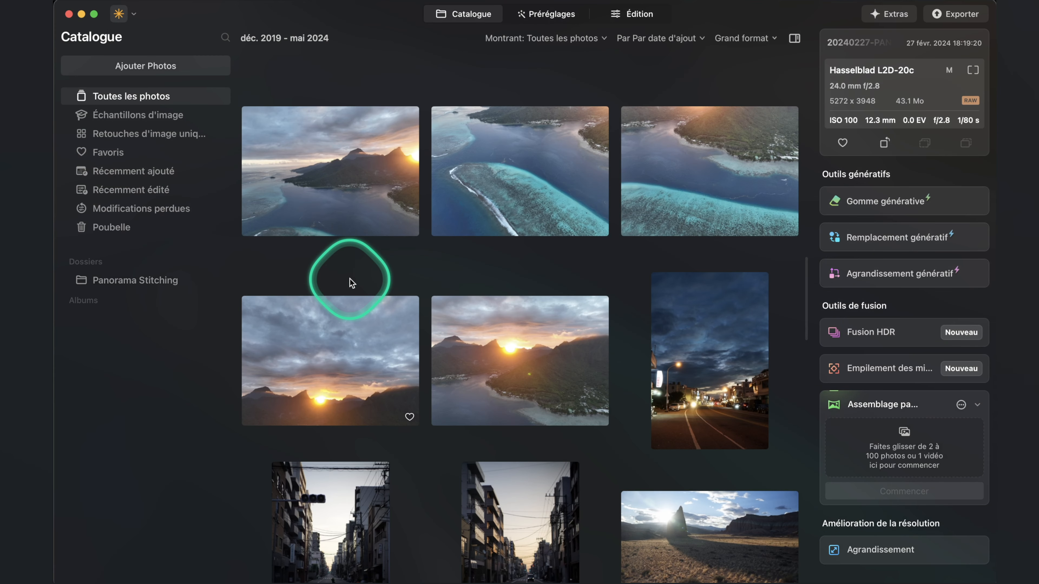
left_click(459, 353, "shift")
scroll(466, 222, "up", 6)
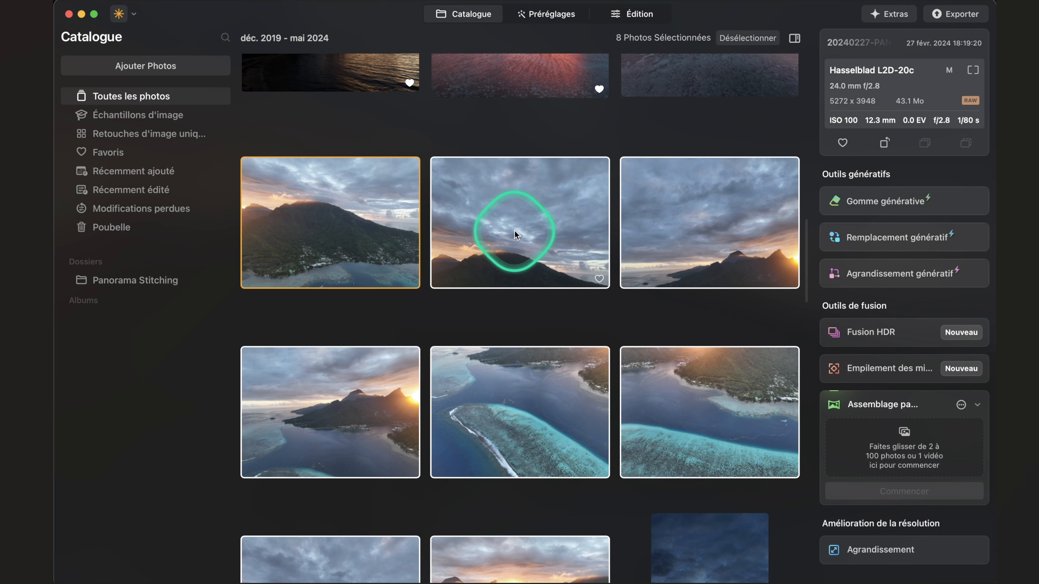
right_click(339, 237)
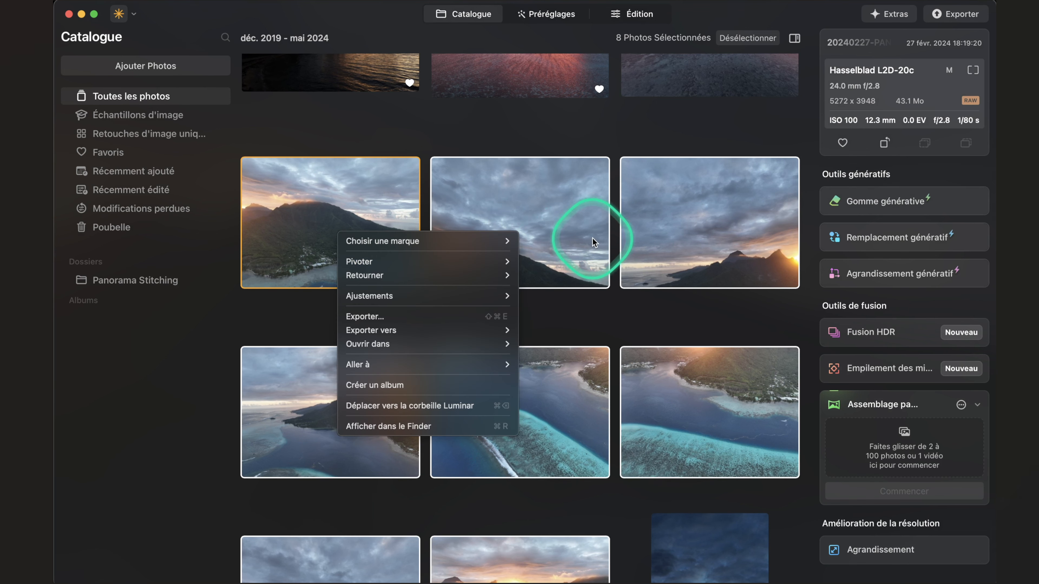
key("Escape")
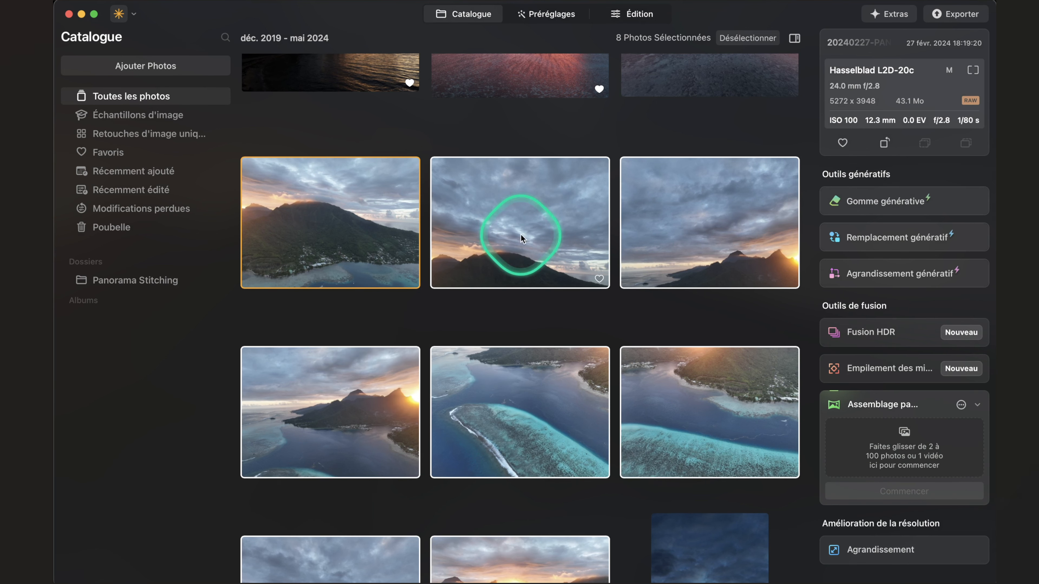
left_click_drag(791, 332, 847, 434)
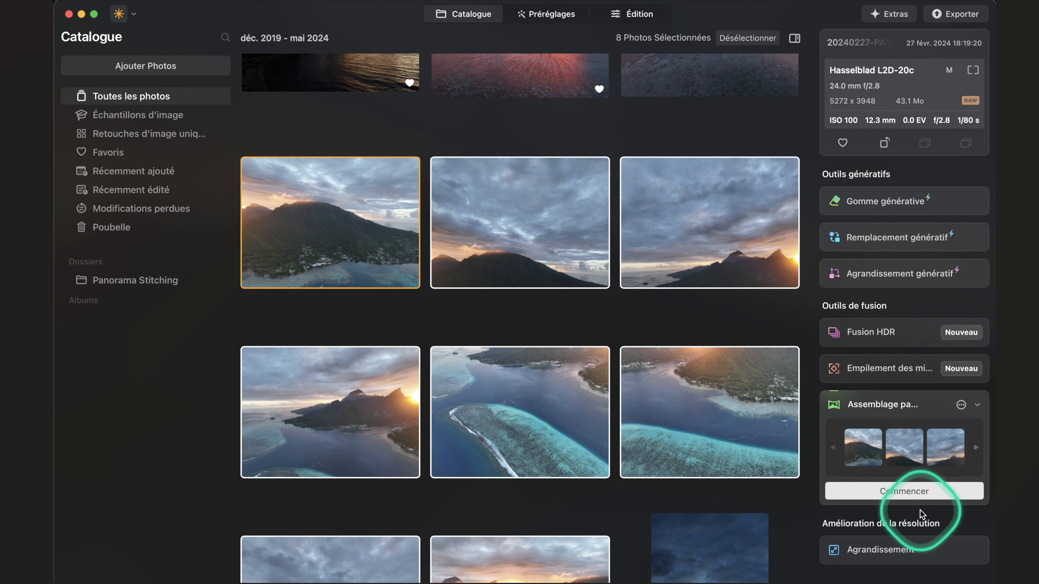
Stitch the eight photos into a panorama, shift the image slightly within the crop frame, and crop it.
left_click(904, 491)
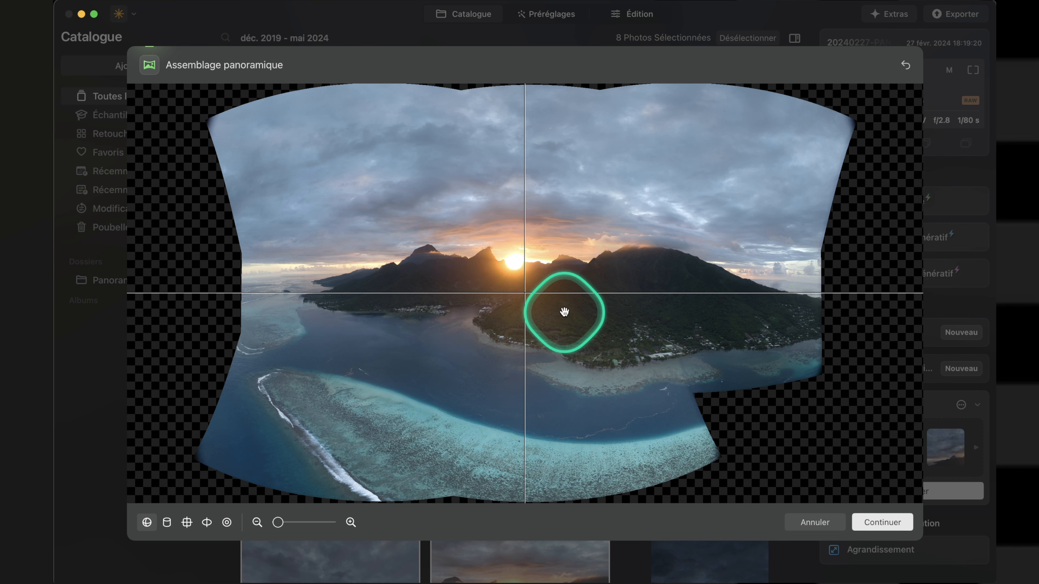
left_click(879, 529)
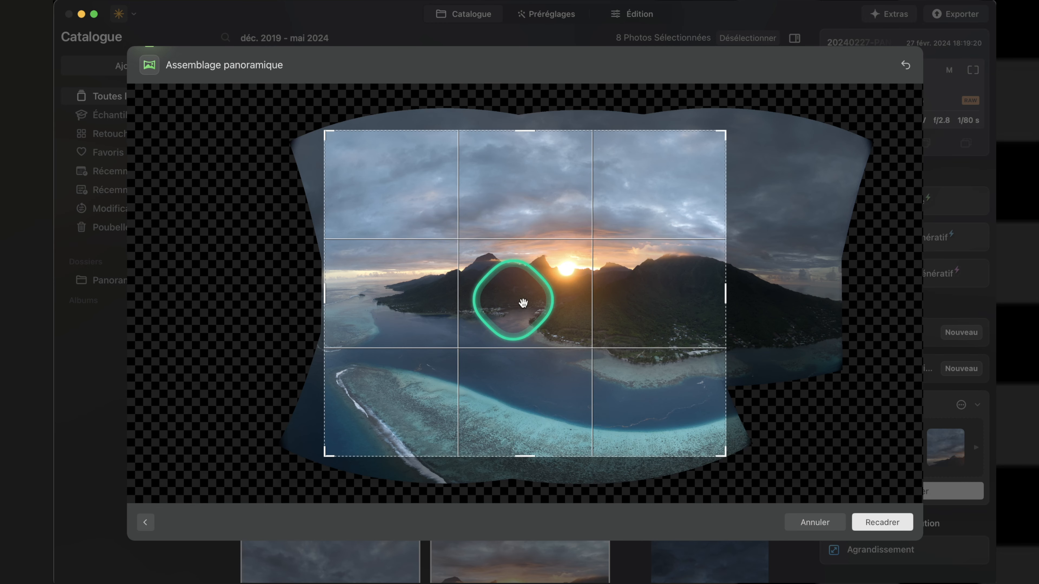
mouse_move(630, 336)
left_mouse_down()
mouse_move(614, 331)
mouse_move(642, 348)
mouse_move(640, 338)
left_mouse_up()
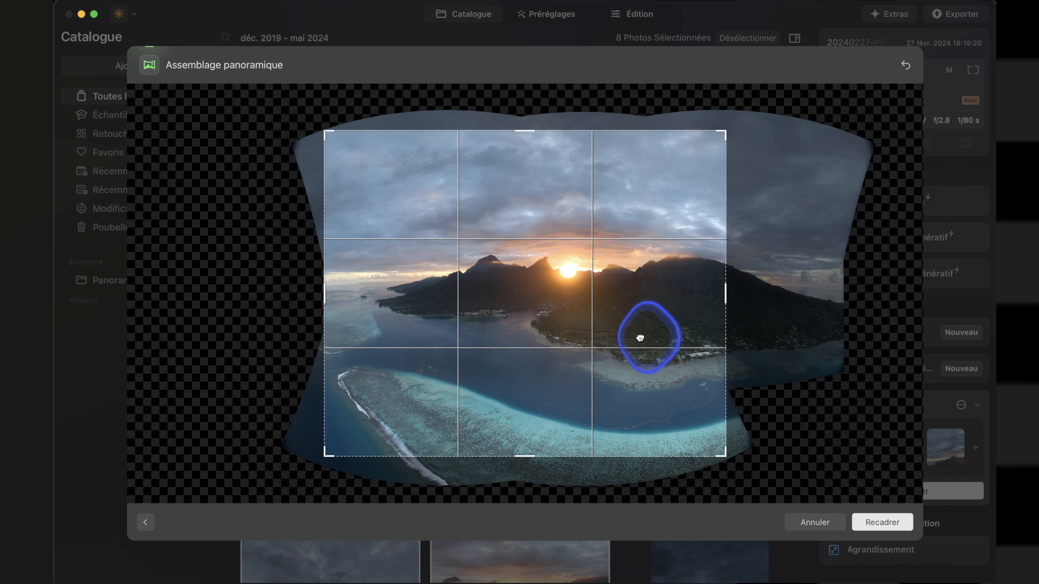
left_click(884, 522)
left_click(890, 523)
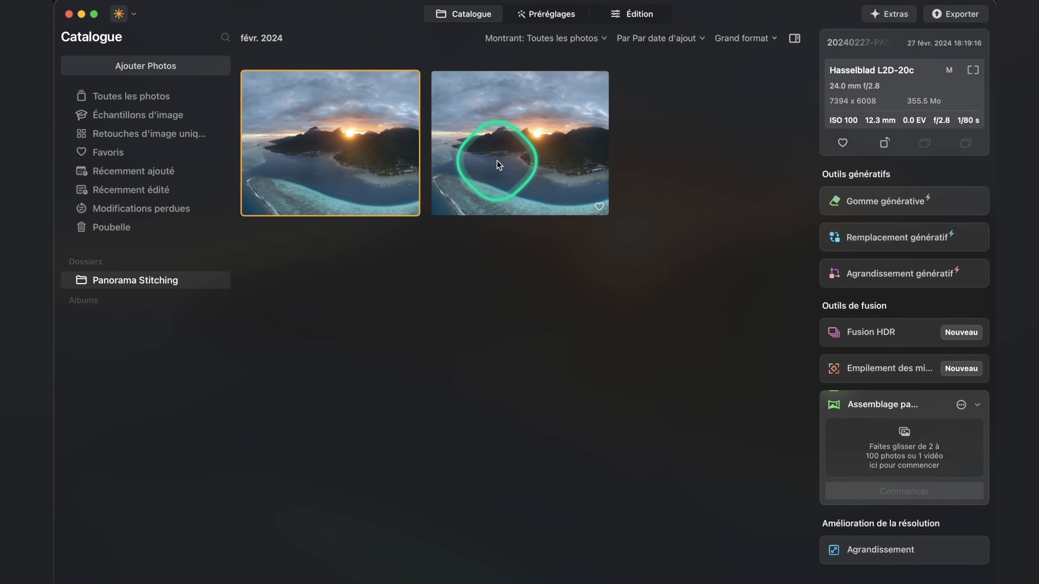
Compare the two stitched panoramas, go back to all photos and check the options of Assemblage panoramique.
left_click(545, 151)
left_click(336, 149)
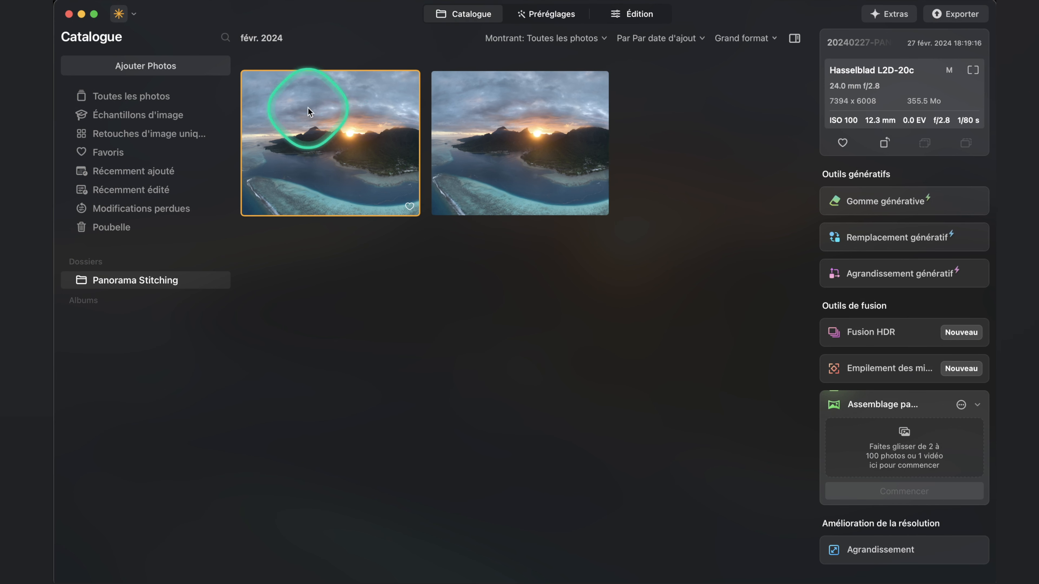
left_click(154, 98)
left_click(962, 405)
left_click(963, 406)
left_click(977, 405)
left_click(892, 405)
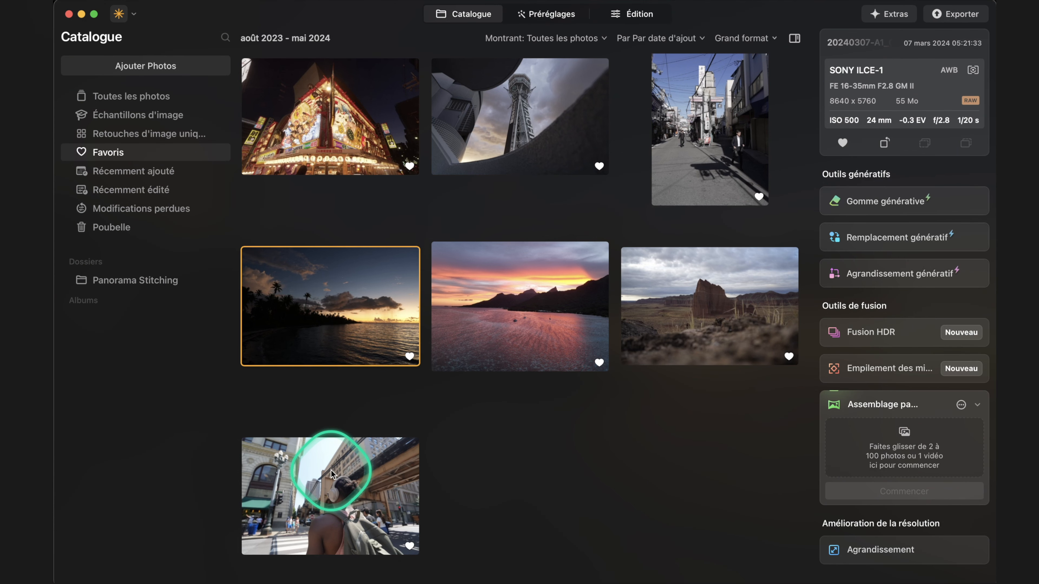
Open the favourite photo of the dark palm-lined beach at sunset in the single-image view.
left_click(323, 442)
left_click(312, 332)
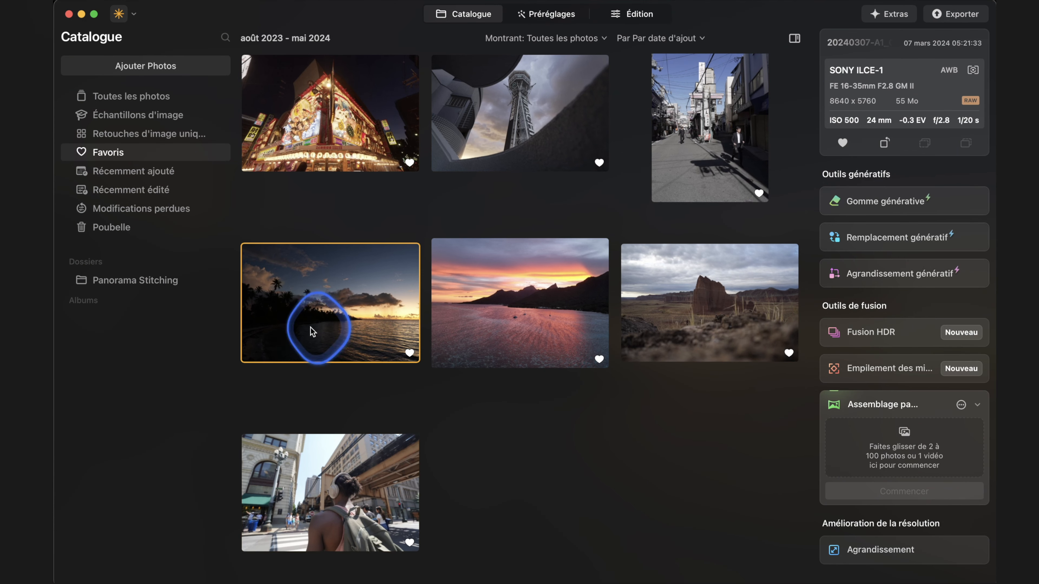
double_click(312, 332)
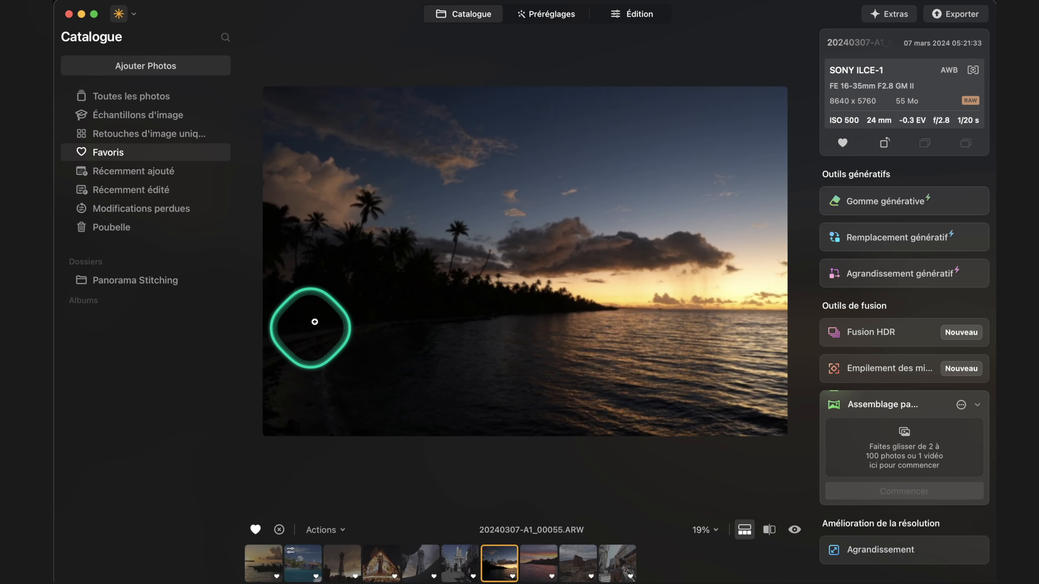
Examine the presets available for the photo, including the purchased Epic Travel Collection.
left_click(552, 15)
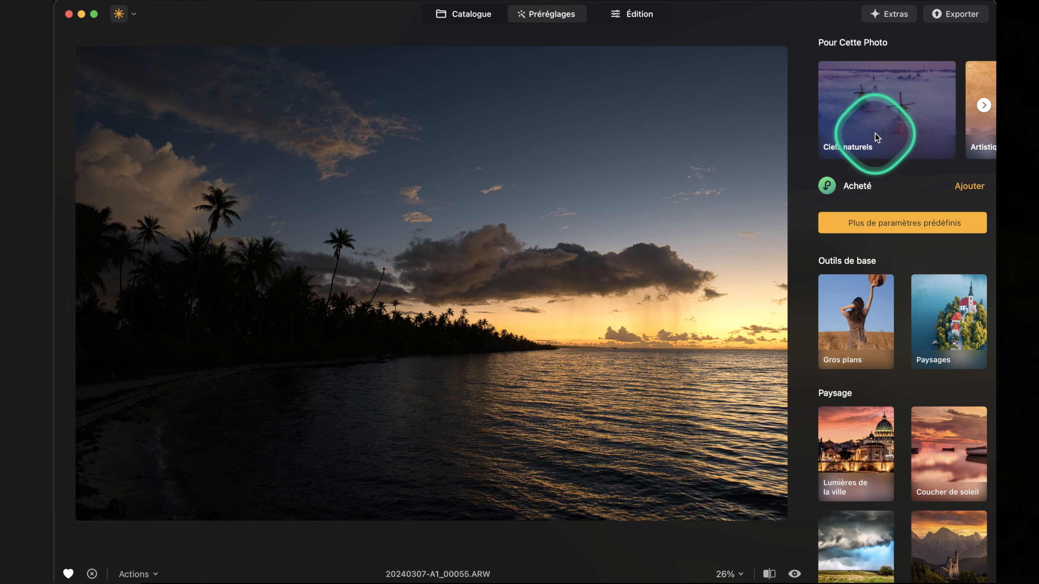
scroll(889, 136, "right", 5)
scroll(889, 136, "left", 5)
scroll(928, 371, "down", 6)
scroll(928, 371, "up", 6)
left_click(859, 189)
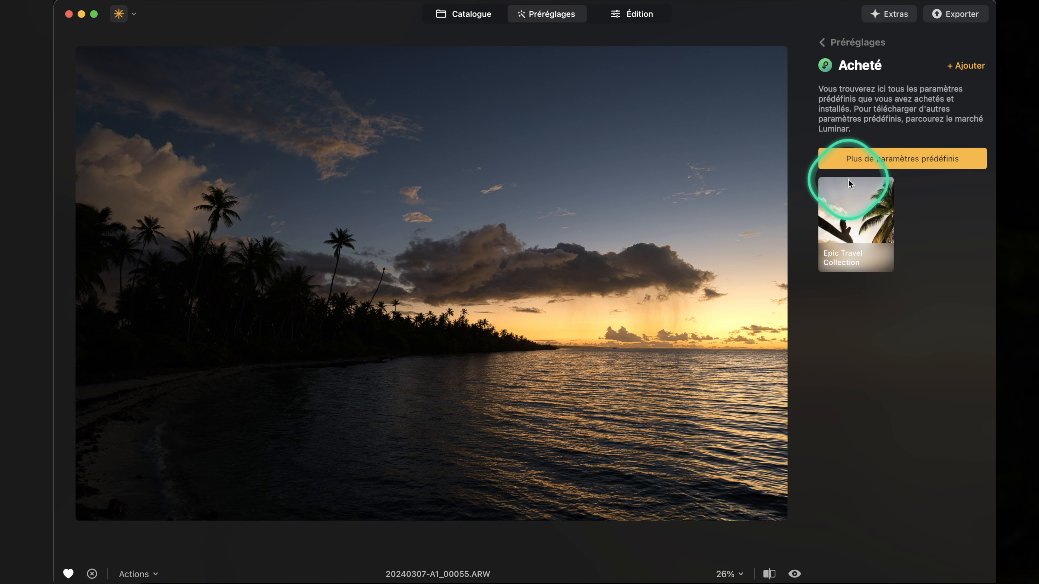
left_click(862, 217)
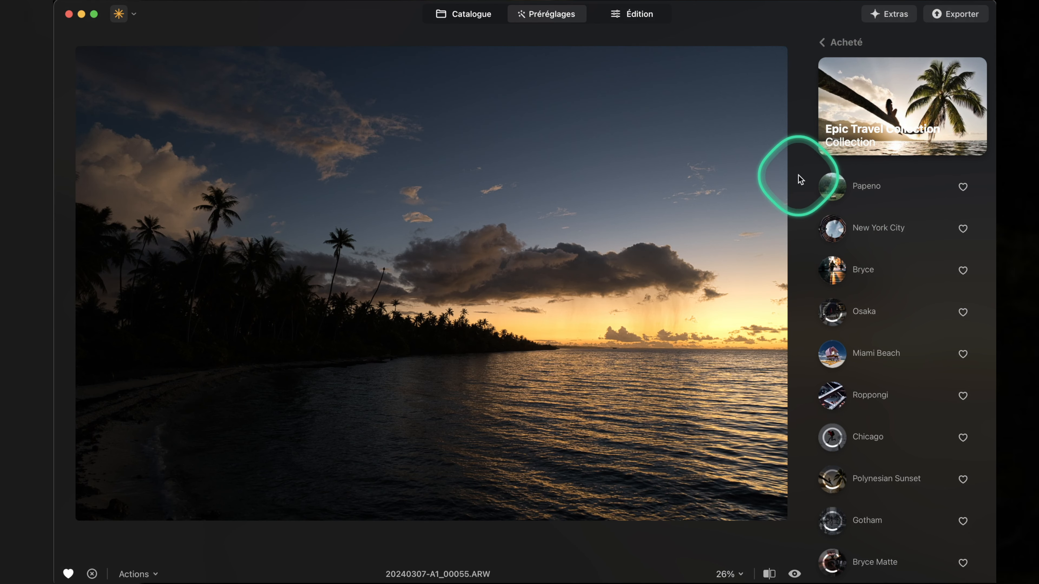
left_click(827, 48)
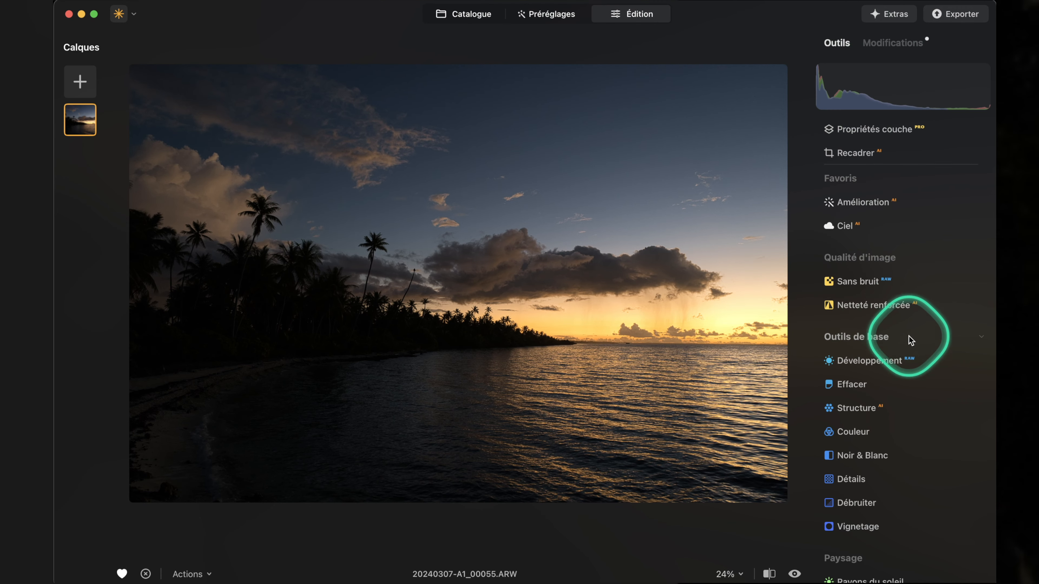
Enable automatic distortion correction, chromatic aberration correction and Bichromie automatique in the Optique settings of Développement.
scroll(884, 361, "down", 5)
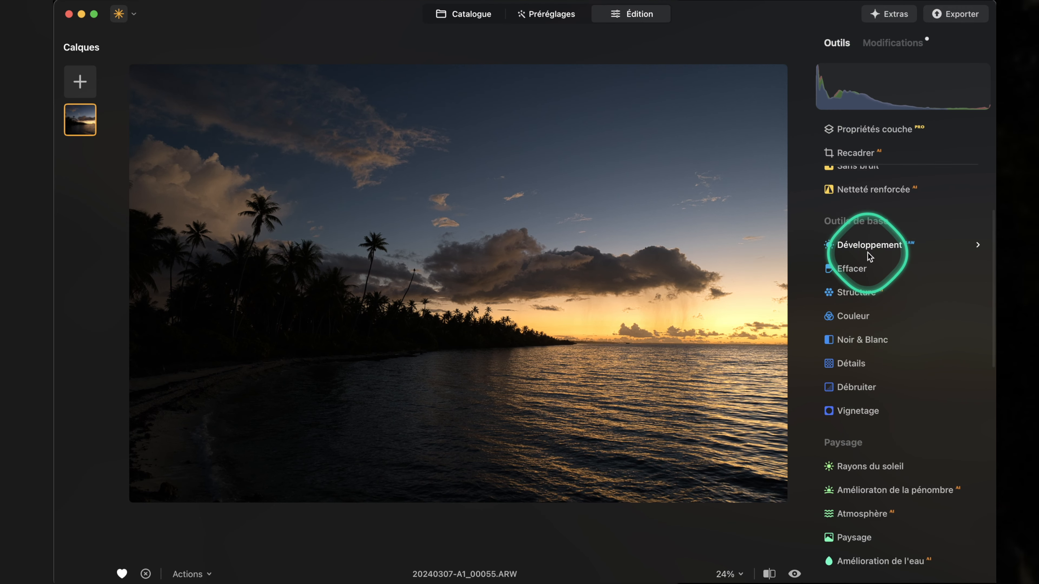
scroll(870, 257, "down", 7)
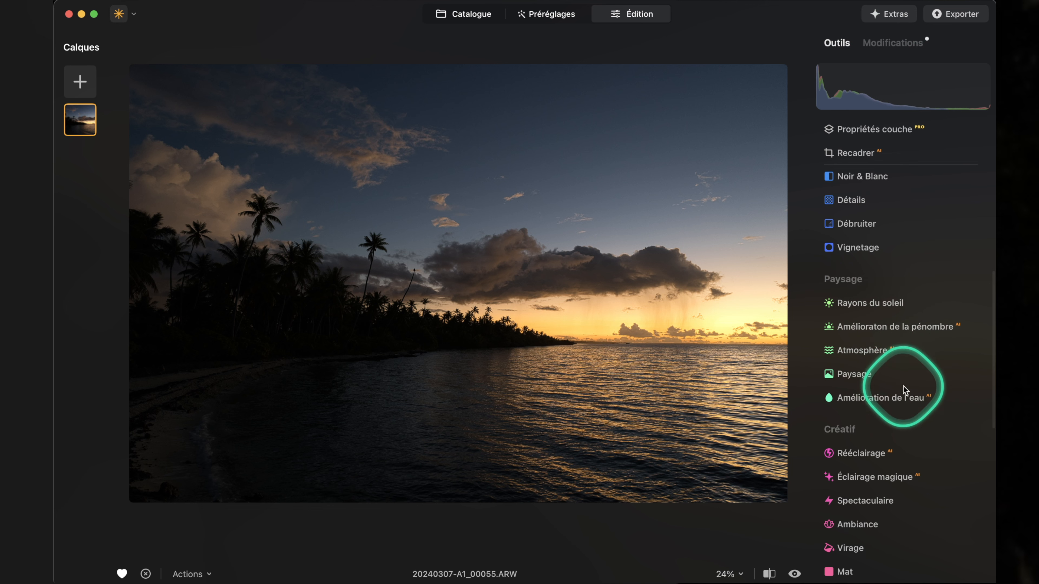
scroll(901, 399, "up", 6)
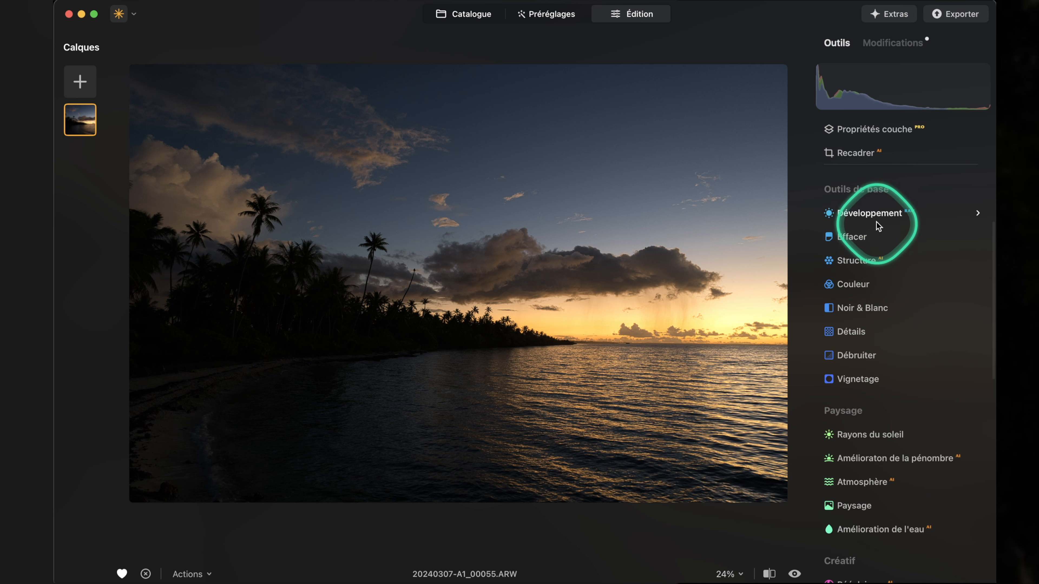
left_click(865, 212)
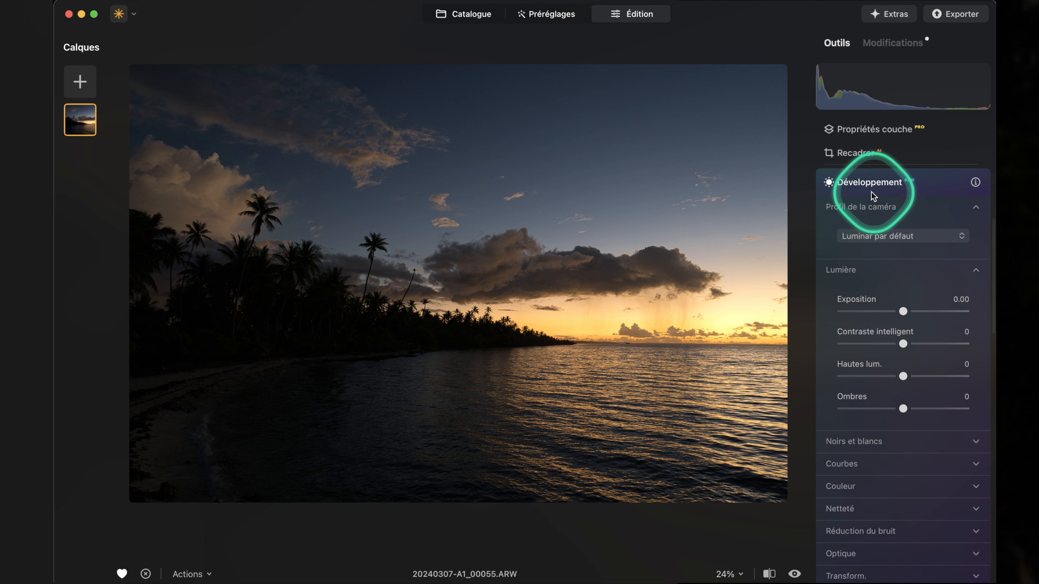
scroll(866, 311, "down", 4)
scroll(859, 315, "up", 6)
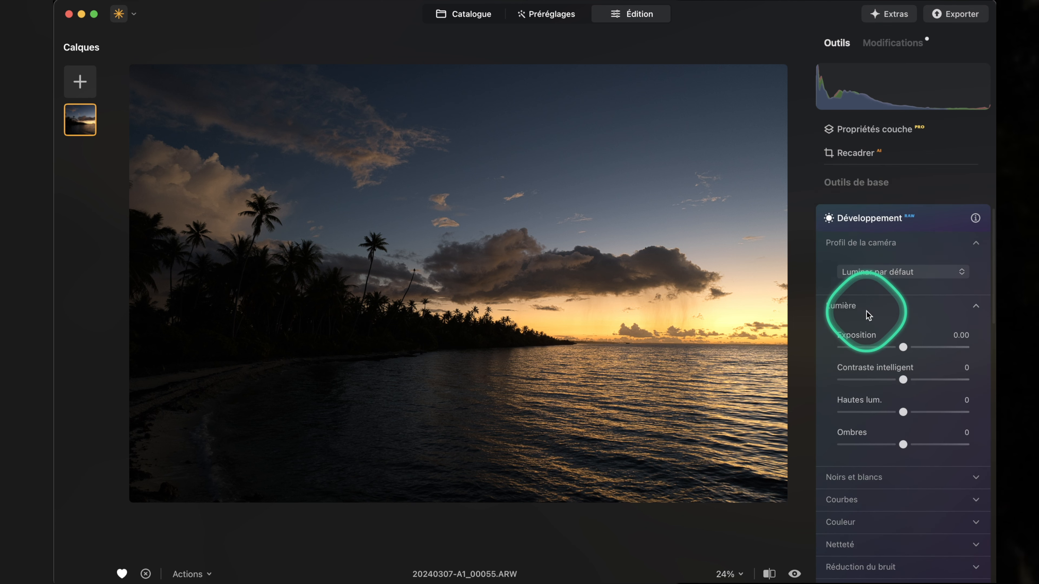
scroll(871, 250, "down", 6)
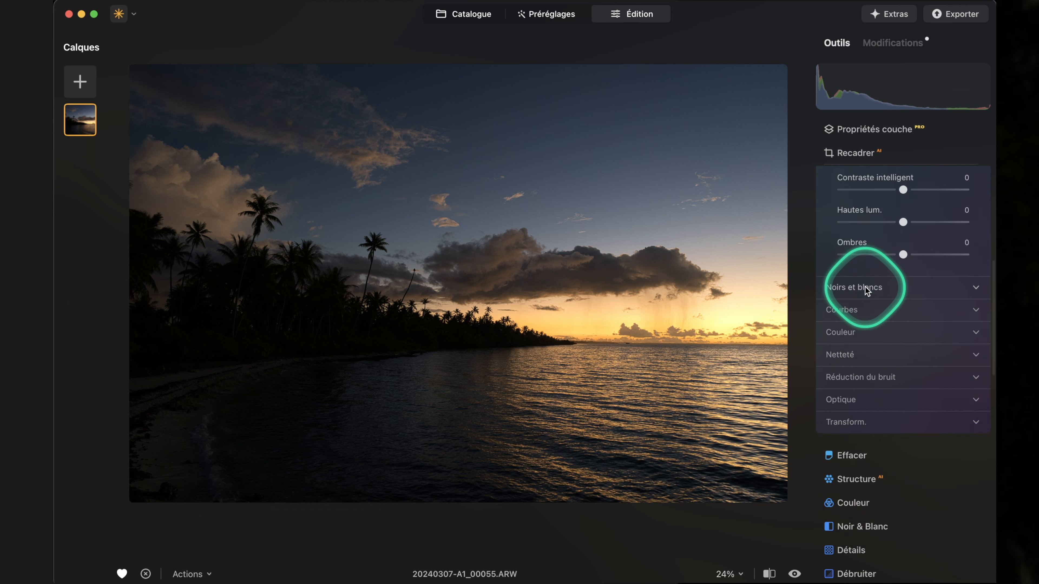
left_click(972, 446)
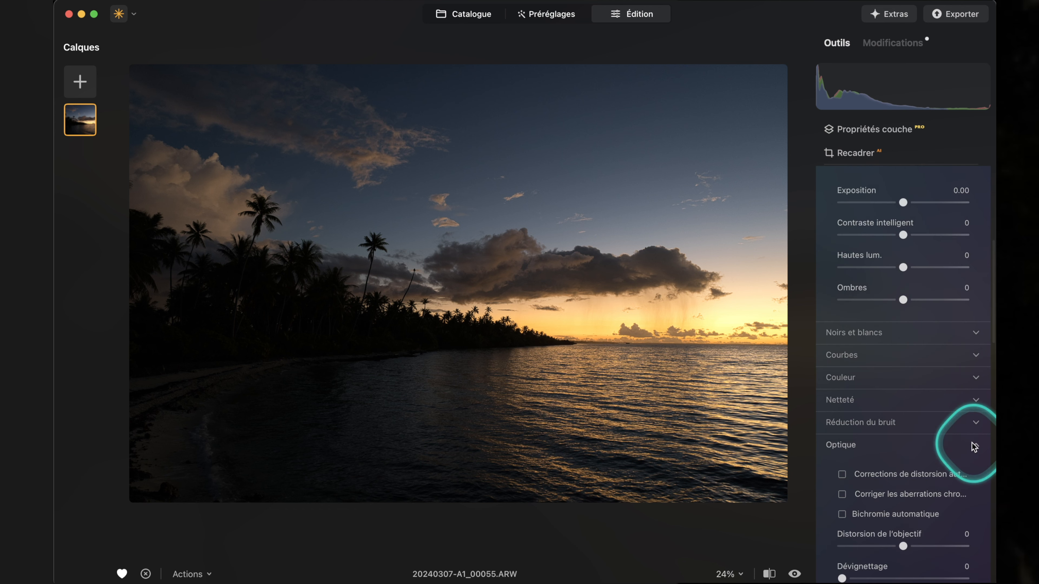
scroll(834, 450, "down", 3)
left_click(842, 378)
left_click(842, 396)
left_click(842, 416)
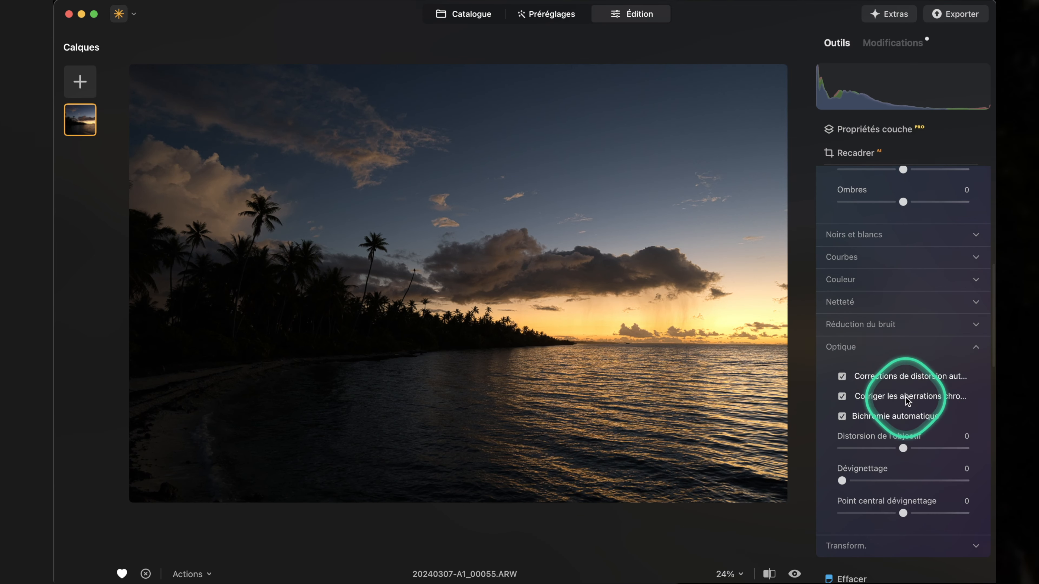
Set Exposition to 0.69, Contraste intelligent to 14, Hautes lum. to -16 and Ombres to 12 in Développement.
scroll(907, 450, "up", 5)
left_click_drag(903, 290, 910, 290)
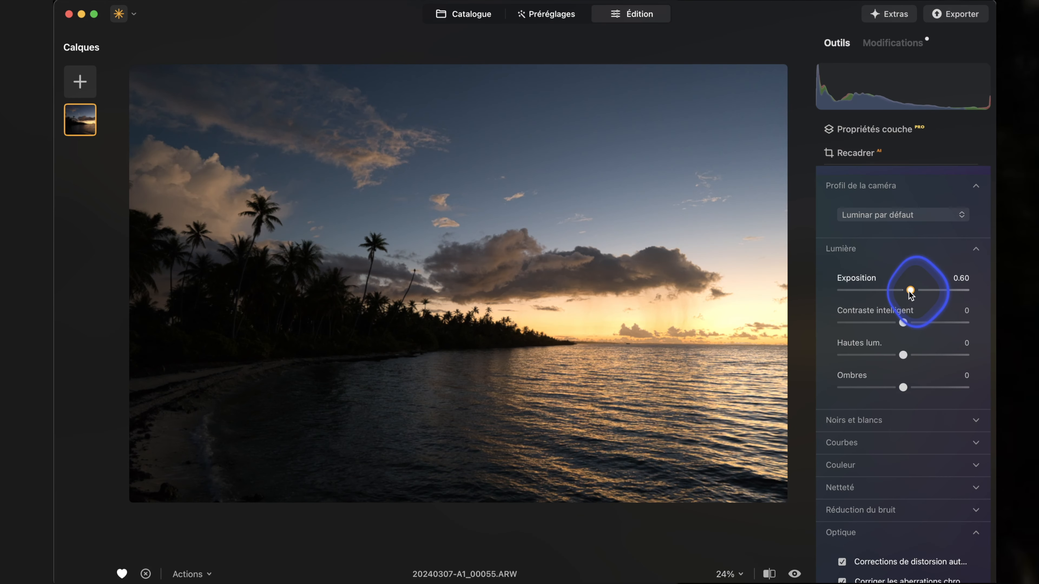
left_click(903, 323)
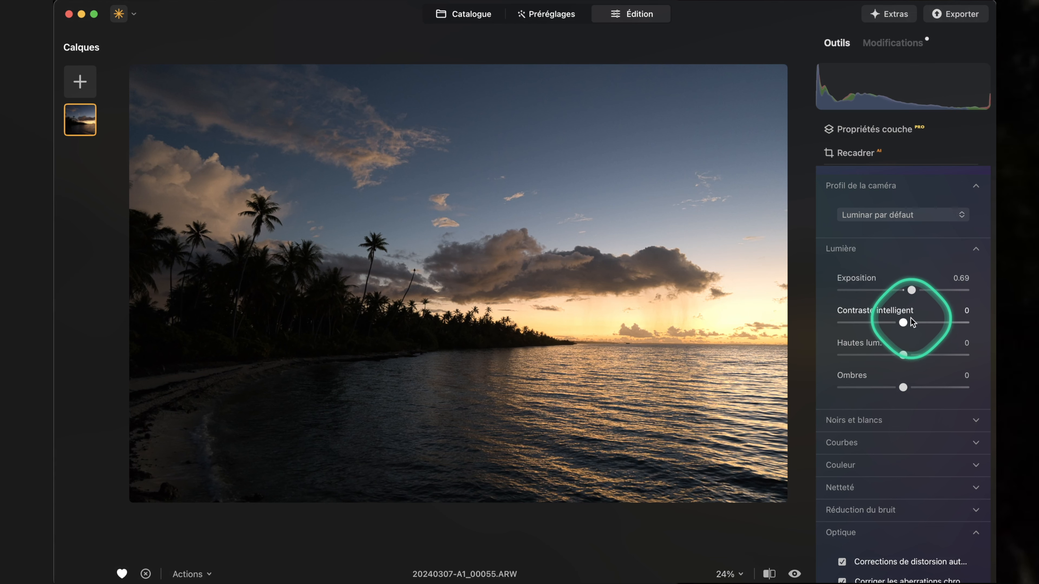
left_click_drag(942, 323, 910, 392)
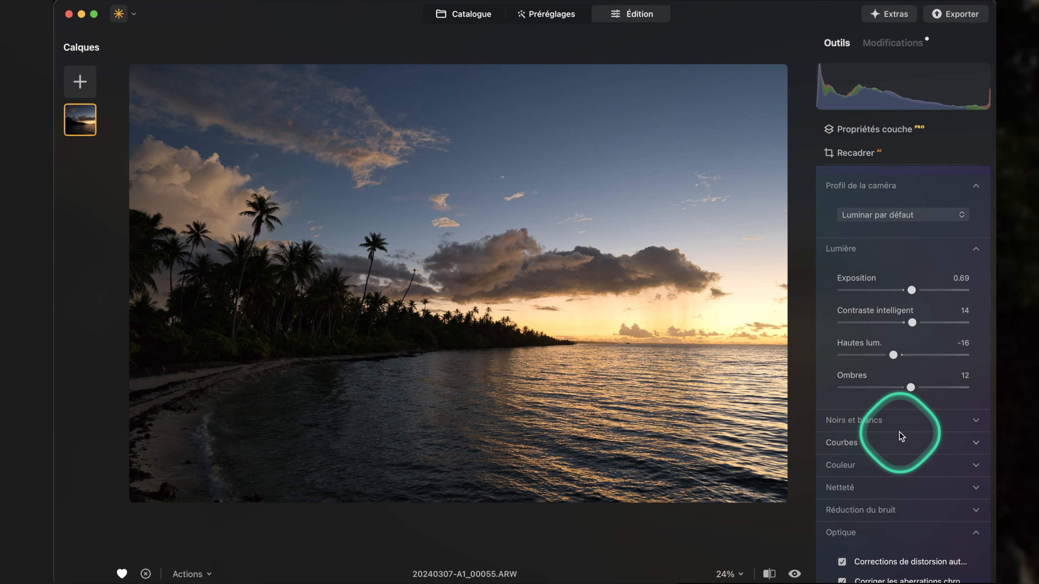
Make one more slight slider adjustment in Développement, check the applied modifications and return to the editing tools.
scroll(898, 413, "up", 5)
scroll(898, 446, "down", 5)
left_click_drag(895, 404, 897, 403)
scroll(932, 420, "up", 5)
left_click(889, 42)
left_click(838, 42)
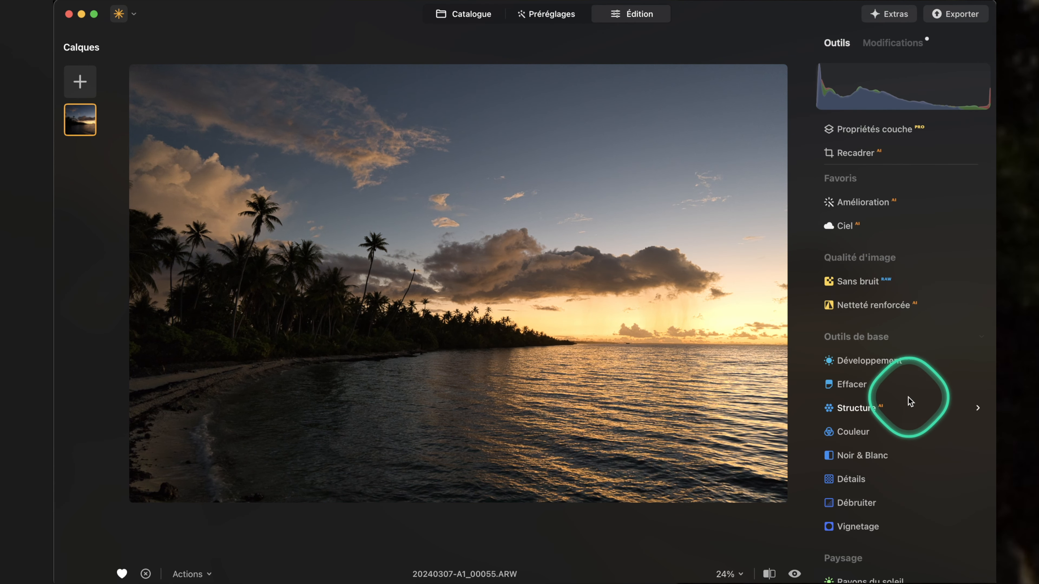
Add Amélioration de la pénombre to the photo with the Mauve preset and set Quantité to 100.
scroll(889, 421, "down", 5)
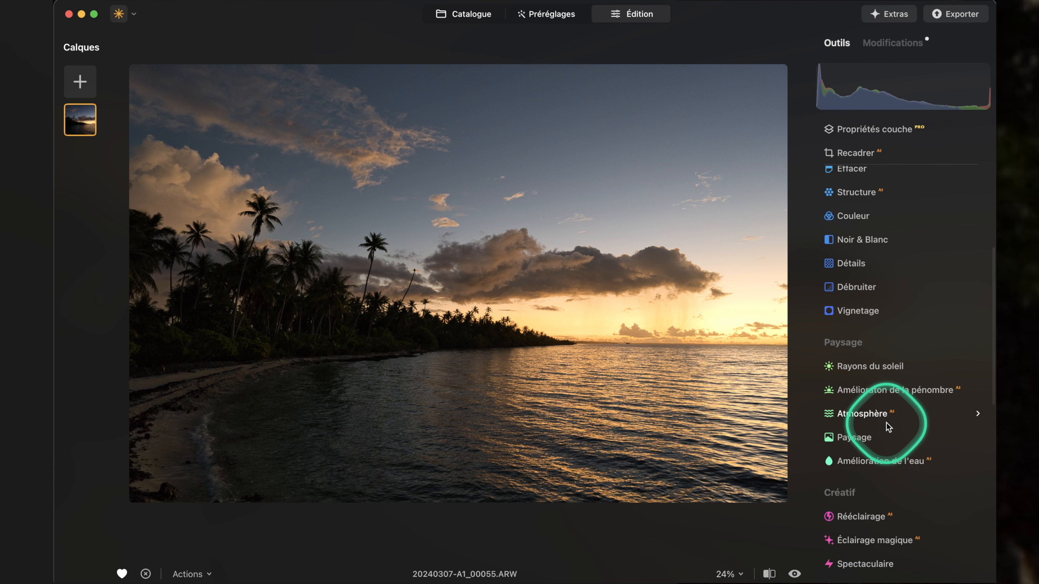
left_click(879, 389)
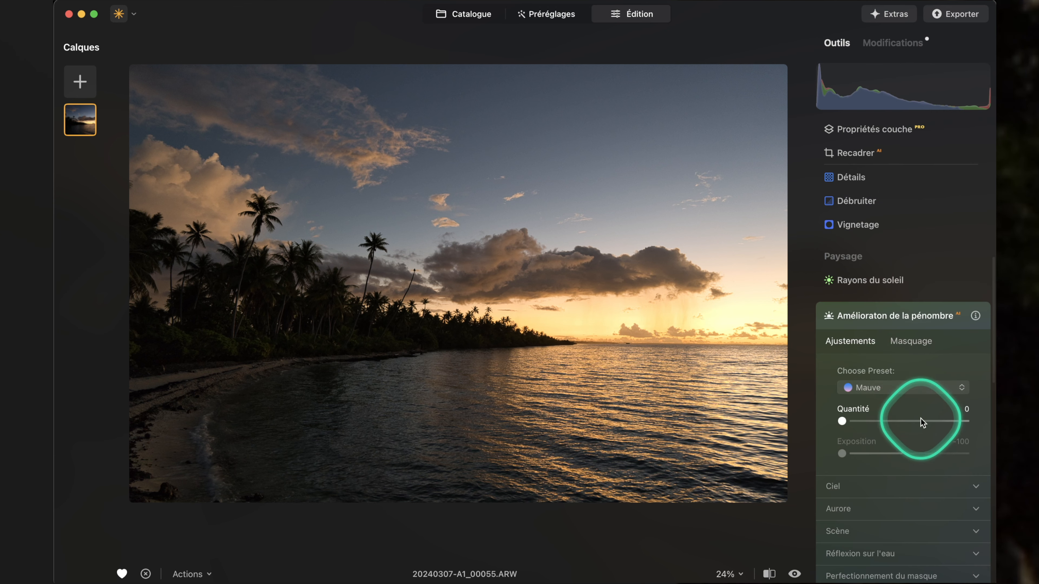
scroll(858, 417, "down", 2)
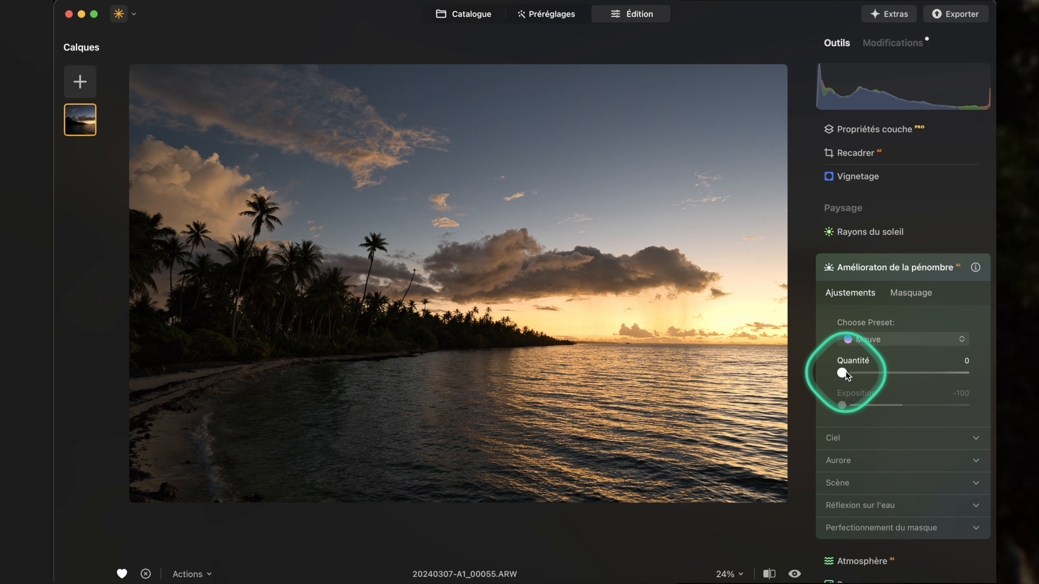
left_click_drag(842, 373, 857, 375)
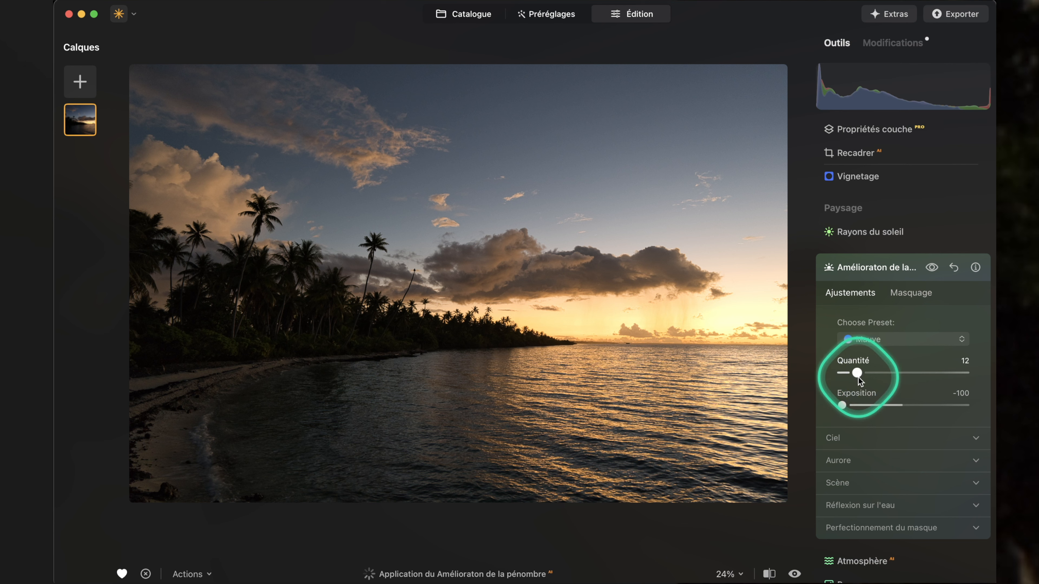
left_click_drag(915, 374, 978, 373)
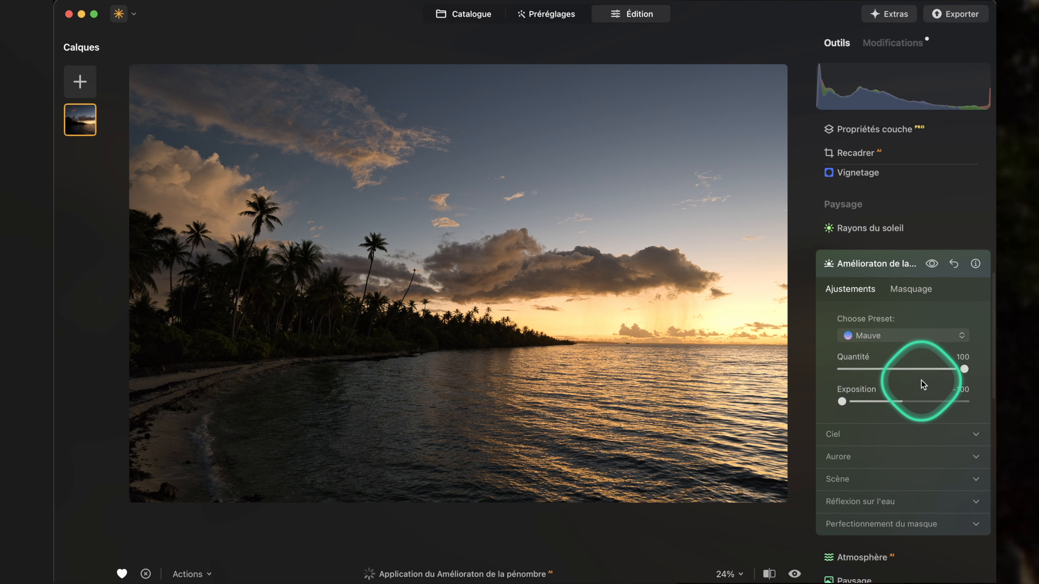
scroll(895, 347, "down", 3)
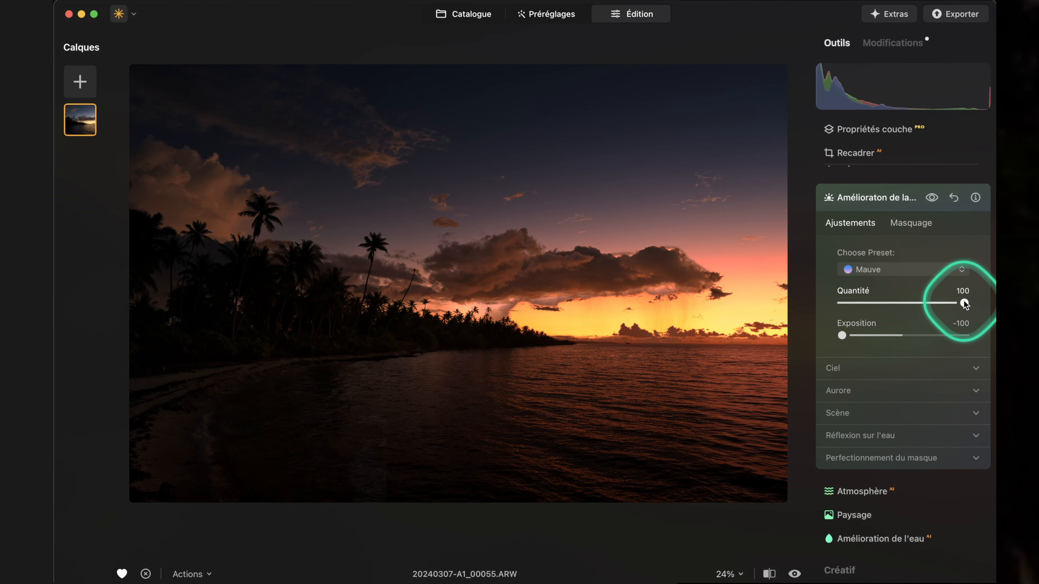
Lower Quantité to 70 and try the Doré, Émeraude, Rosé and Bleu presets on the sunset.
left_click_drag(962, 305, 893, 299)
left_click(892, 270)
left_click(890, 294)
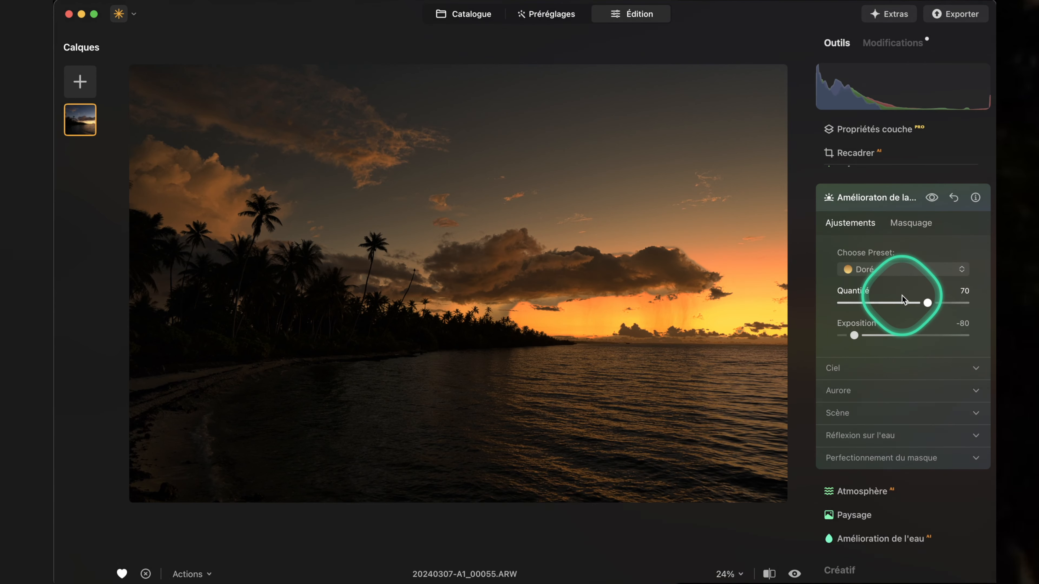
left_click(878, 271)
left_click(879, 323)
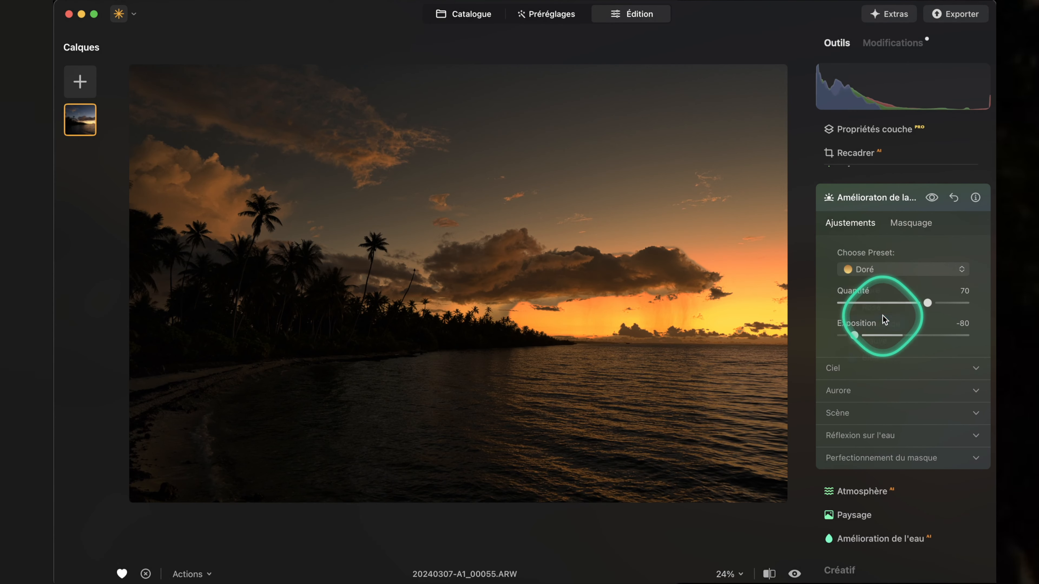
left_click(874, 273)
left_click(884, 307)
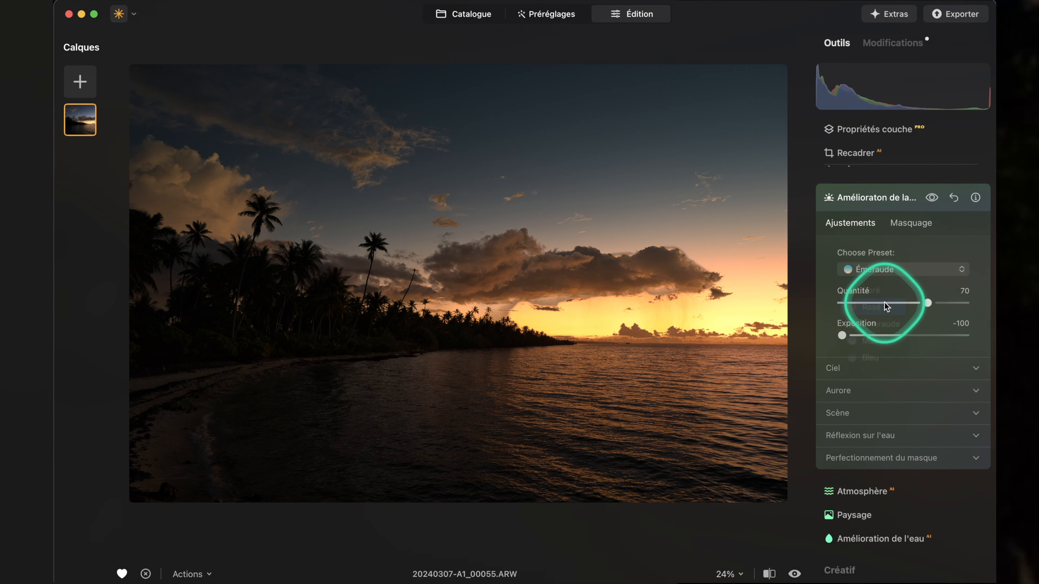
left_click(872, 274)
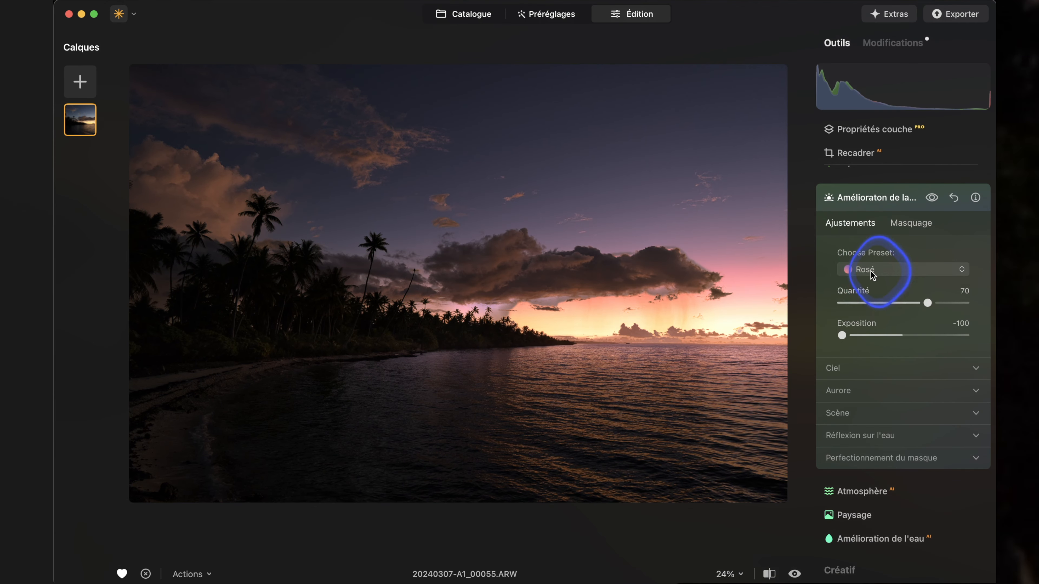
left_click(885, 356)
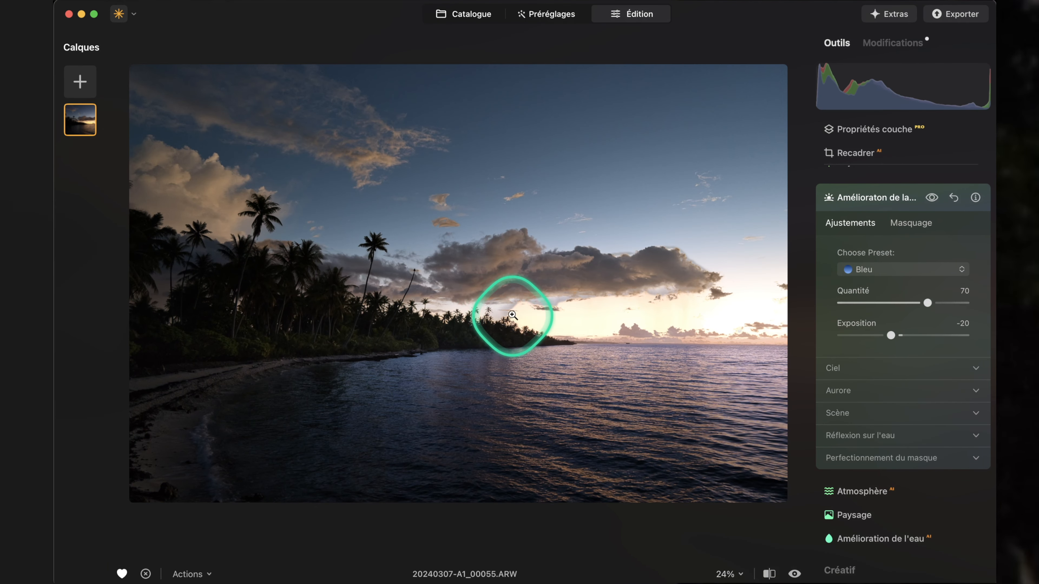
Try the Doré preset, inspect the sky above the palm treeline at 100%, and try Émeraude.
left_click(884, 269)
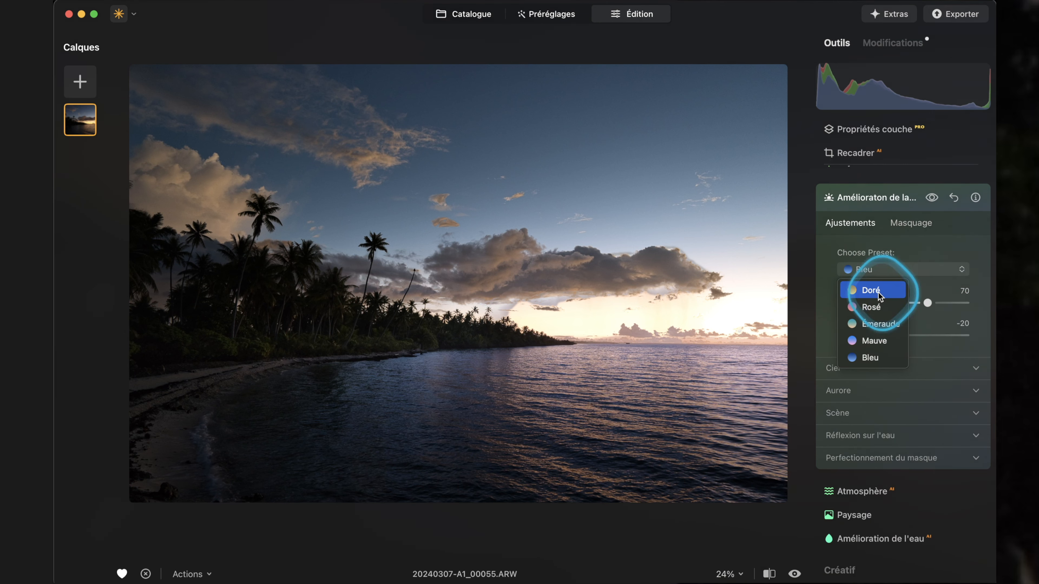
left_click(878, 292)
left_click(515, 307)
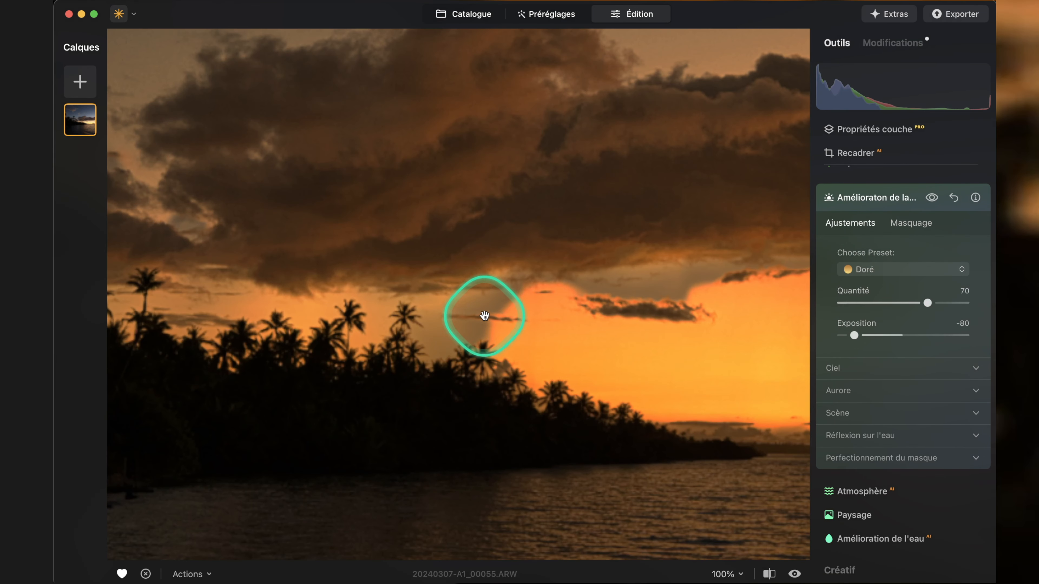
left_click(486, 313)
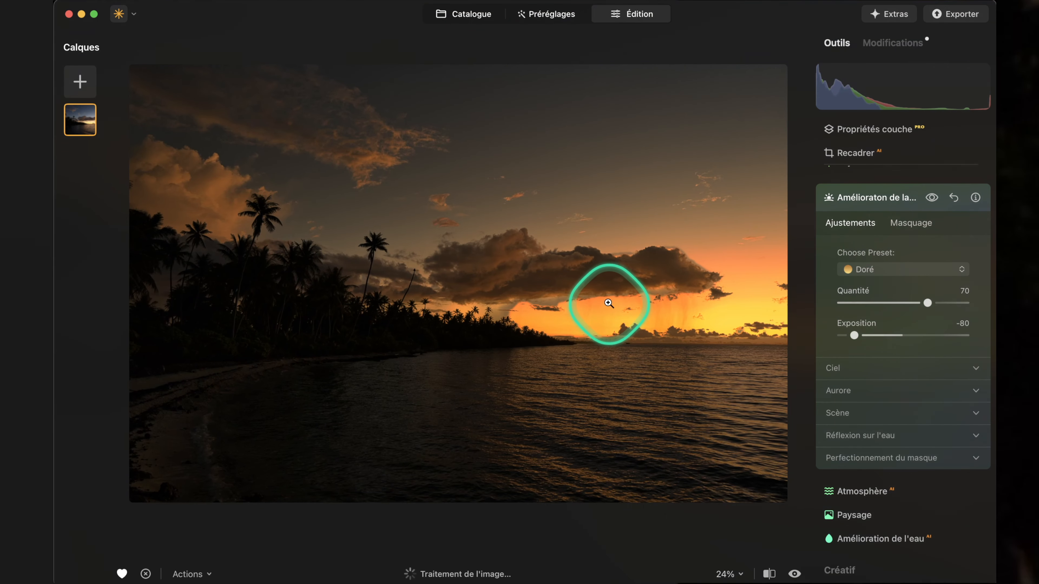
left_click(846, 270)
left_click(898, 328)
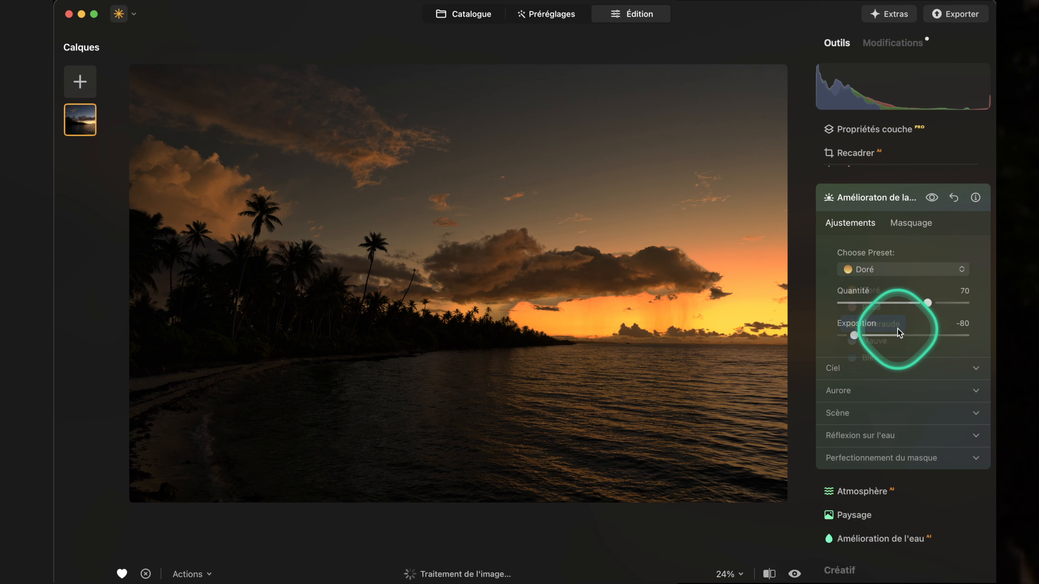
Apply the Mauve twilight preset with Quantité at 40 and Exposition at -87.
left_click(883, 270)
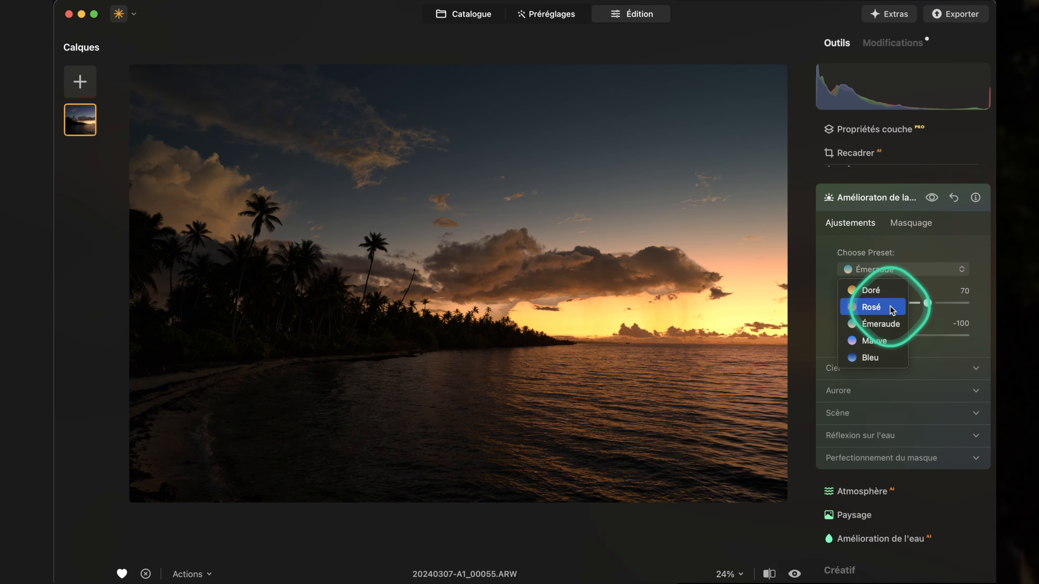
left_click(885, 341)
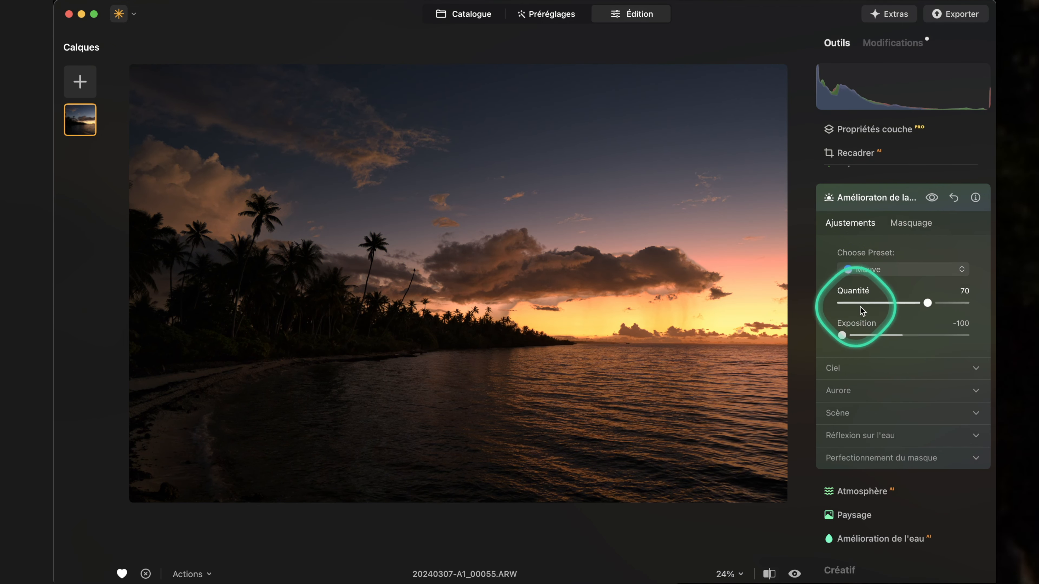
mouse_move(910, 305)
left_mouse_down()
mouse_move(839, 309)
mouse_move(892, 312)
left_mouse_up()
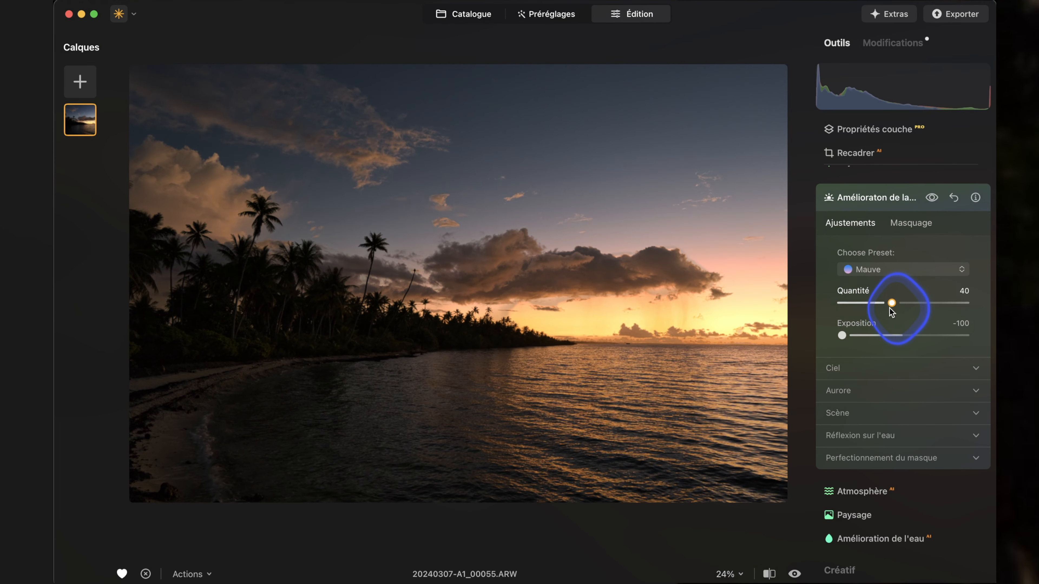
mouse_move(842, 336)
left_mouse_down()
mouse_move(901, 336)
mouse_move(839, 336)
mouse_move(893, 336)
mouse_move(839, 335)
mouse_move(879, 334)
mouse_move(849, 335)
left_mouse_up()
Expand the Ciel and Perfectionnement du masque settings and inspect the mask edge around the treeline at 100%.
scroll(893, 298, "down", 3)
left_click(893, 294)
left_click(893, 472)
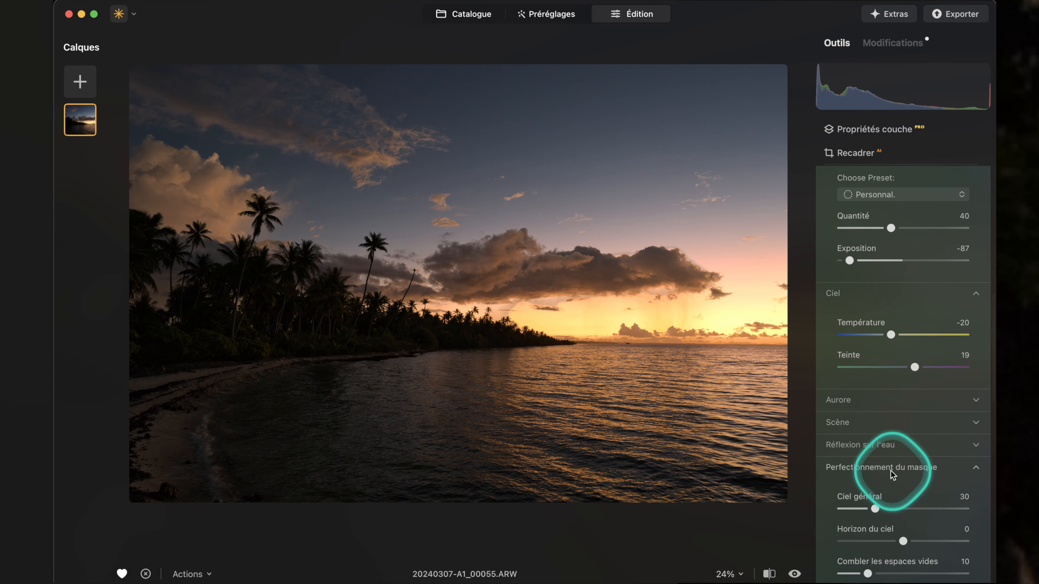
scroll(846, 390, "down", 3)
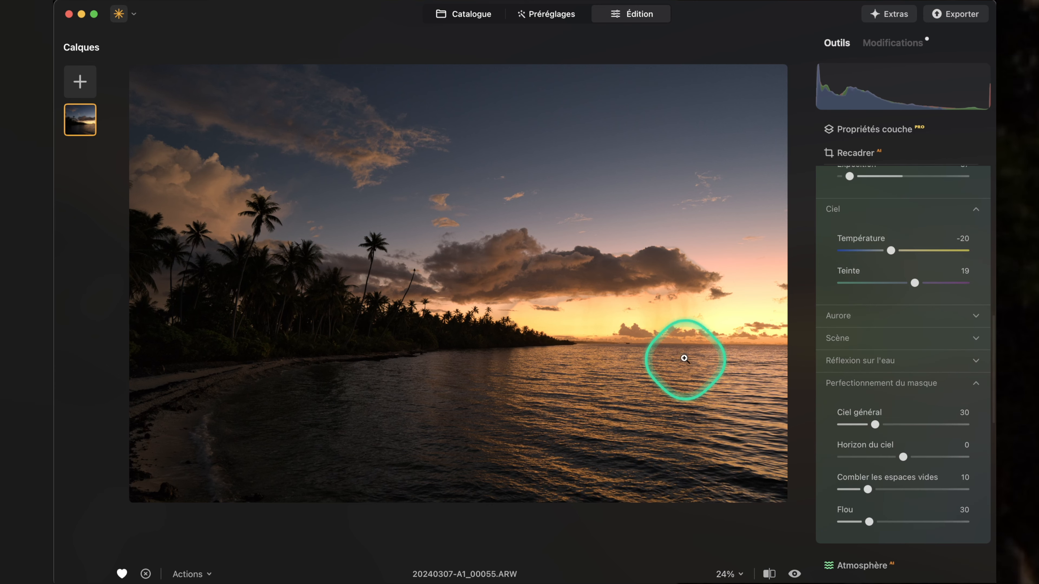
left_click(496, 311)
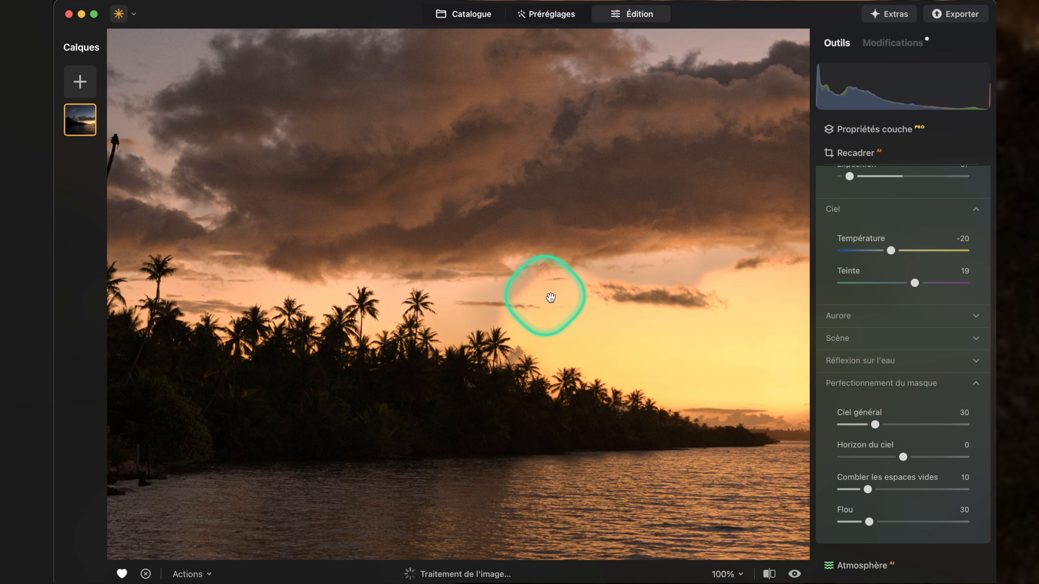
left_click(567, 302)
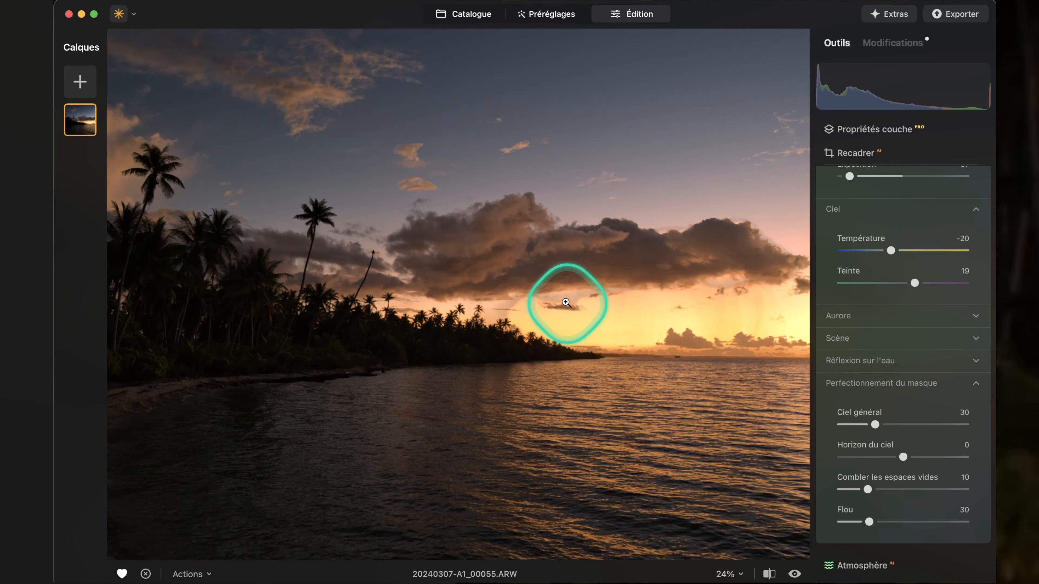
Set Ciel général to 100 in the twilight mask refinement and check the horizon up close.
left_click_drag(875, 425, 720, 415)
left_click_drag(835, 412, 995, 406)
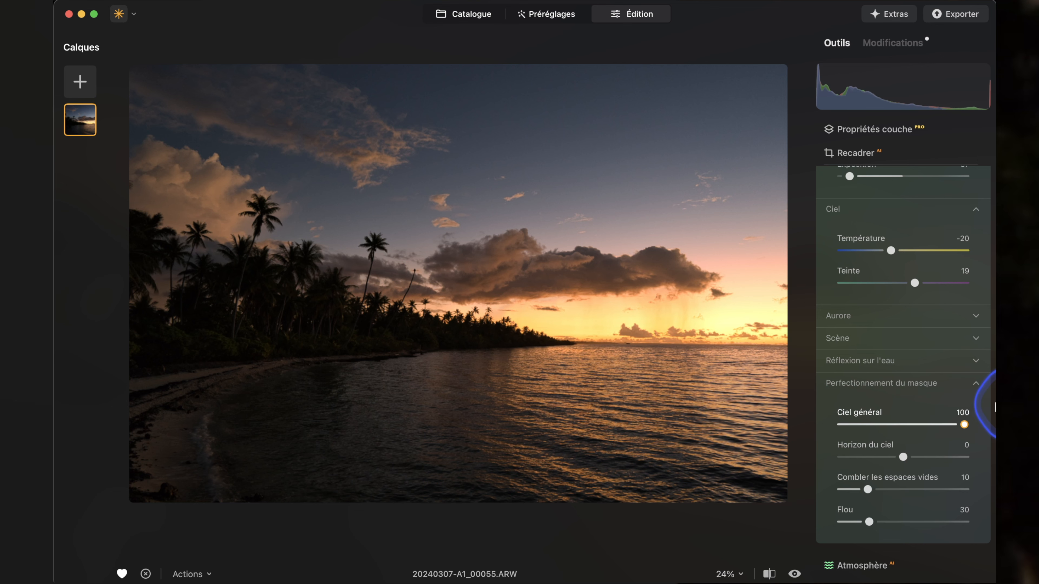
left_click_drag(801, 401, 993, 413)
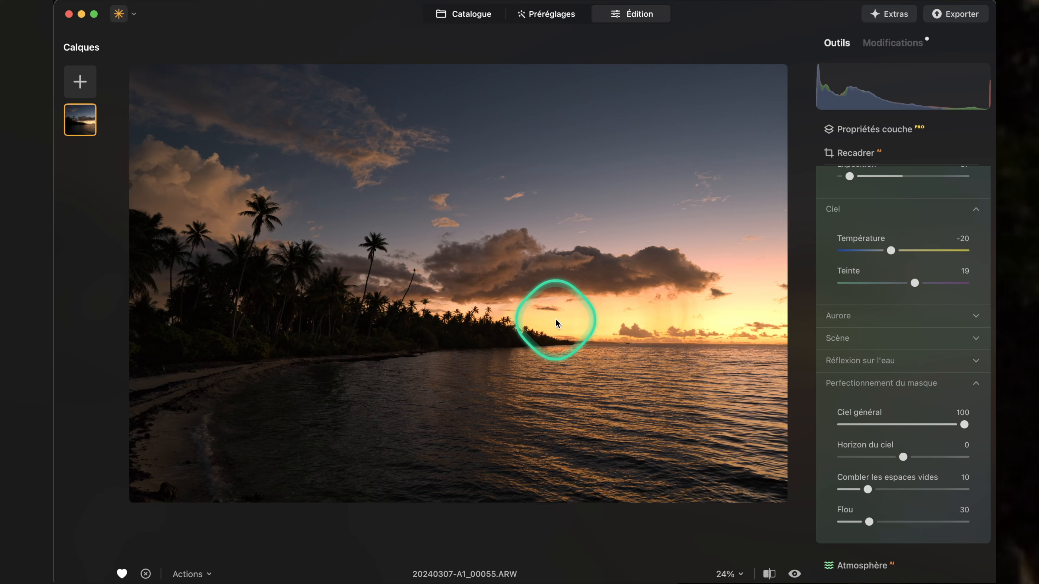
left_click(545, 305)
left_click(587, 325)
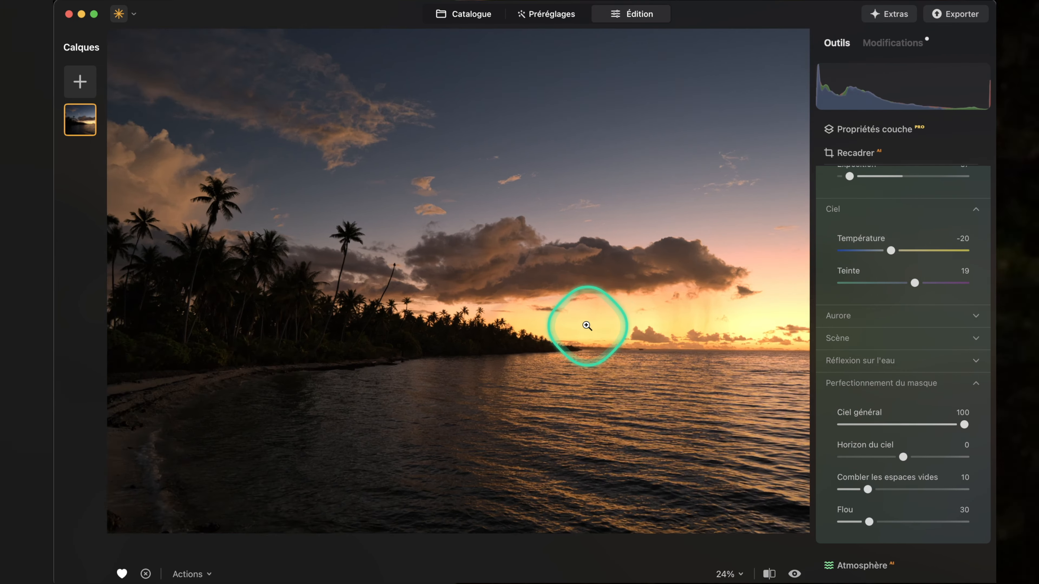
Set Combler les espaces vides to 5 in the mask refinement and check the palm treeline at 100%.
left_click(869, 491)
left_click_drag(868, 491, 790, 479)
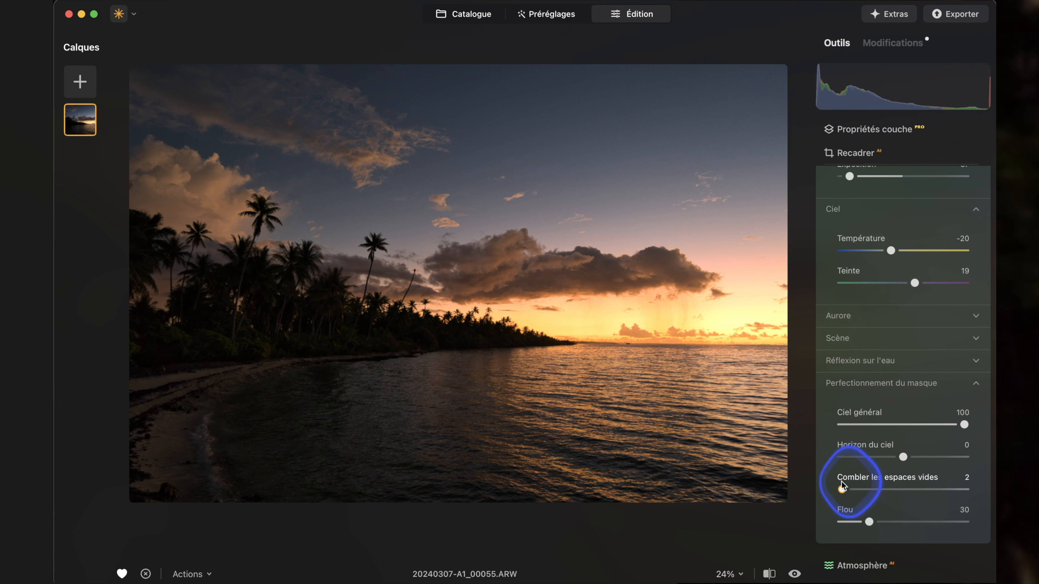
left_click_drag(869, 495, 851, 494)
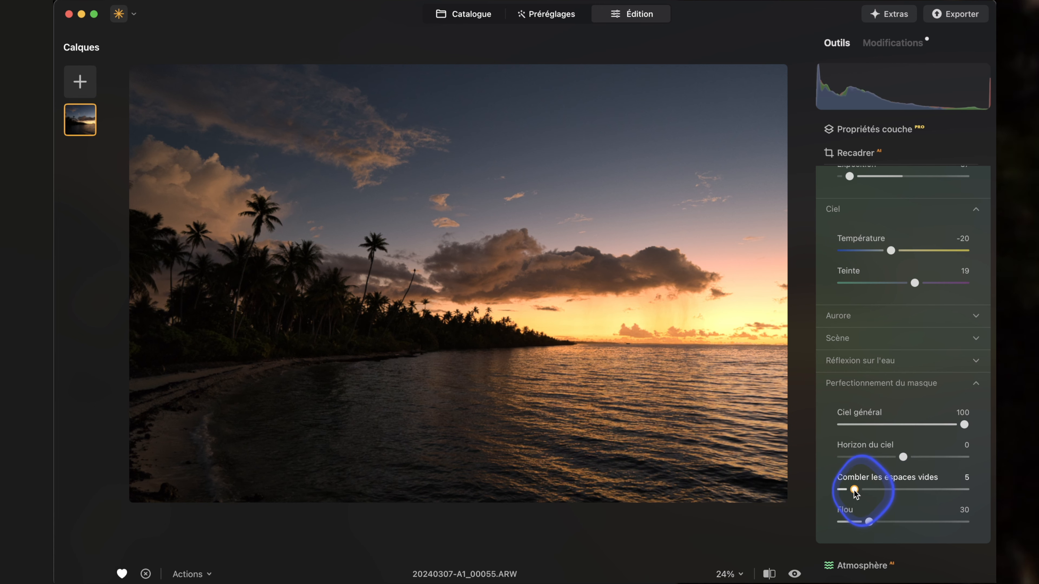
left_click(487, 309)
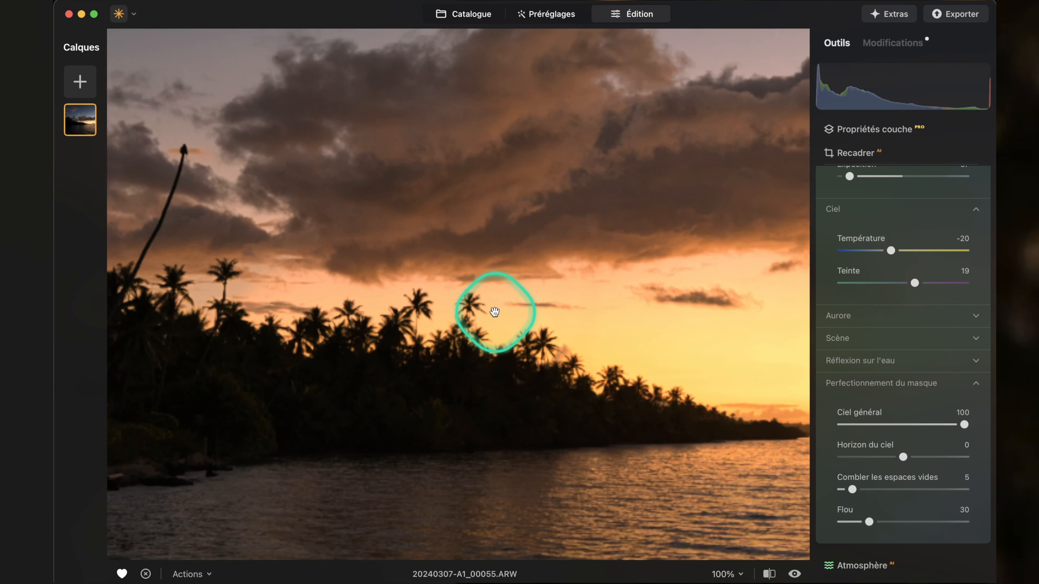
left_click(582, 307)
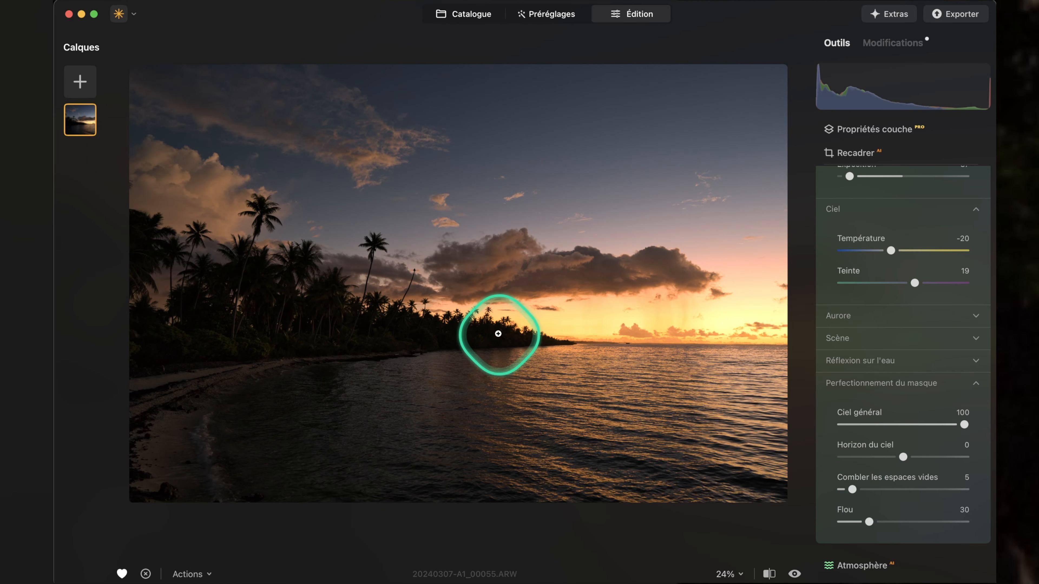
left_click(471, 328)
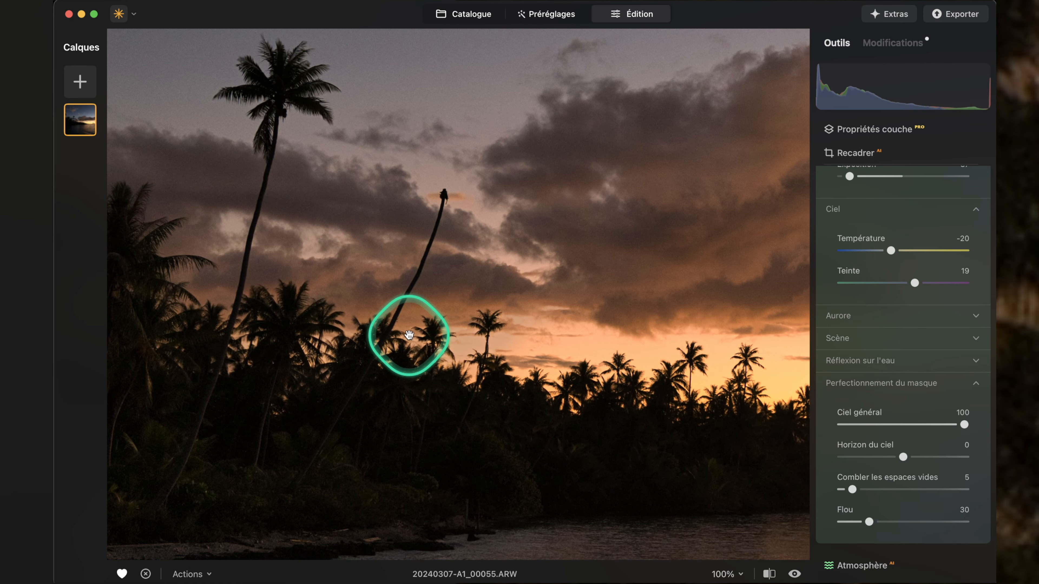
left_click_drag(424, 325, 656, 475)
left_click_drag(546, 378, 151, 208)
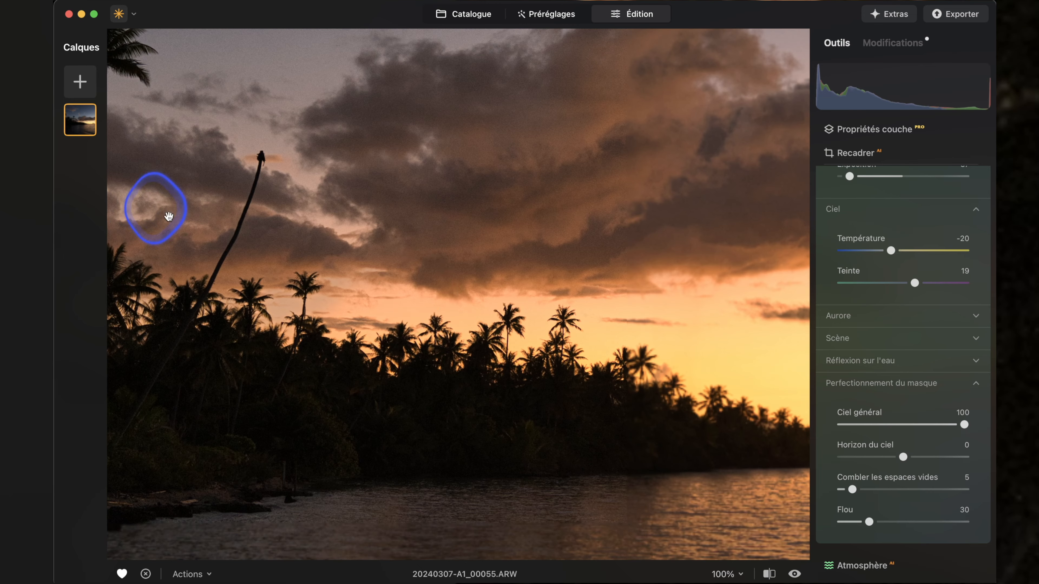
left_click(642, 377)
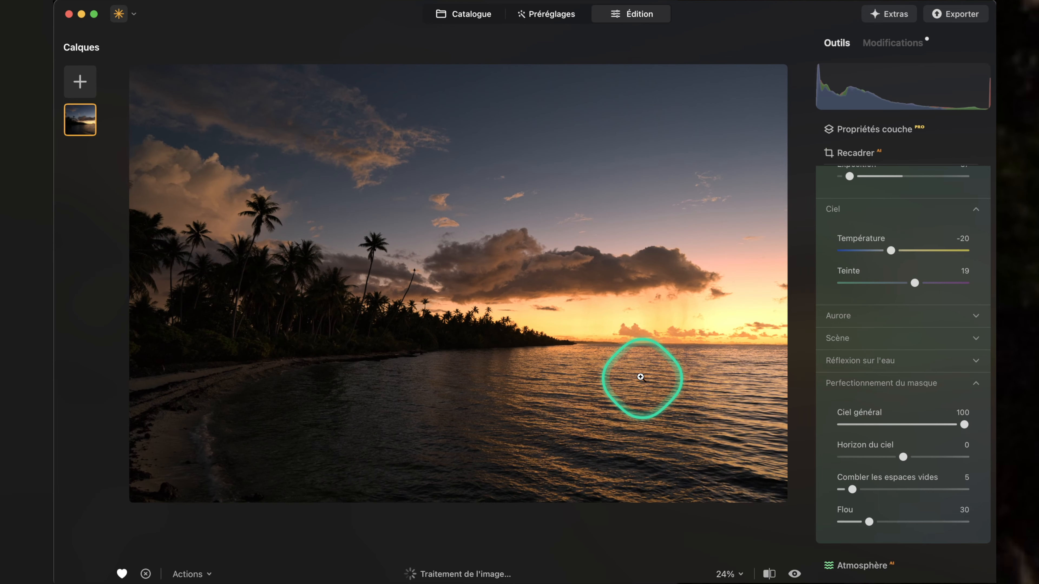
Reopen Amélioration de la pénombre from the applied modifications, set its Ciel Température to -8 and expand the Aurore settings.
left_click(880, 49)
left_click(875, 48)
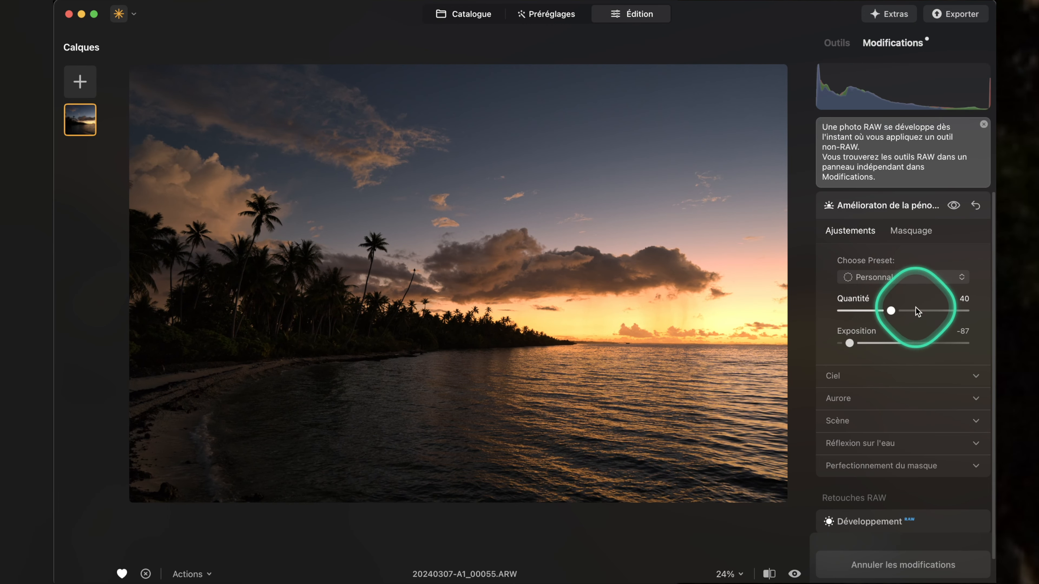
left_click(907, 205)
left_click_drag(902, 343, 851, 344)
left_click(855, 397)
left_click(856, 383)
scroll(899, 447, "down", 3)
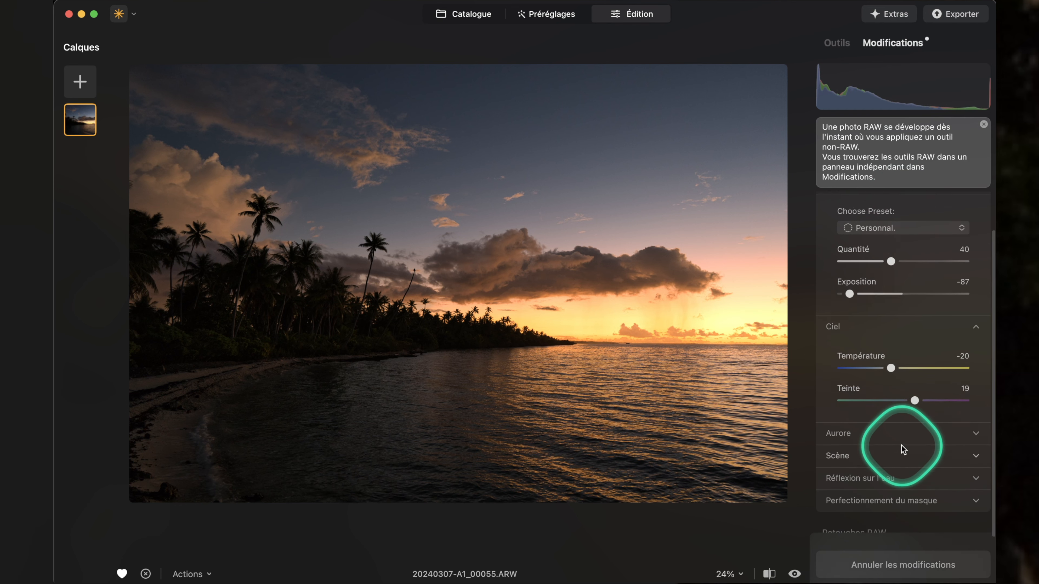
mouse_move(891, 367)
left_mouse_down()
mouse_move(916, 365)
mouse_move(865, 365)
mouse_move(935, 365)
mouse_move(871, 367)
mouse_move(903, 359)
mouse_move(896, 370)
left_mouse_up()
left_click(875, 432)
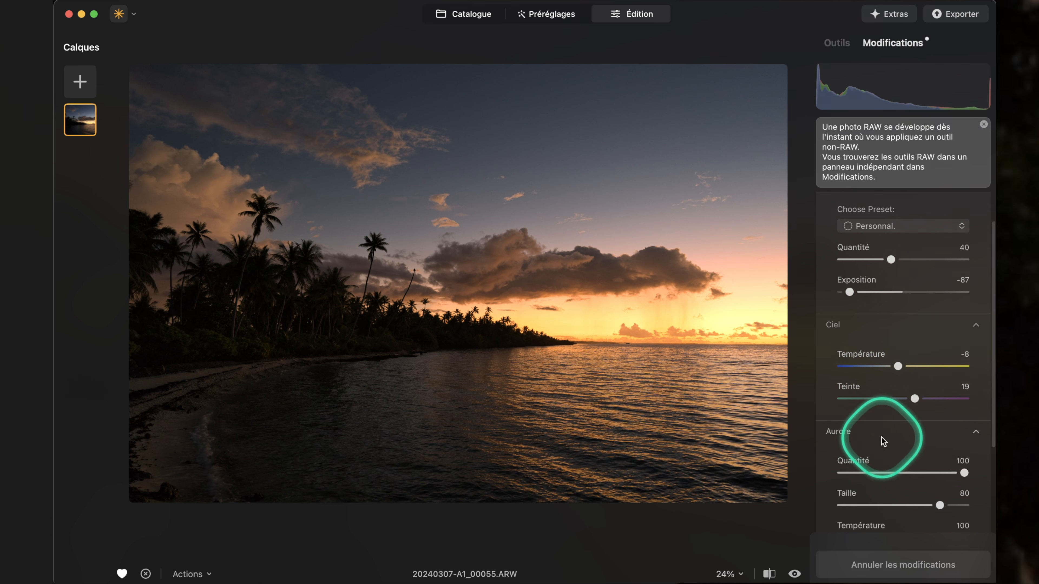
Compare the effect of the Aurore Quantité at 0 and at 100, leaving it at 100.
scroll(920, 455, "down", 4)
scroll(919, 454, "up", 1)
left_click_drag(963, 341, 923, 338)
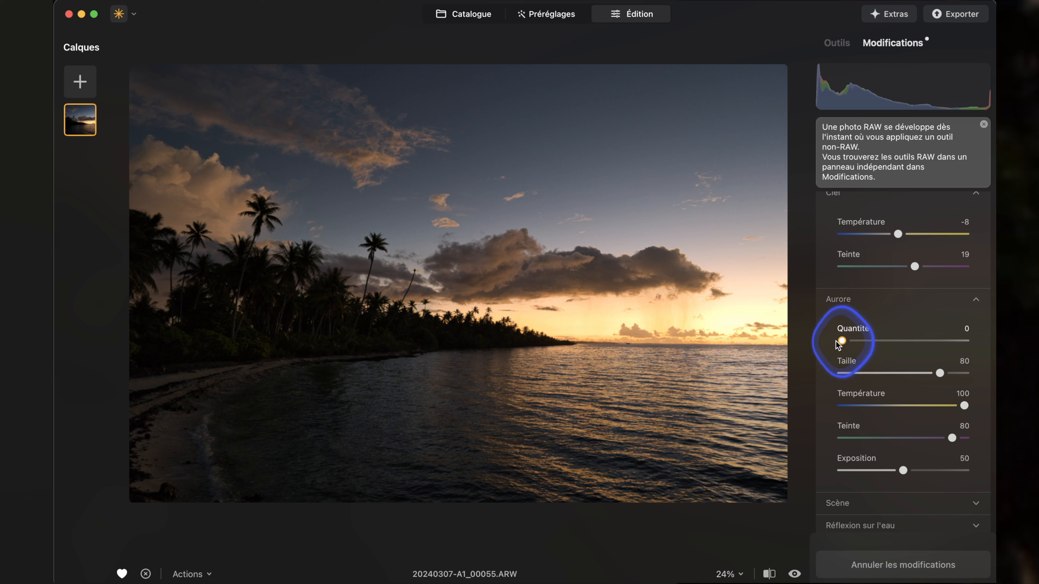
left_click_drag(946, 331, 973, 325)
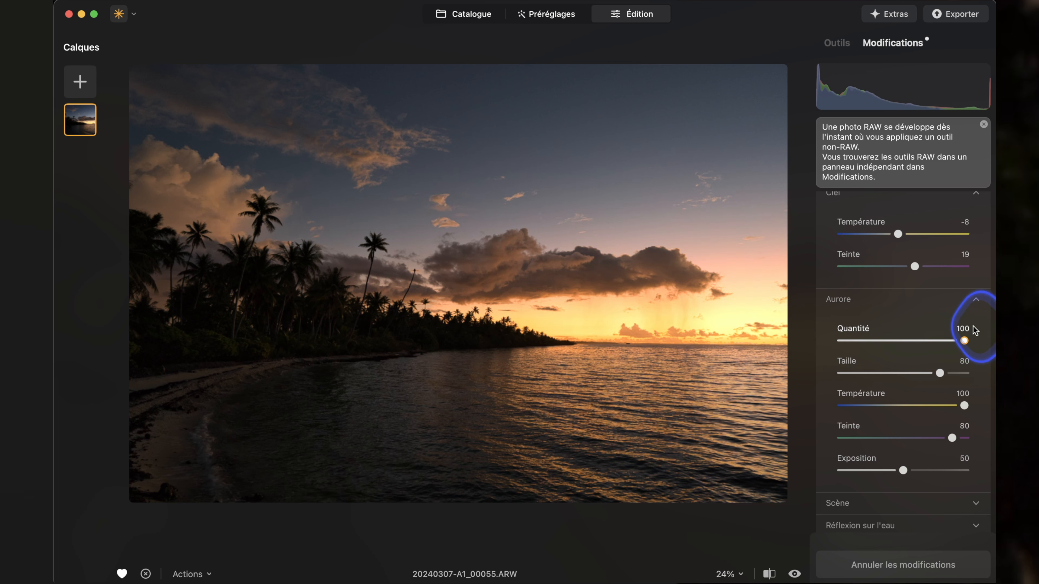
Set the Aurore Taille to 92 and Exposition to 67, and check the glowing horizon at 100%.
scroll(957, 287, "down", 3)
mouse_move(951, 260)
left_mouse_down()
mouse_move(969, 267)
mouse_move(947, 266)
left_mouse_up()
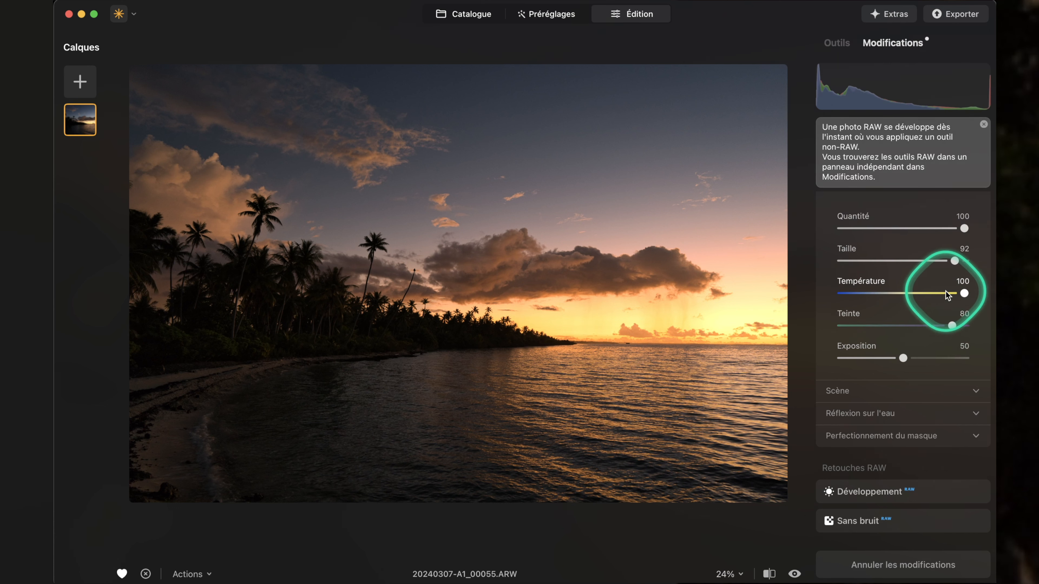
left_click_drag(945, 359, 923, 359)
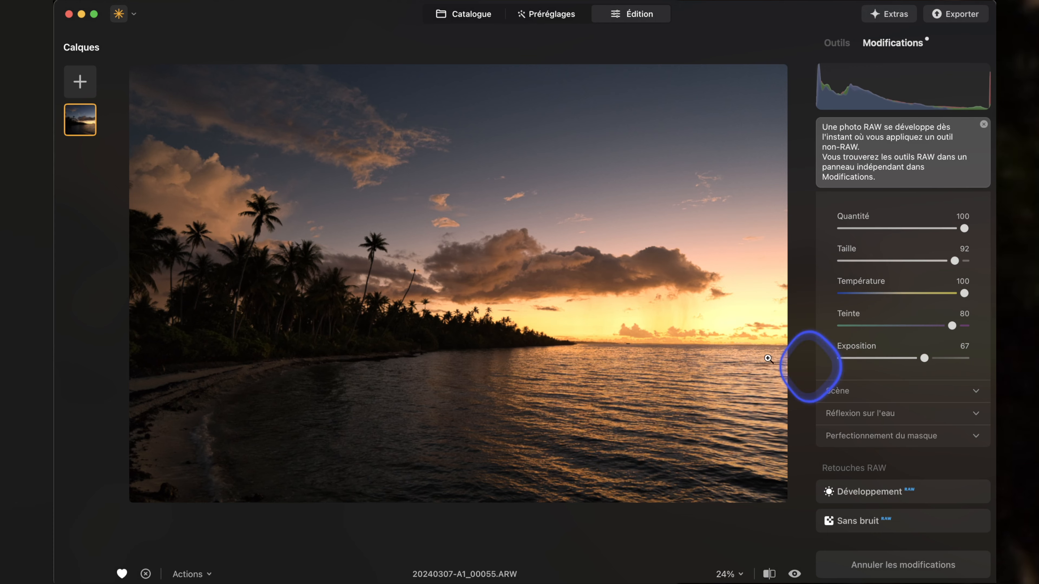
double_click(663, 321)
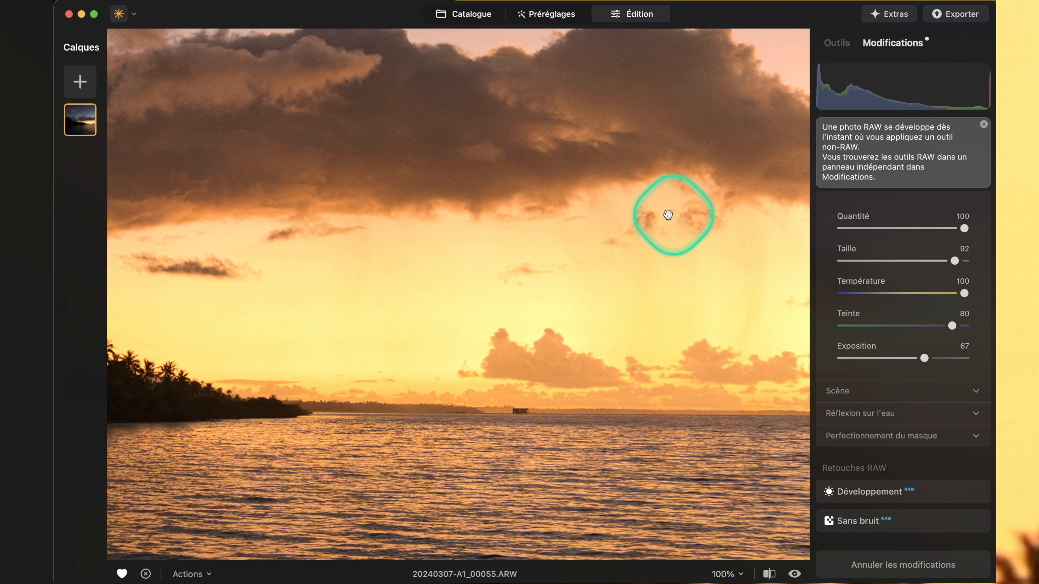
left_click_drag(680, 242, 554, 250)
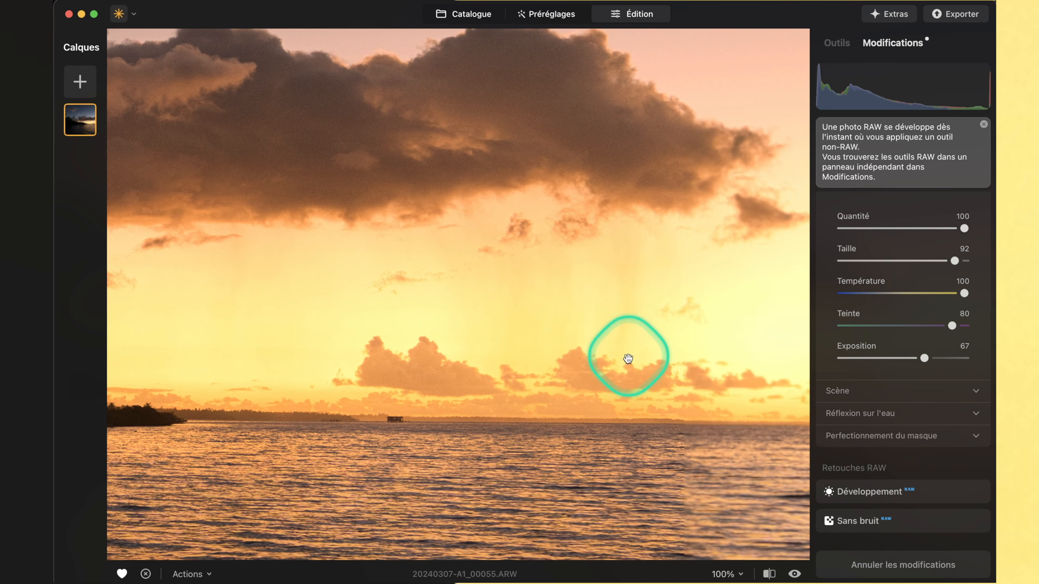
double_click(548, 359)
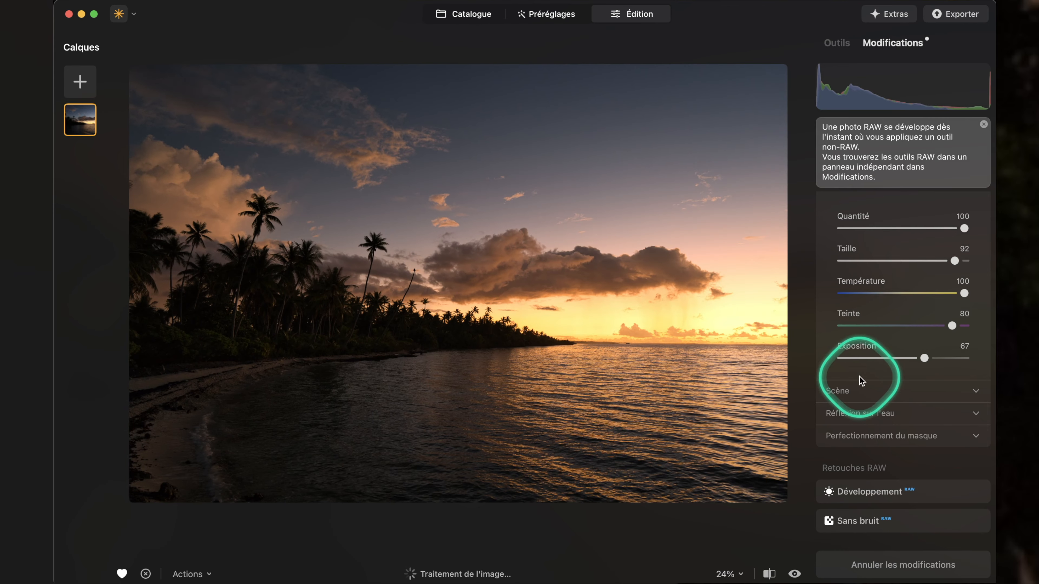
Expand the Scène settings and set Ombré to 23, keeping Contour at 100.
left_click(900, 393)
scroll(907, 413, "down", 5)
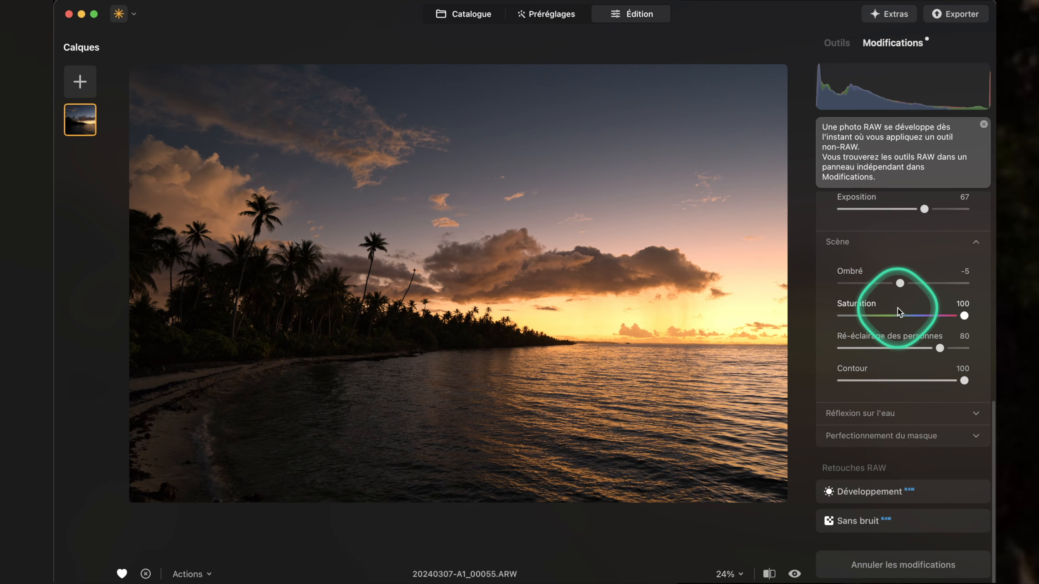
left_click_drag(905, 279, 995, 277)
left_click_drag(881, 280, 844, 277)
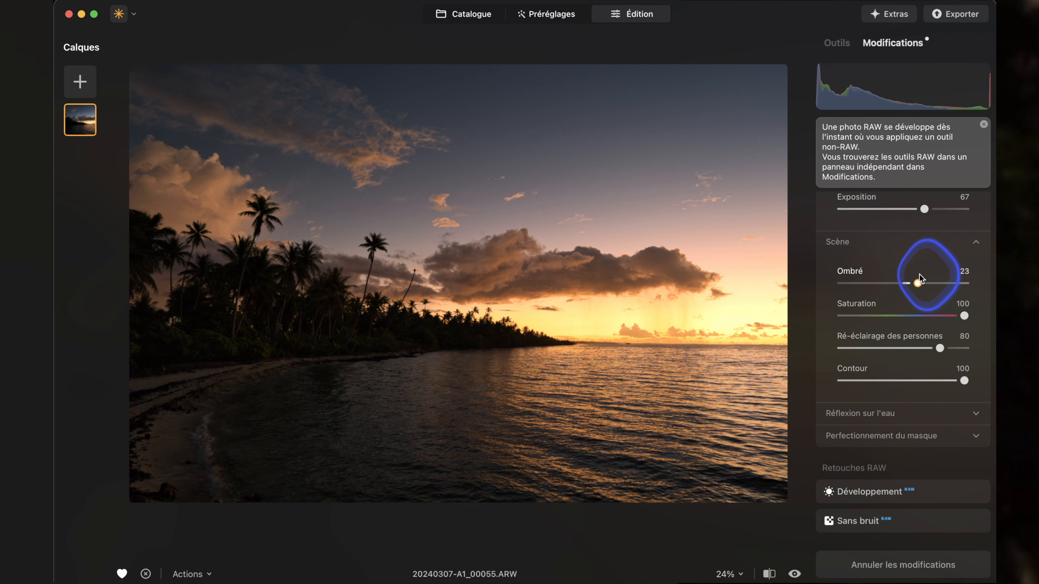
left_click_drag(936, 276, 918, 280)
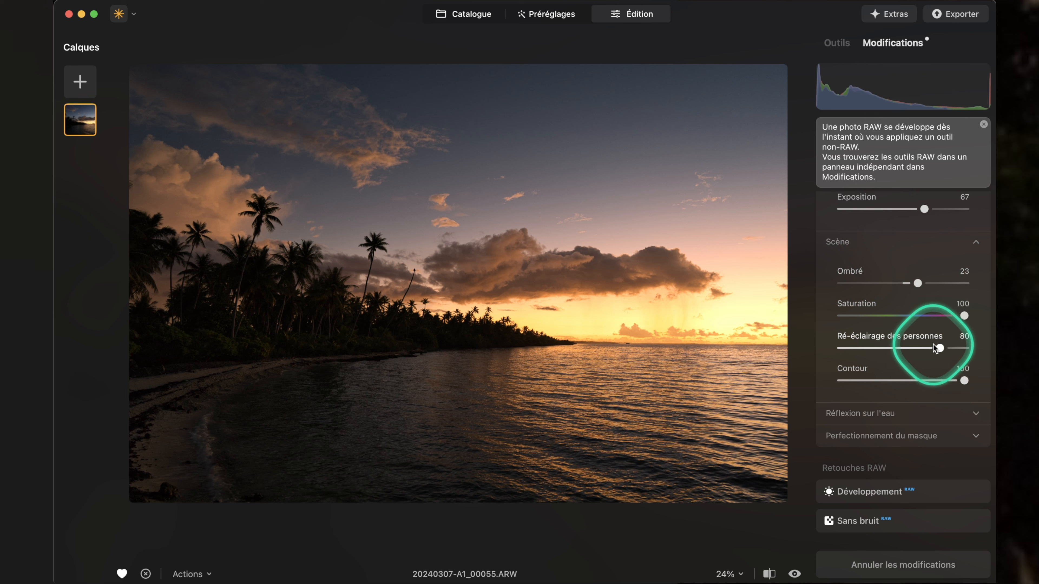
left_click_drag(958, 387, 976, 377)
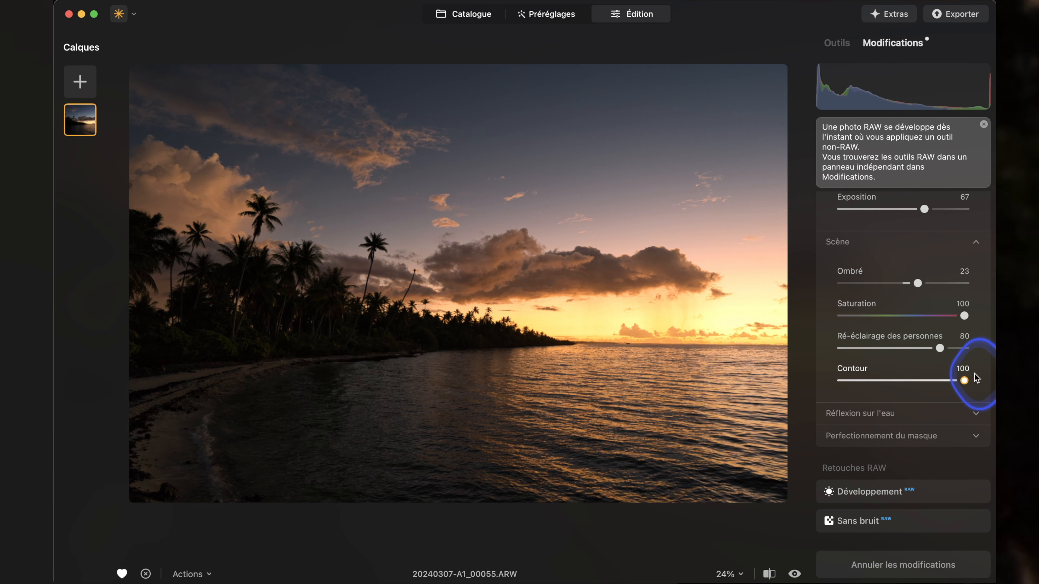
Expand the Réflexion sur l'eau settings and try different Quantité amounts on the water.
left_click(880, 414)
scroll(957, 371, "down", 4)
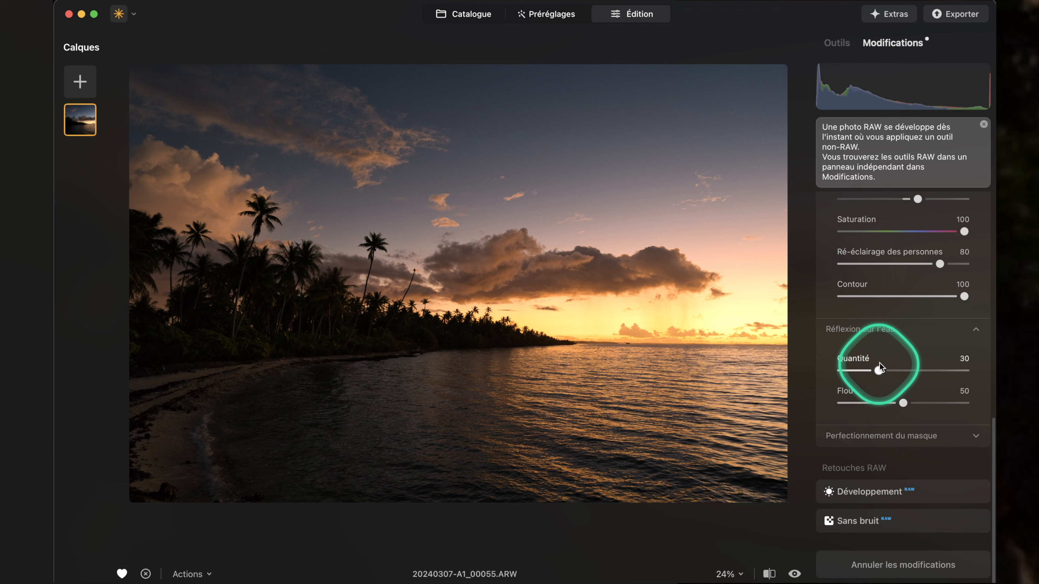
left_click_drag(877, 371, 925, 370)
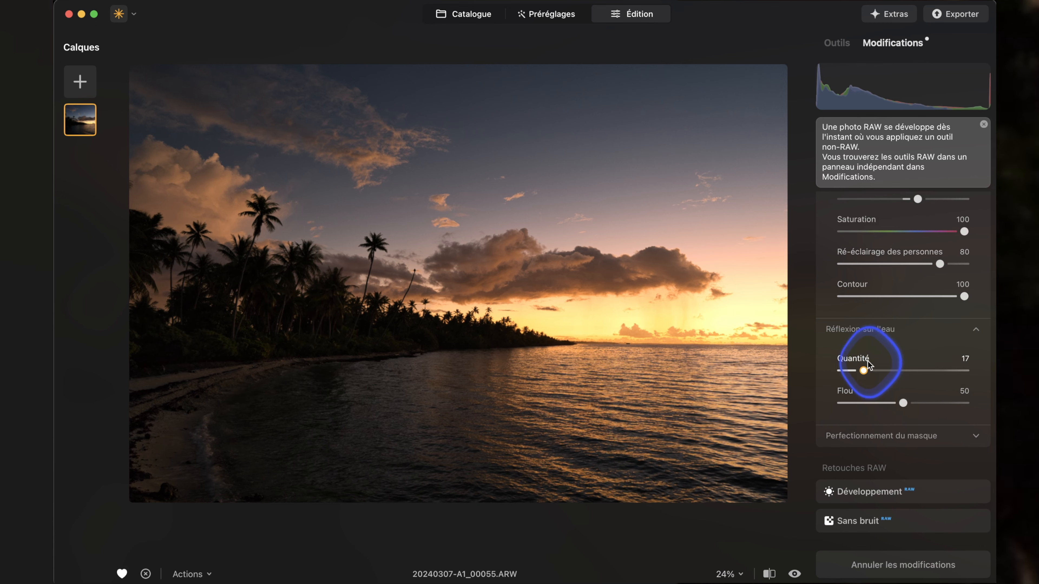
left_click_drag(994, 363, 818, 378)
left_click_drag(916, 371, 906, 401)
Compare the photo with and without the twilight enhancement, and set its Exposition to -56.
scroll(880, 379, "up", 10)
left_click(954, 206)
left_click(954, 206)
left_click(954, 205)
left_click(955, 205)
left_click(954, 206)
left_click(954, 205)
left_click(955, 205)
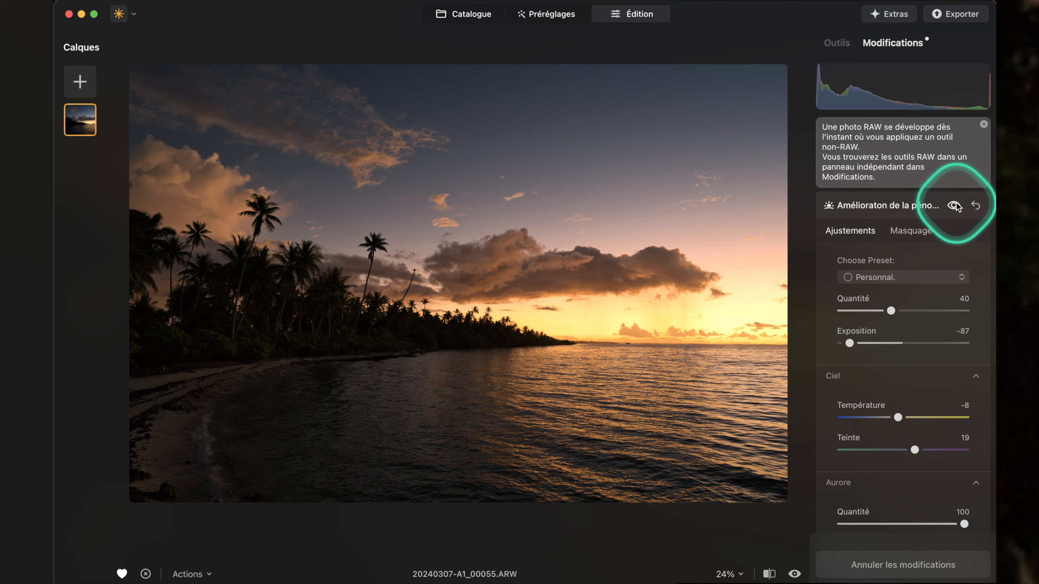
left_click(954, 205)
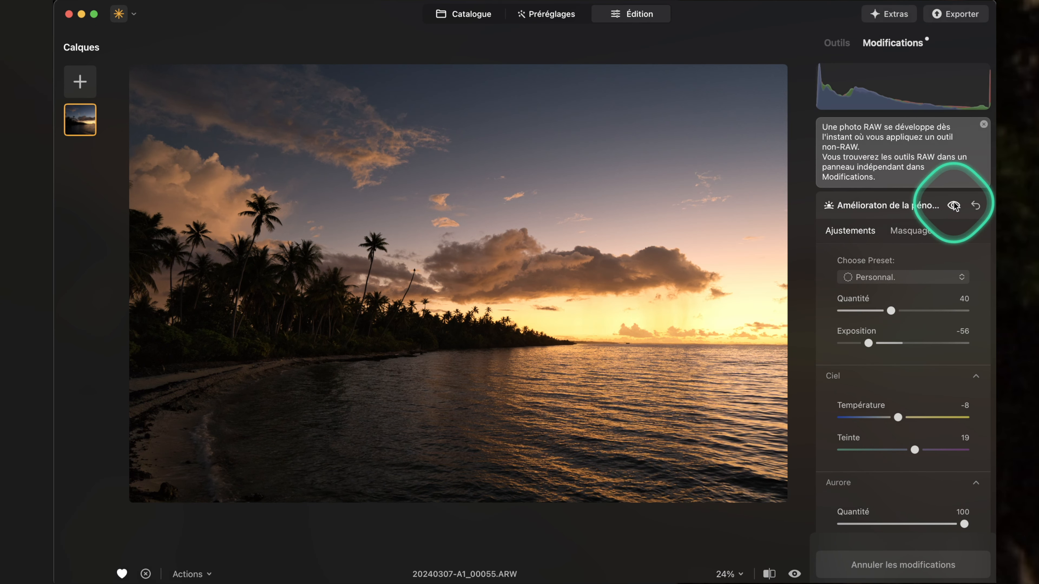
left_click(954, 205)
left_click(954, 205)
Export the photo to disk as a JPEG with the long edge at 1920, sRGB colour space and quality 85.
left_click(943, 16)
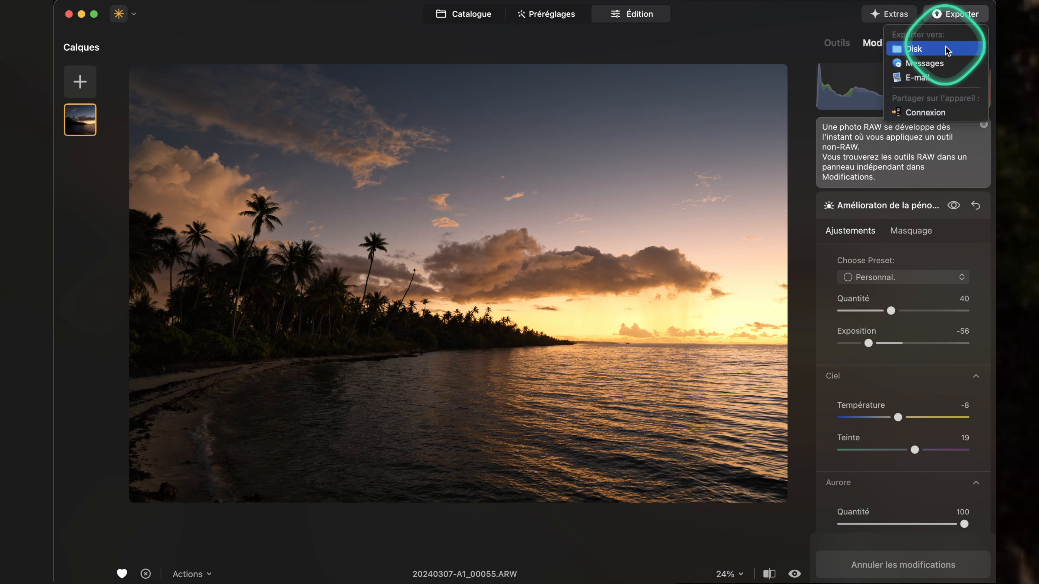
left_click(914, 53)
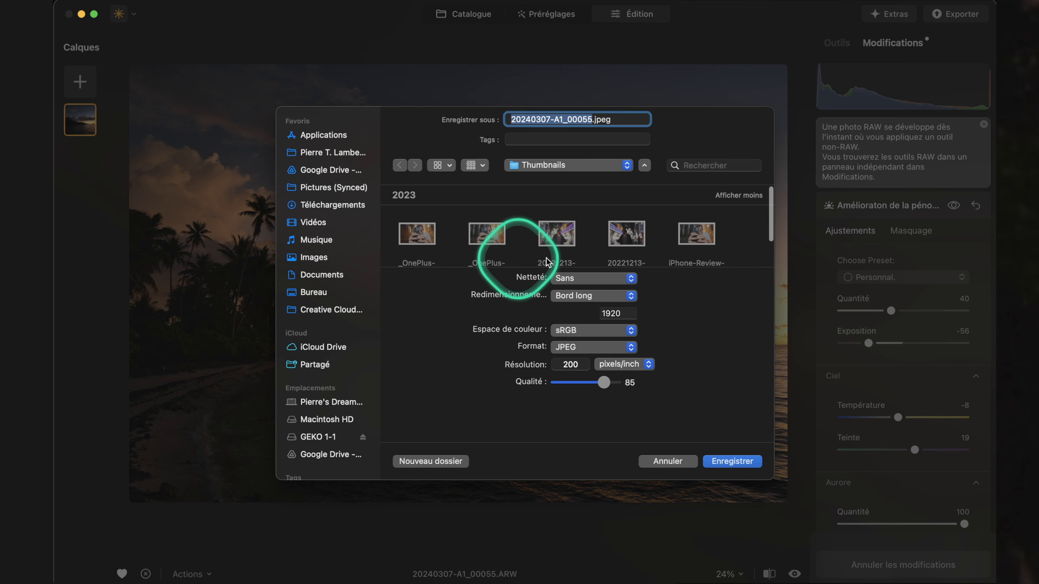
key("Escape")
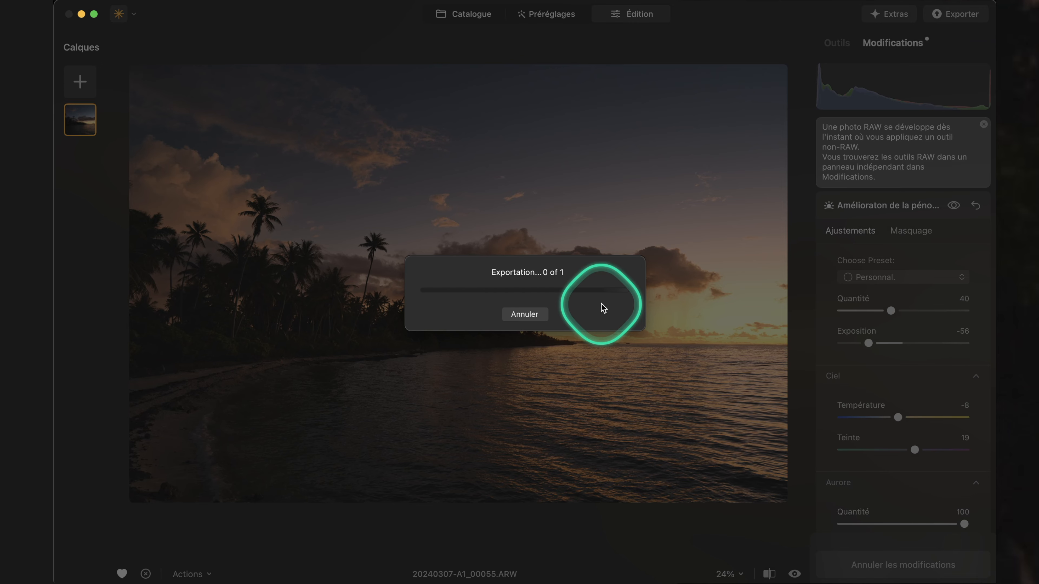
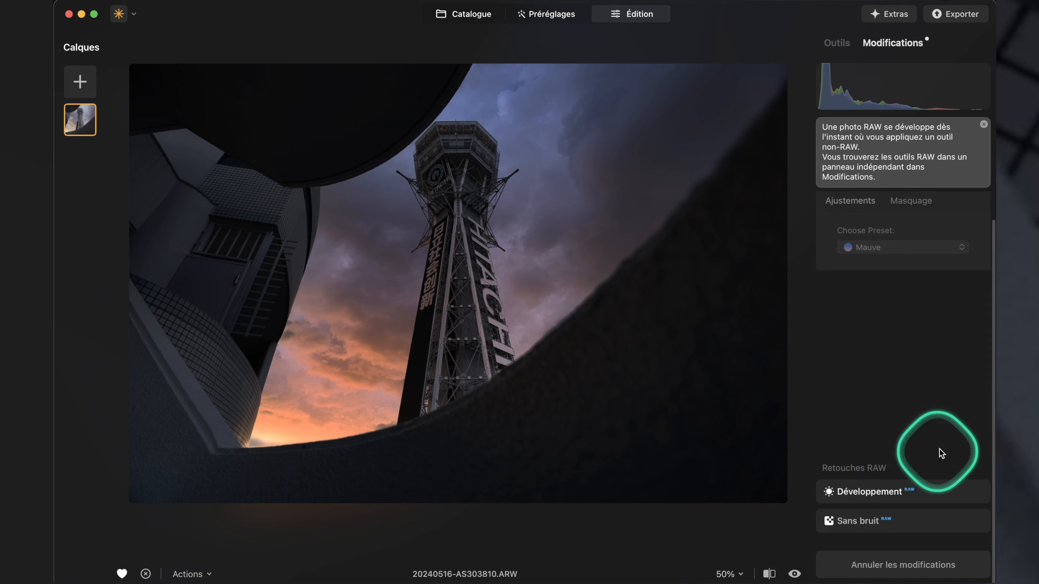
Brighten the tower photo's RAW development with Exposition 0.69, Contraste intelligent 46, Hautes lum. -42 and Ombres 4, then reopen its twilight enhancement.
left_click_drag(904, 293, 944, 326)
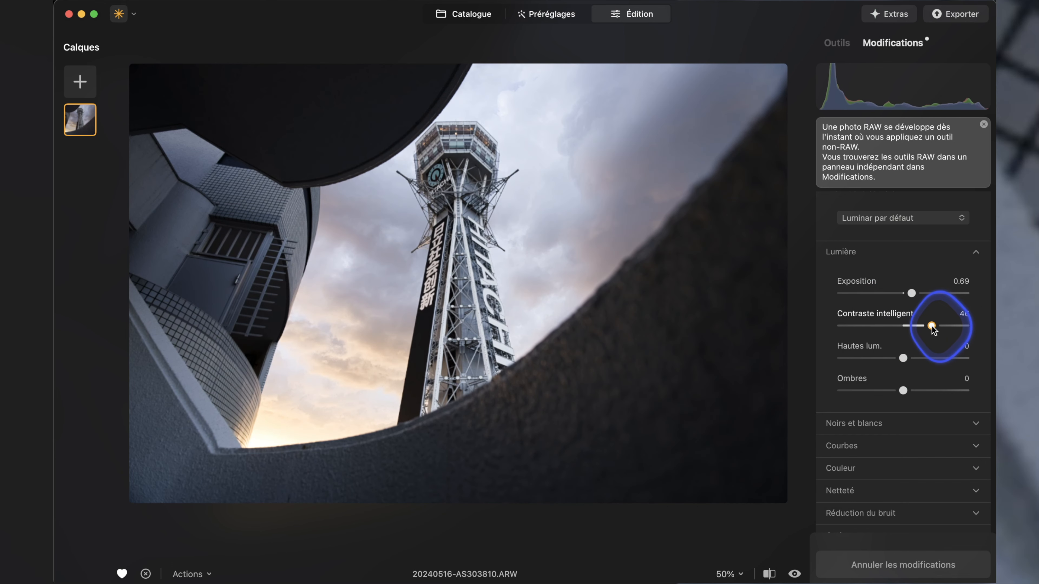
left_click_drag(903, 359, 906, 393)
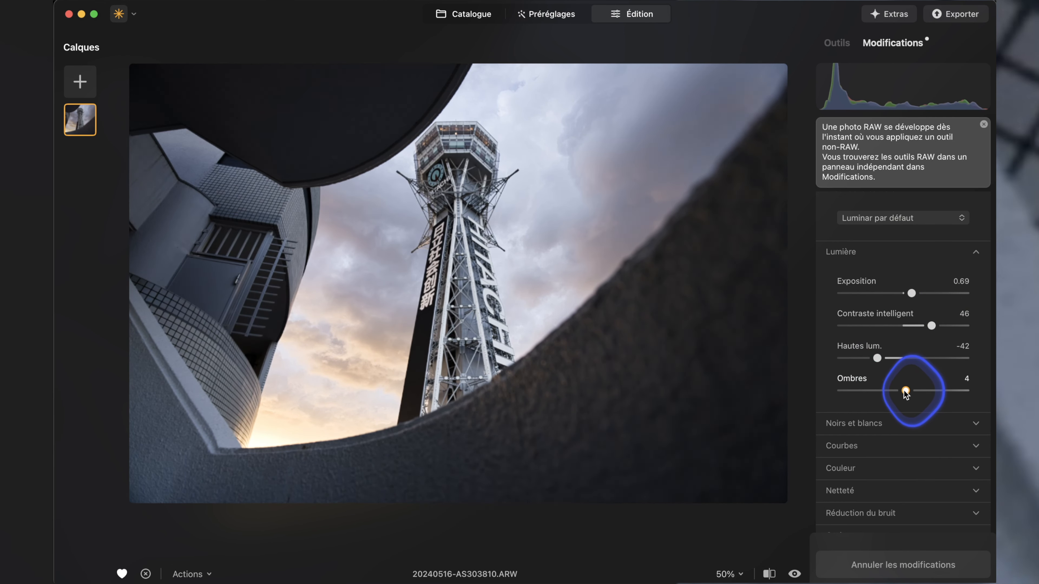
scroll(892, 360, "up", 5)
left_click(884, 203)
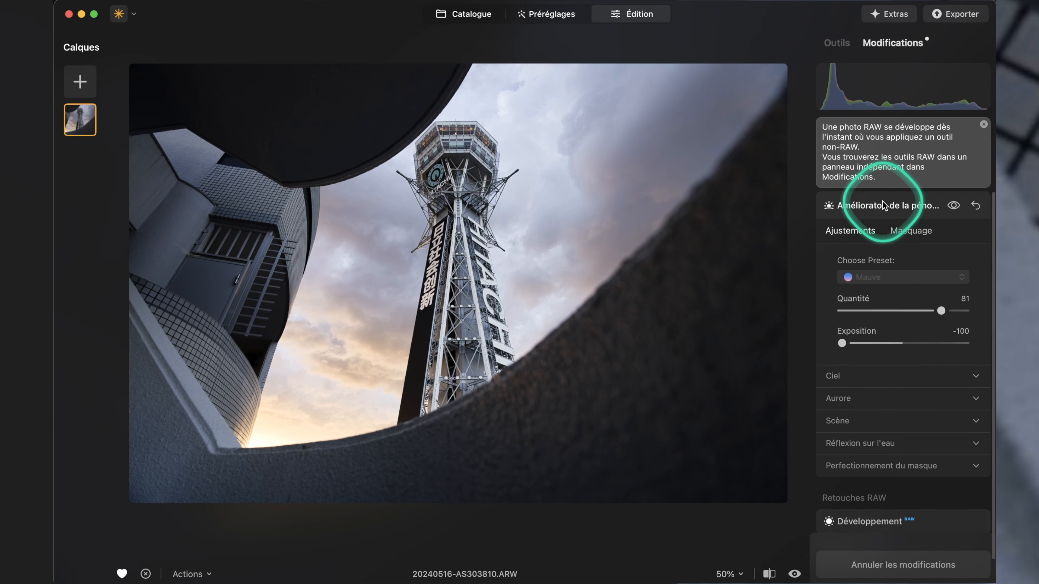
left_click(901, 208)
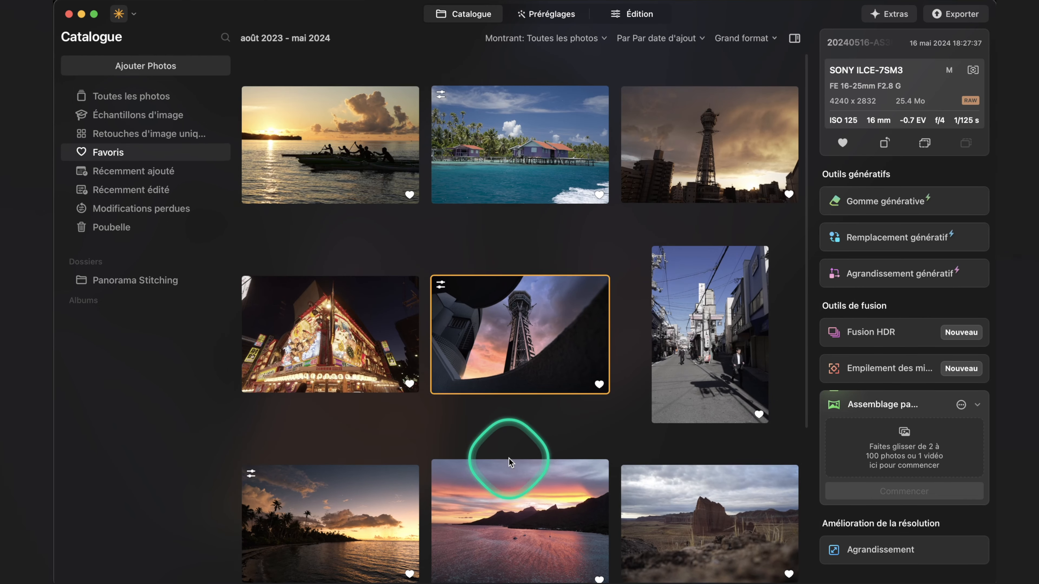
scroll(506, 448, "down", 5)
left_click(336, 494)
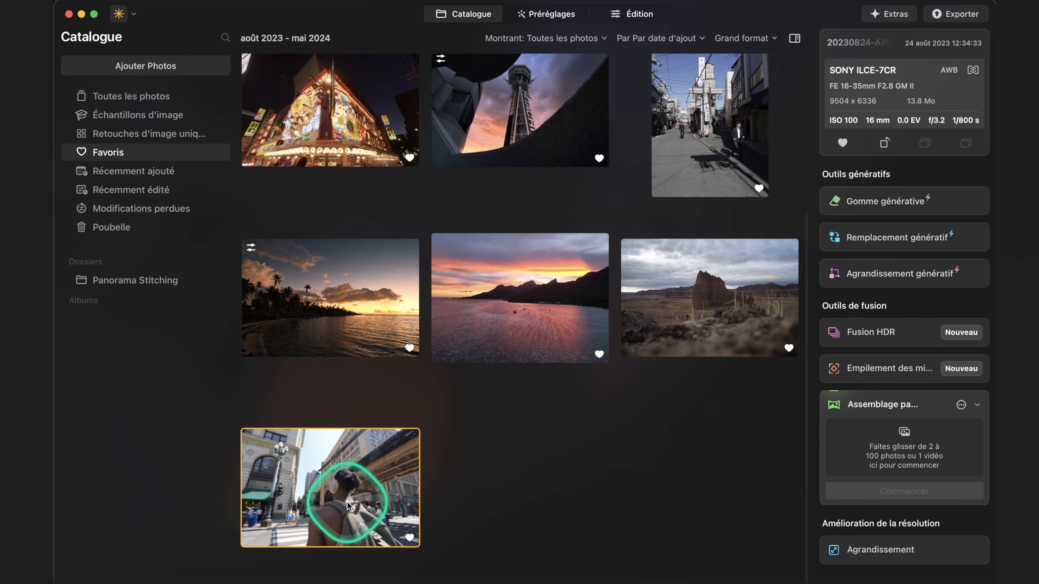
double_click(524, 311)
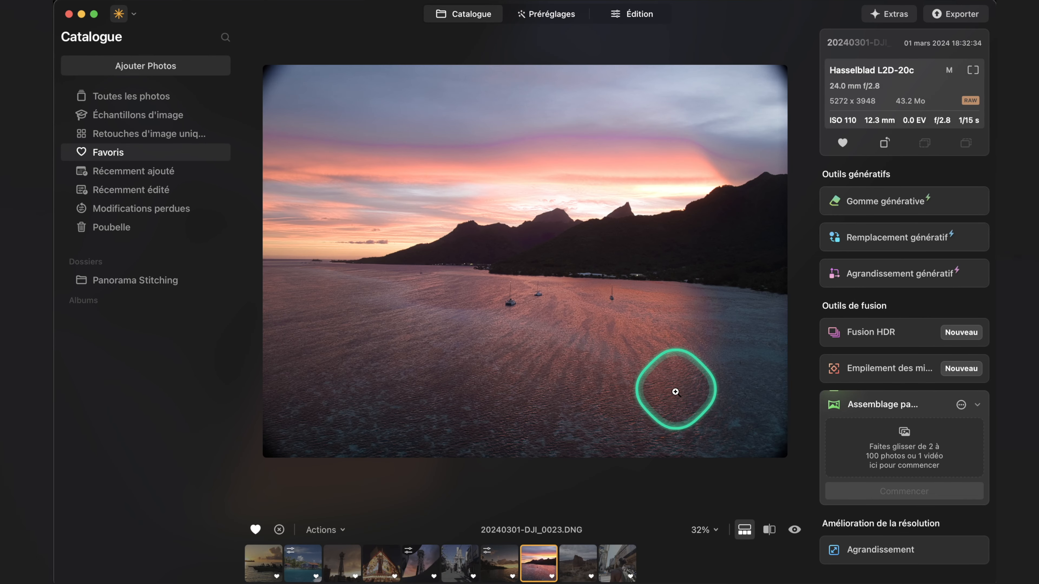
left_click(624, 18)
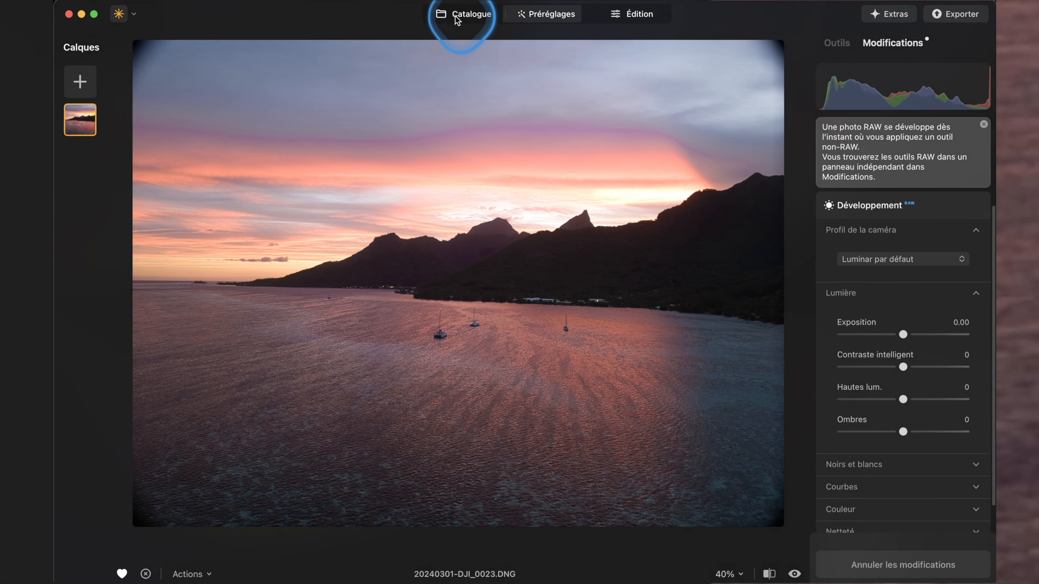
Find the photo of the purple stilt houses on the lagoon in the catalogue and open it for editing.
left_click(460, 16)
scroll(650, 335, "up", 5)
double_click(529, 174)
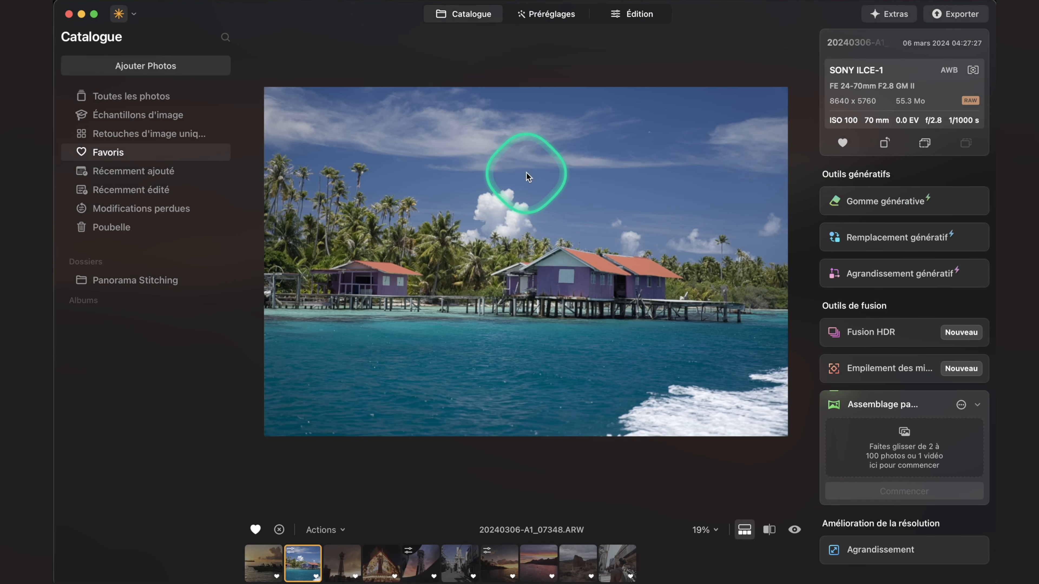
left_click(632, 14)
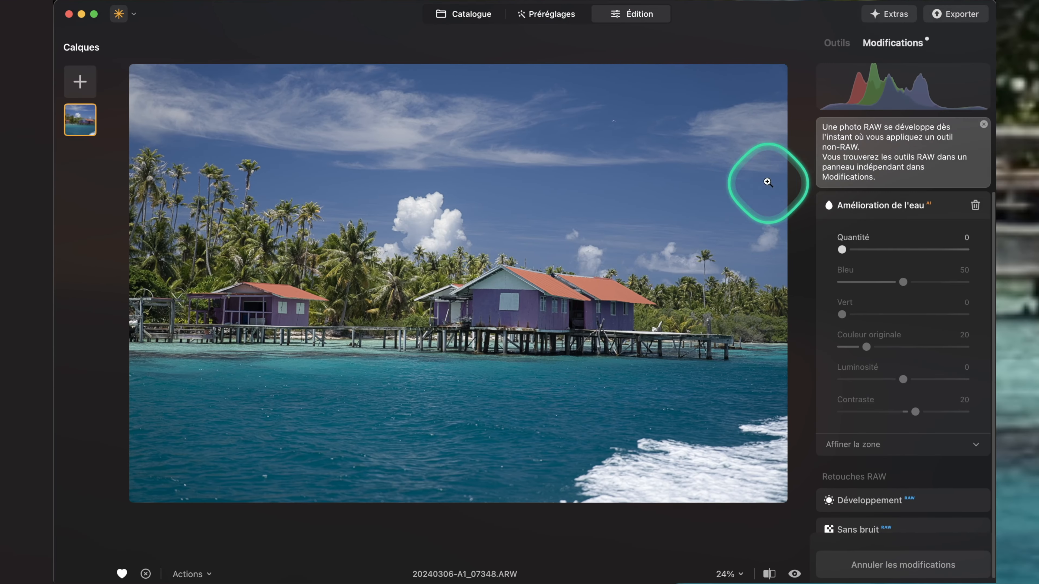
Set the RAW development to Exposition 0.43, Contraste intelligent 55, Hautes lum. -22 and Ombres 18.
scroll(939, 458, "down", 2)
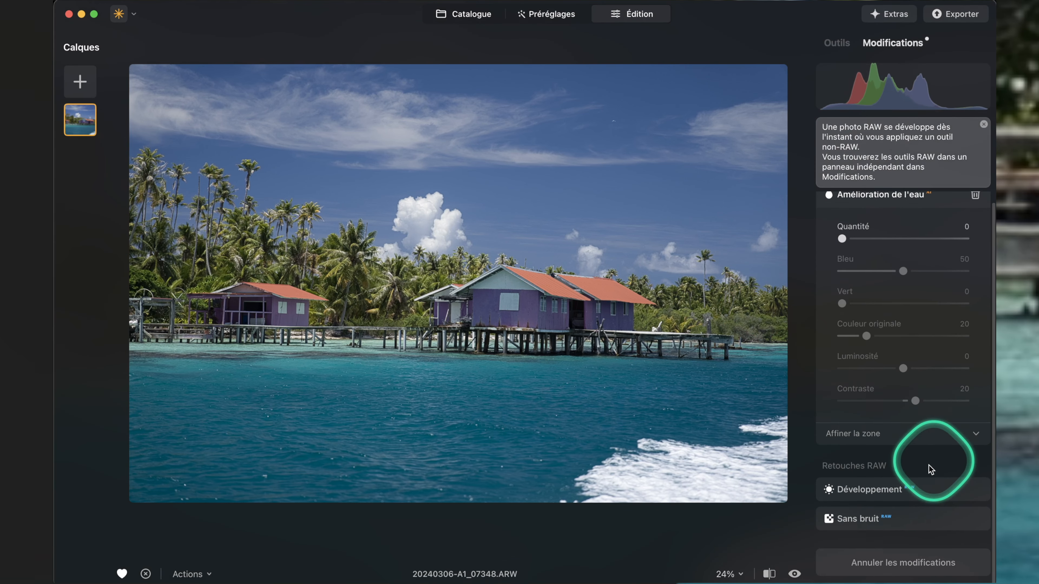
left_click(888, 492)
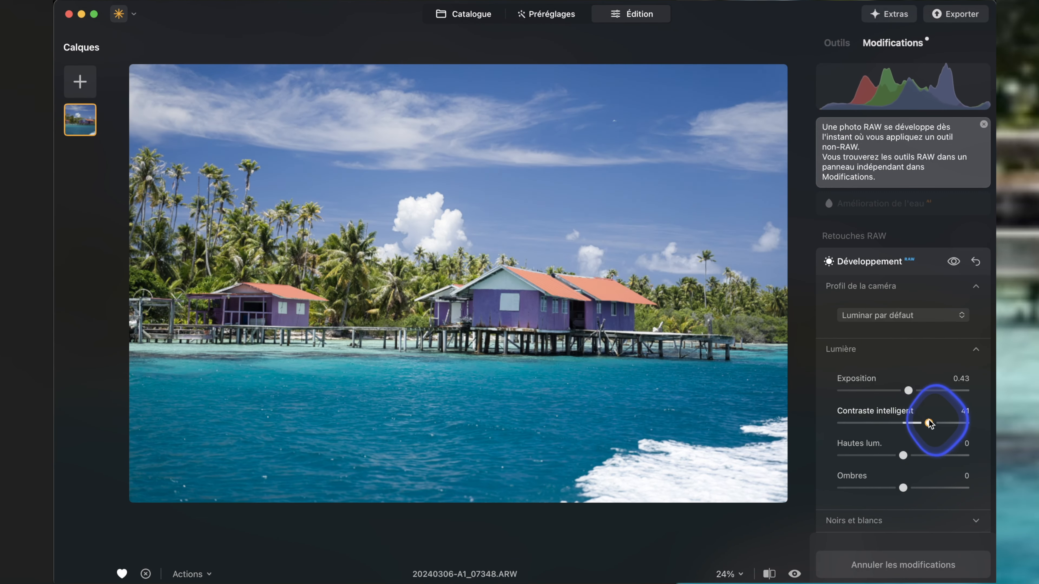
left_click_drag(903, 455, 916, 490)
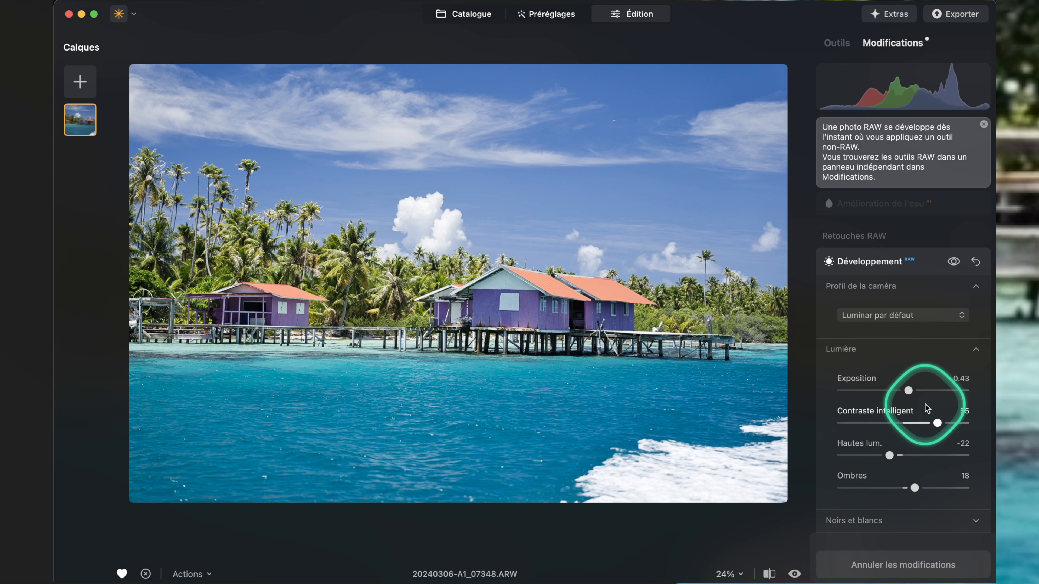
scroll(892, 360, "down", 5)
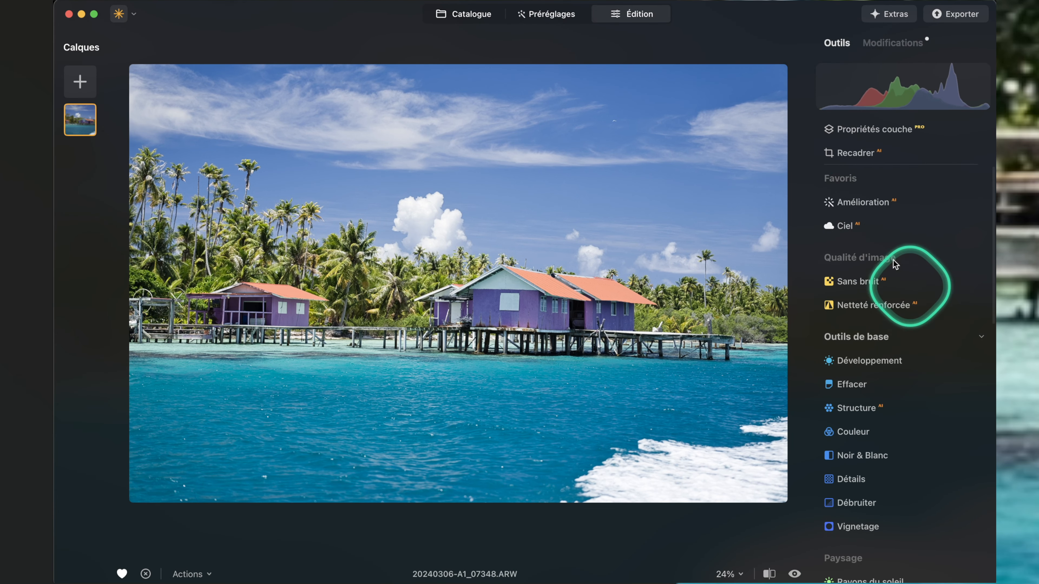
Straighten the stilt-house photo slightly with the crop tool at its original ratio and apply the crop.
left_click(836, 153)
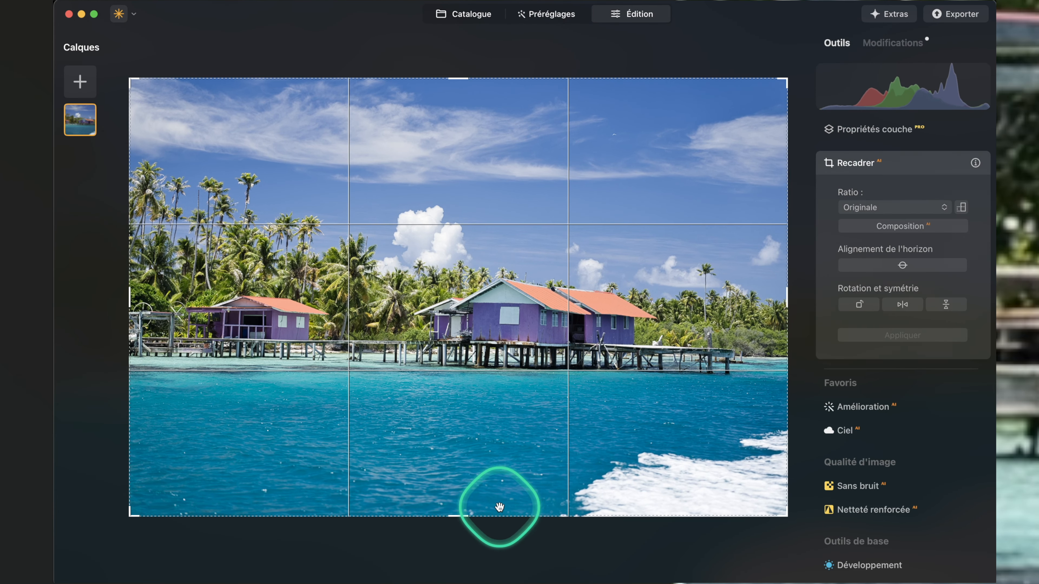
left_click_drag(468, 533, 471, 532)
left_click(873, 334)
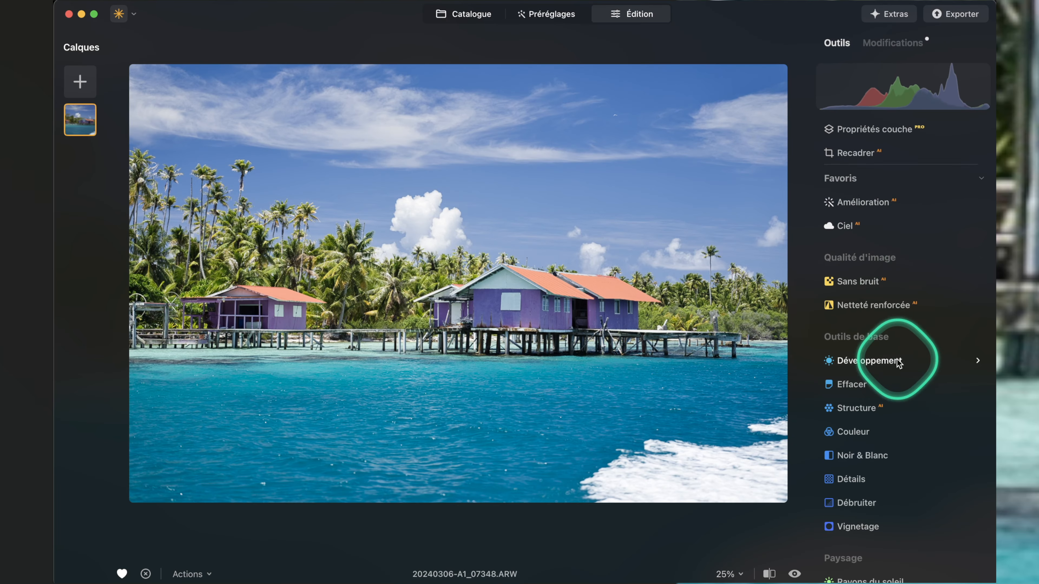
Add the Amélioration de l'eau effect to the lagoon and set its Quantité to 100.
scroll(893, 372, "down", 3)
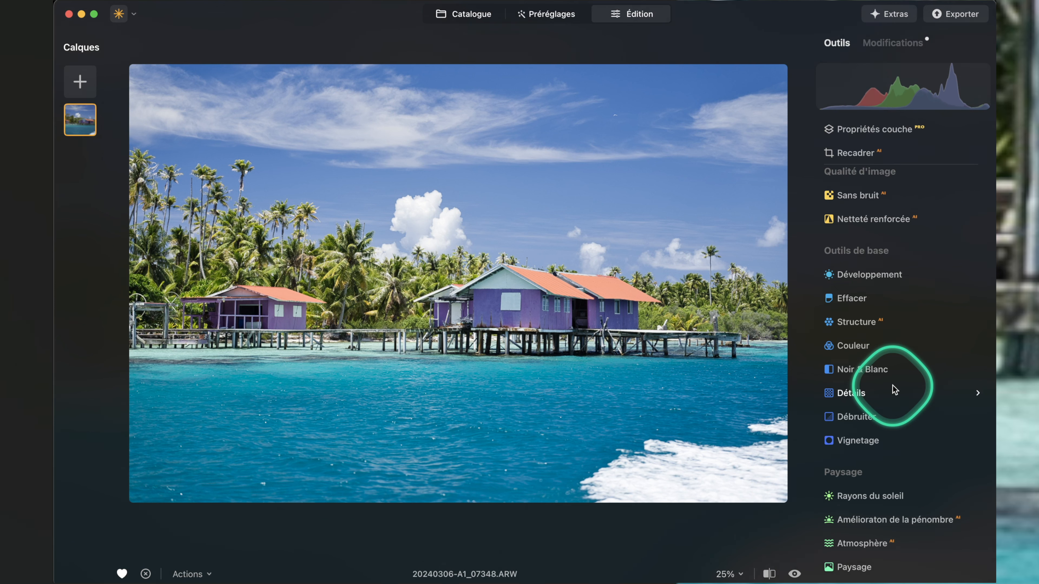
scroll(932, 283, "down", 3)
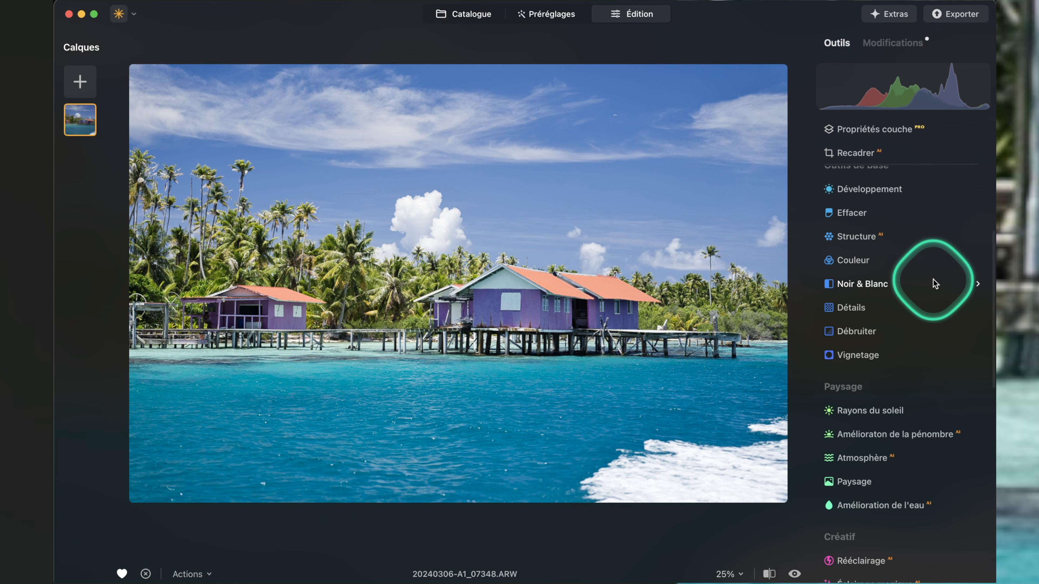
left_click(918, 504)
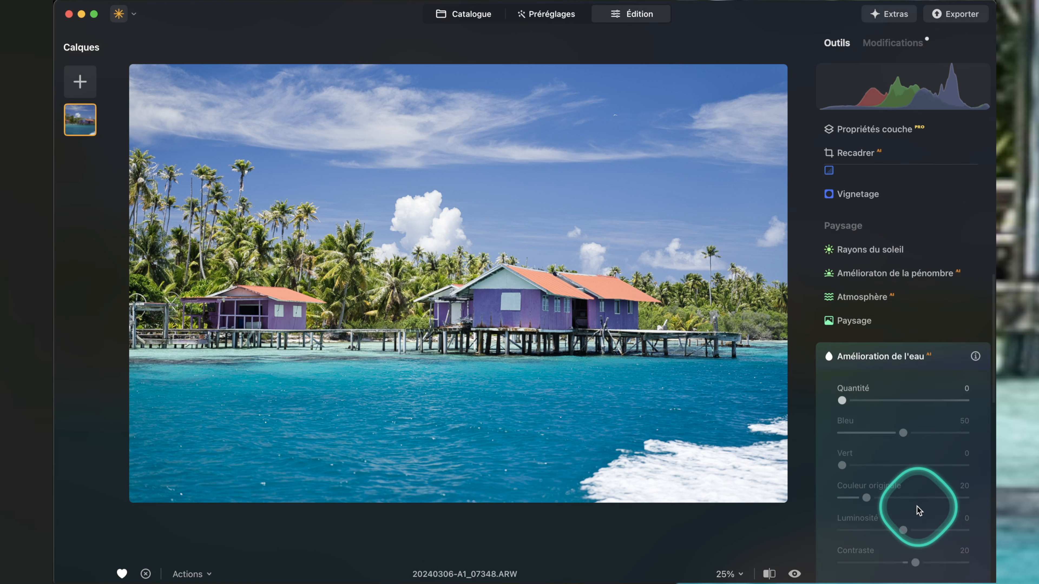
scroll(873, 448, "down", 1)
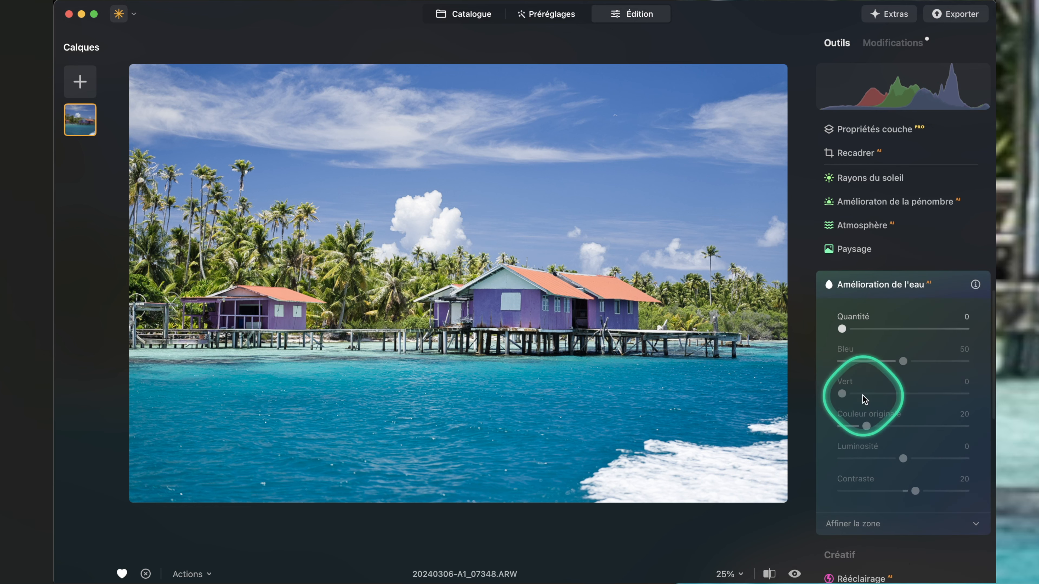
left_click_drag(842, 329, 904, 330)
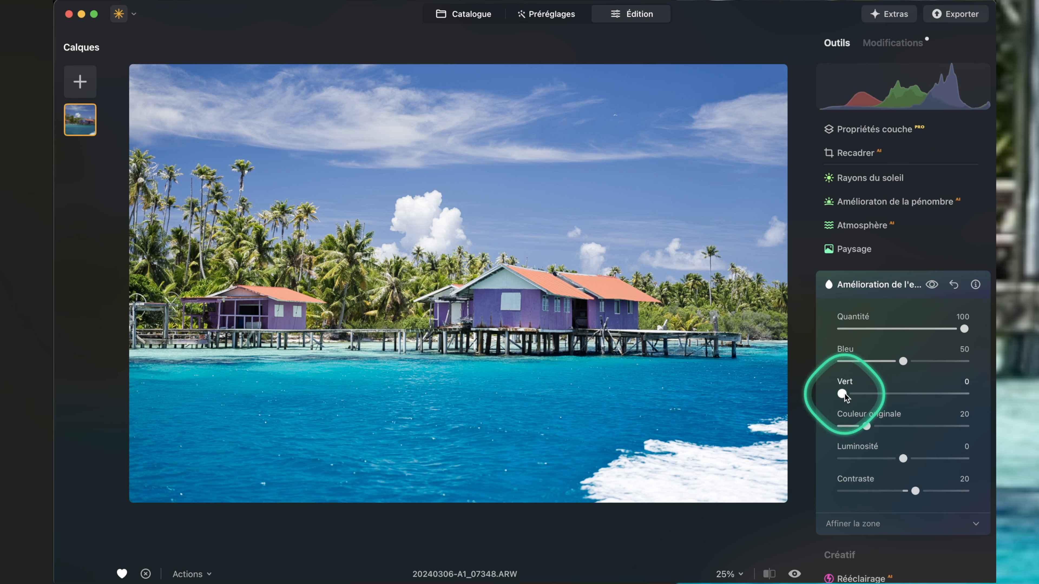
Try the water's colour extremes, from Bleu 0 with Vert near 100 to Bleu 100 with Vert 0.
left_click_drag(842, 394, 801, 399)
double_click(903, 361)
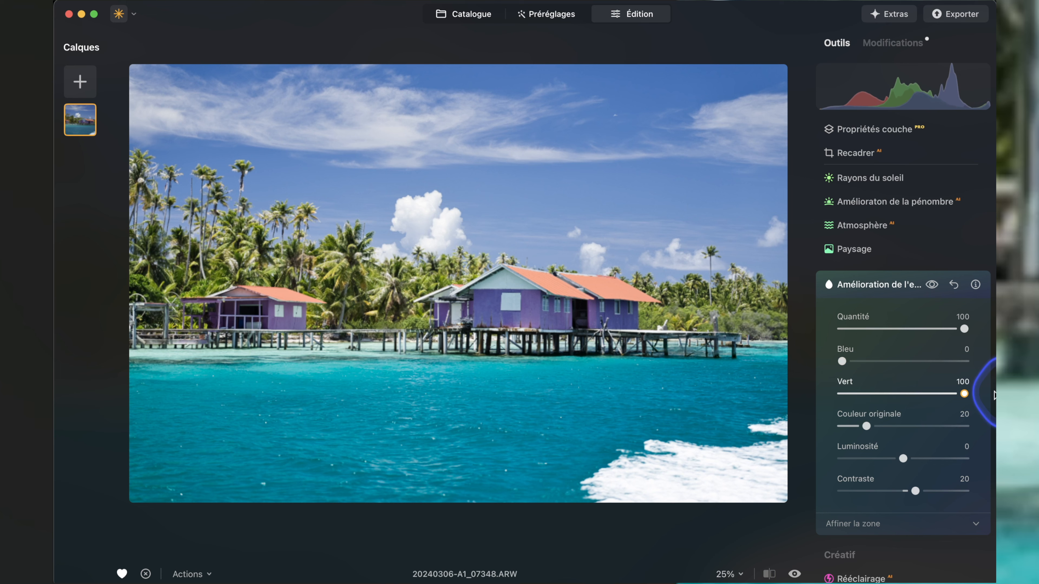
left_click_drag(888, 393, 962, 394)
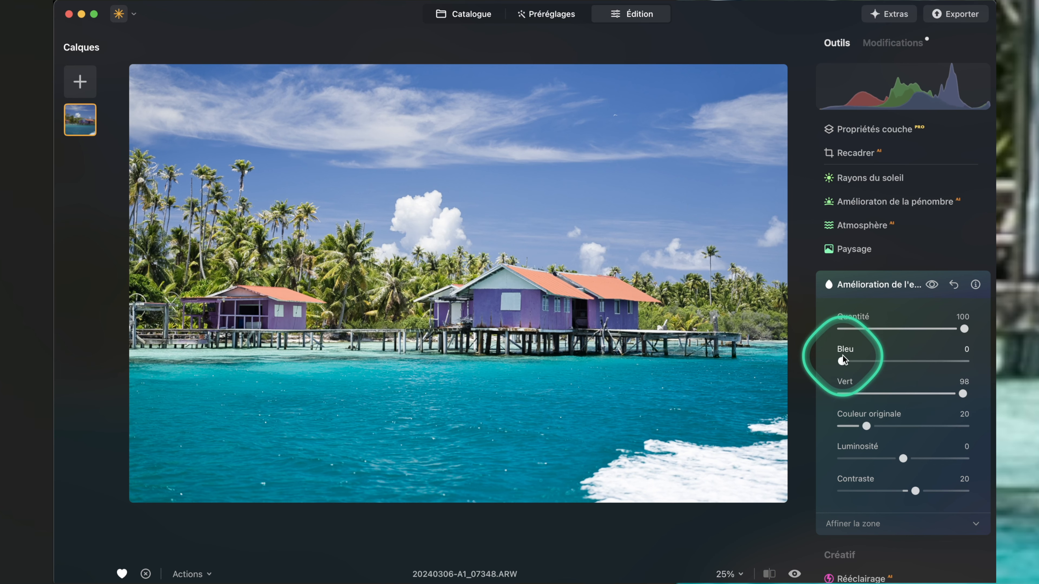
left_click_drag(842, 361, 772, 406)
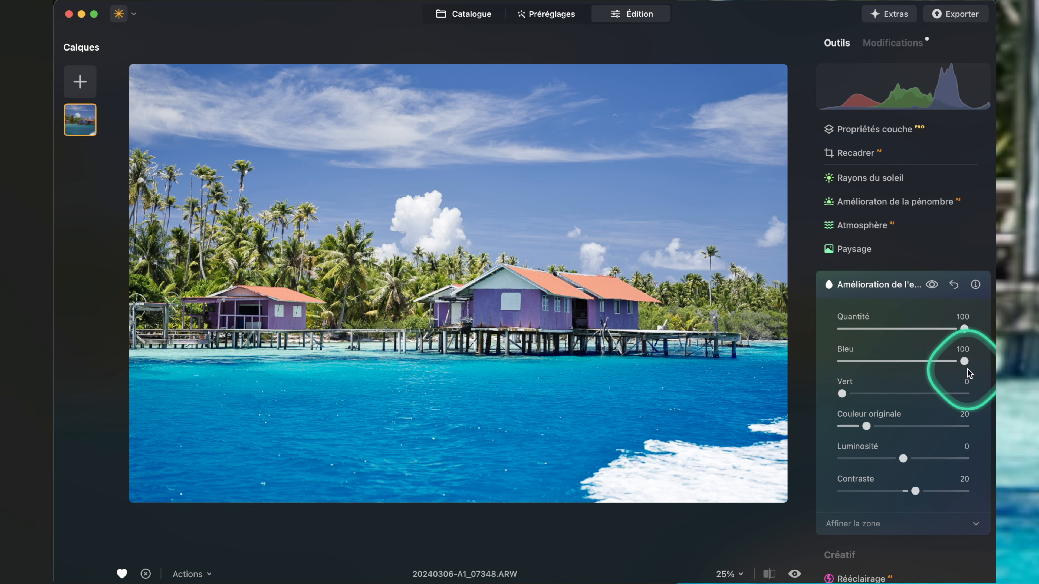
Set the water's colour mix to Bleu 24, Vert 49 and Couleur originale 76.
left_click_drag(964, 361, 883, 394)
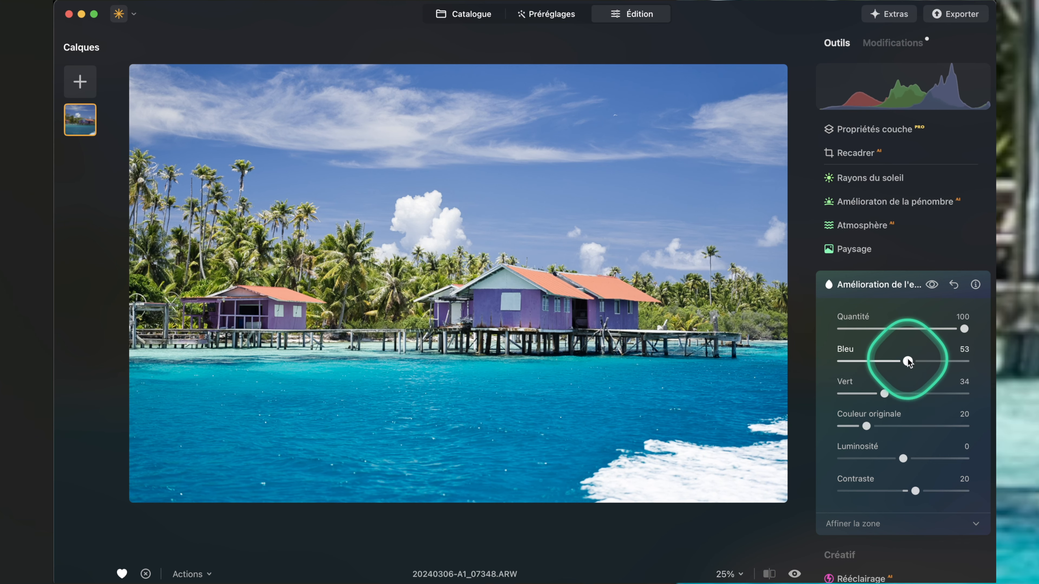
left_click_drag(907, 362, 902, 394)
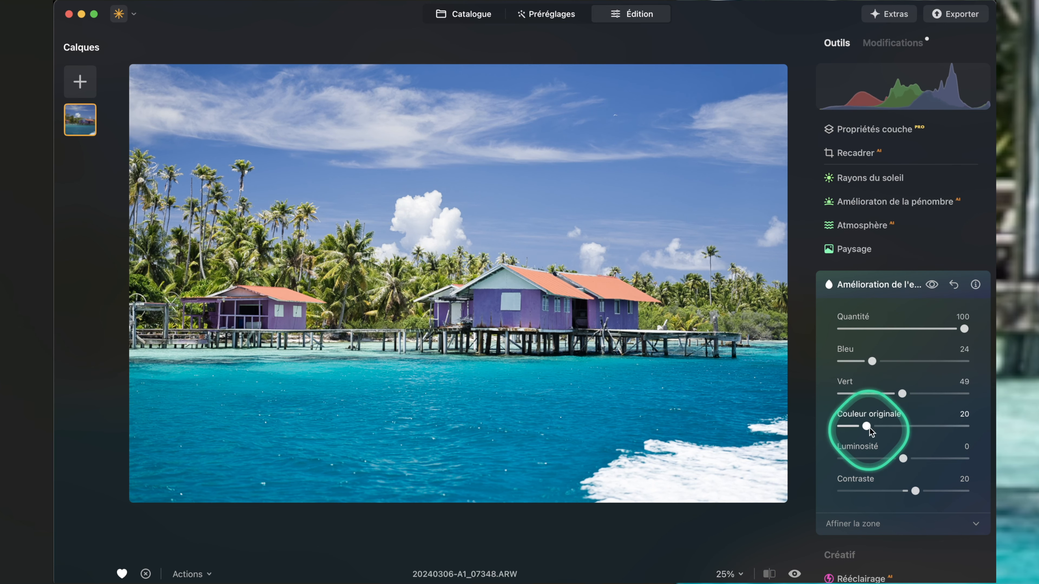
left_click_drag(866, 426, 936, 428)
Set the water enhancement's Luminosité to -38 and Contraste to 97.
left_click_drag(904, 459, 866, 464)
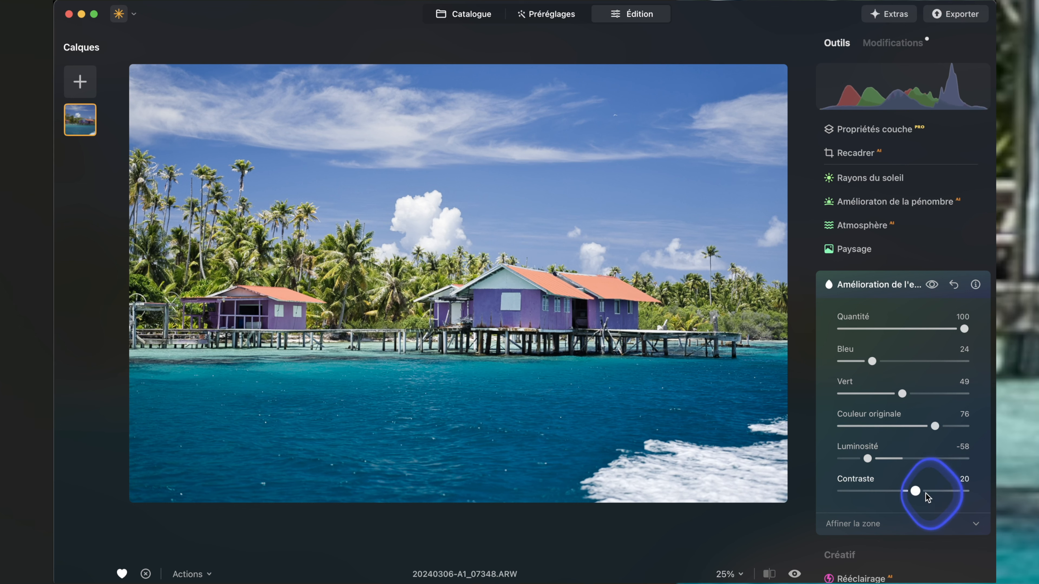
left_click_drag(916, 491, 953, 491)
left_click_drag(867, 459, 877, 459)
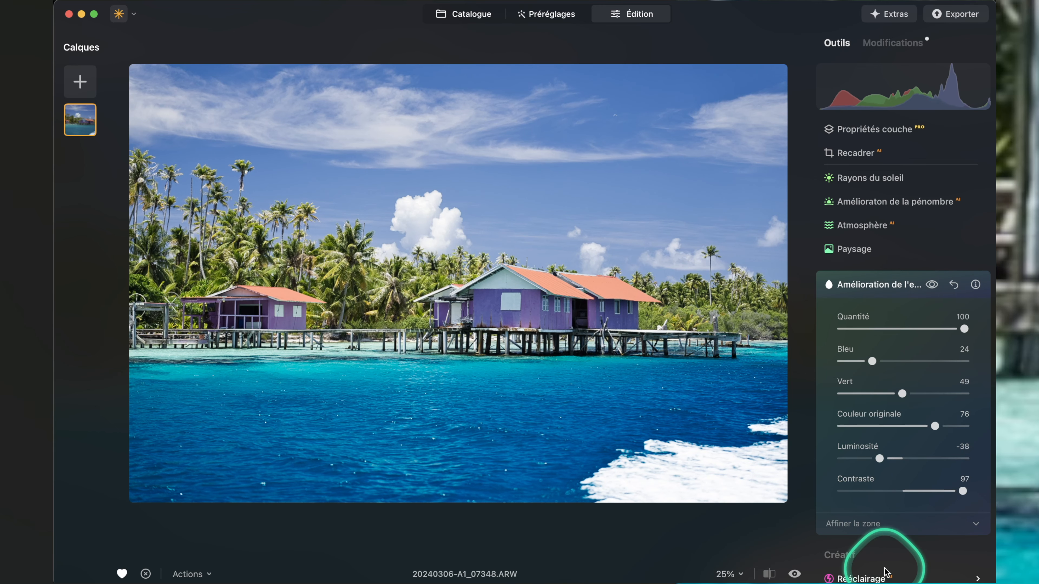
Refine the water mask by erasing it from the pier beside the small house with a brush Taille of 37.
scroll(909, 464, "down", 1)
scroll(899, 470, "down", 3)
left_click(870, 475)
scroll(911, 464, "down", 8)
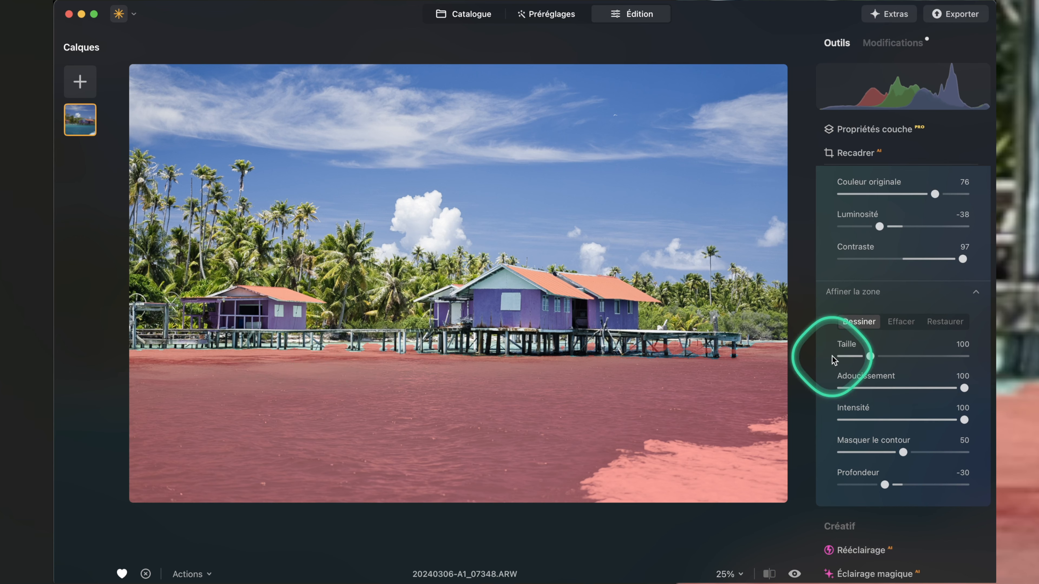
left_click(901, 322)
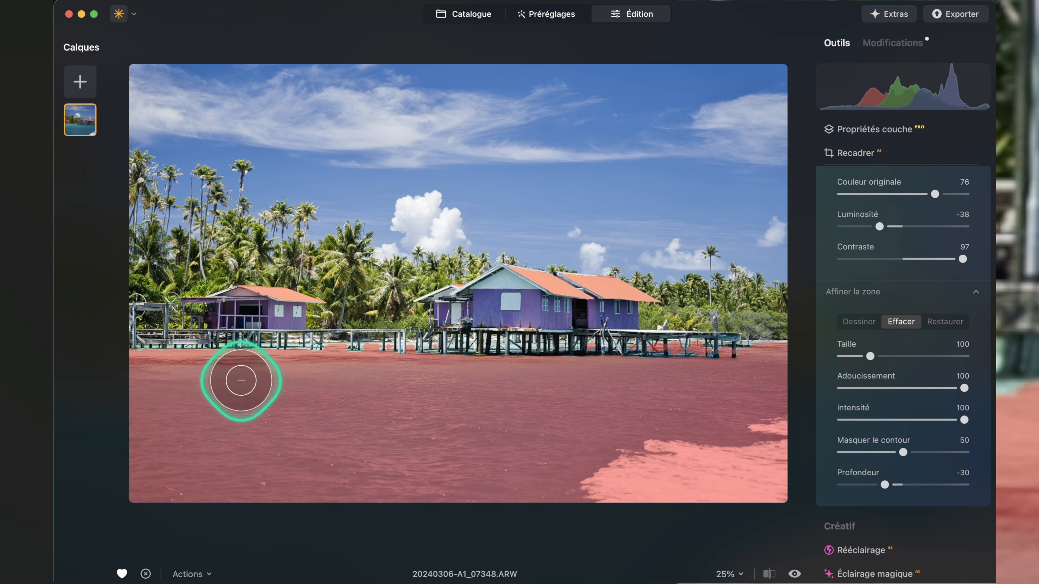
left_click_drag(856, 362, 851, 356)
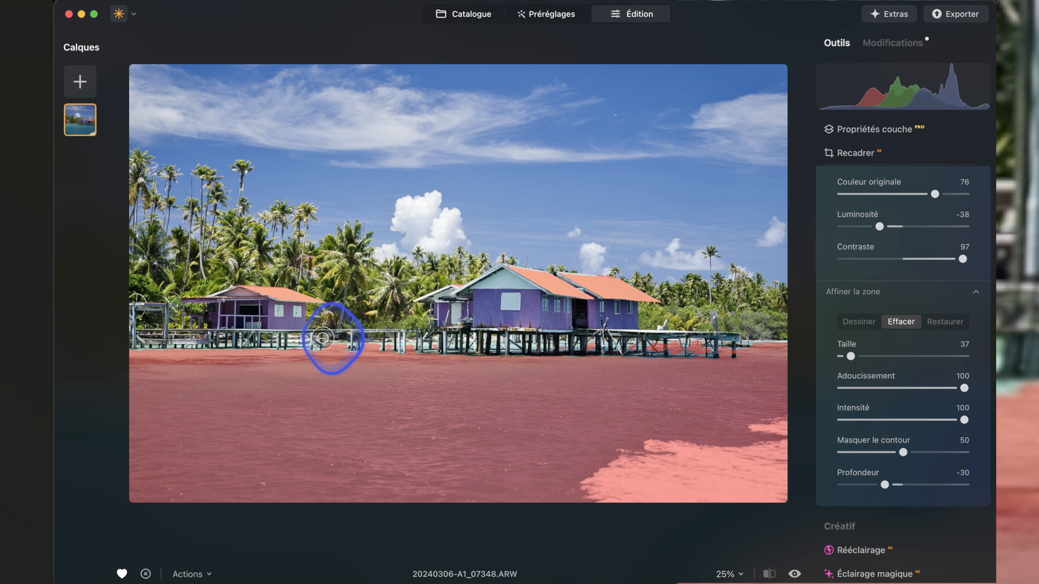
mouse_move(409, 338)
left_mouse_down()
mouse_move(430, 345)
mouse_move(300, 345)
left_mouse_up()
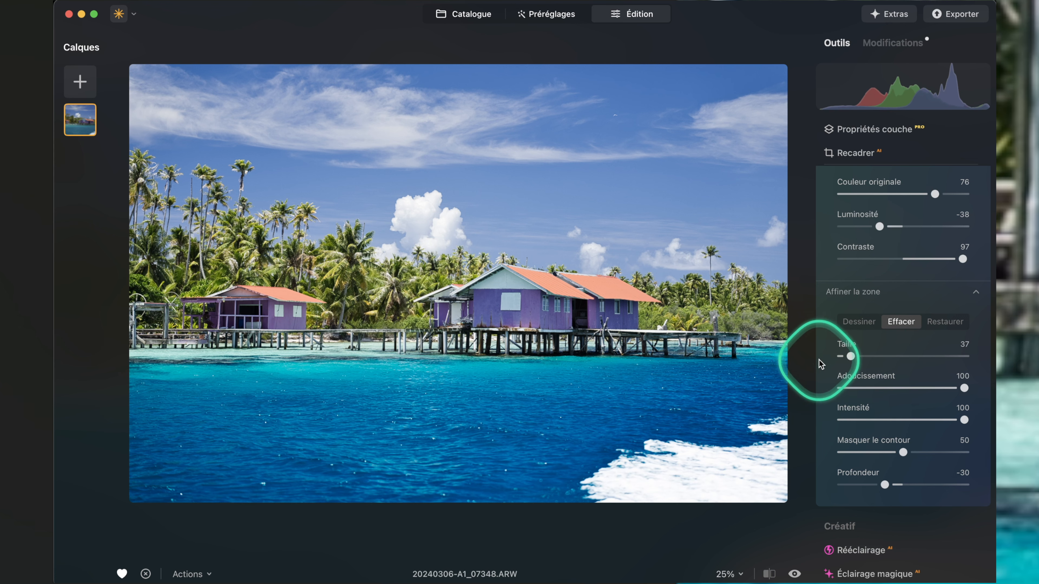
left_click(923, 295)
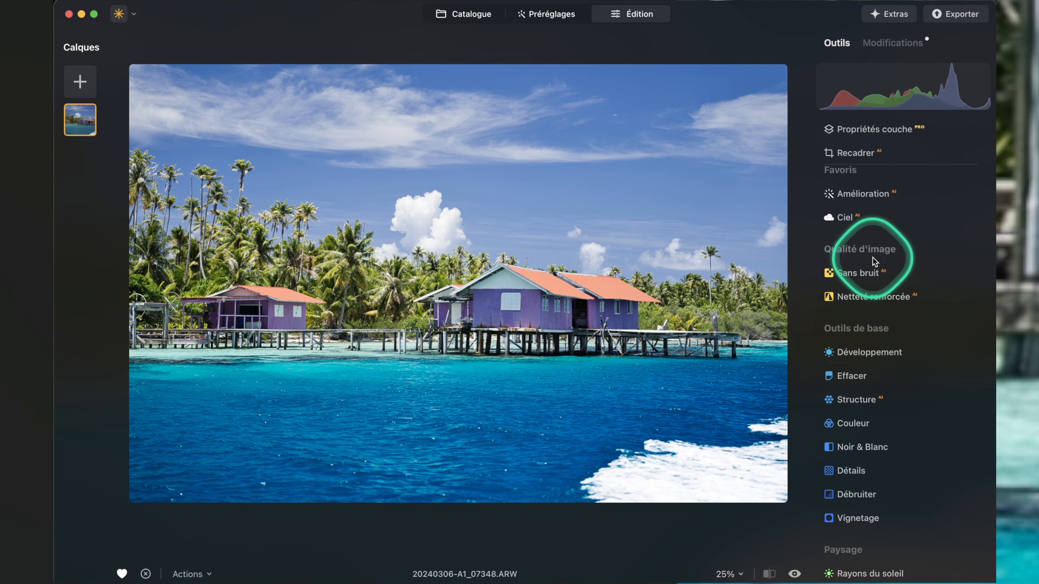
Apply the Amélioration tool to the photo with Accent at 100.
left_click(888, 200)
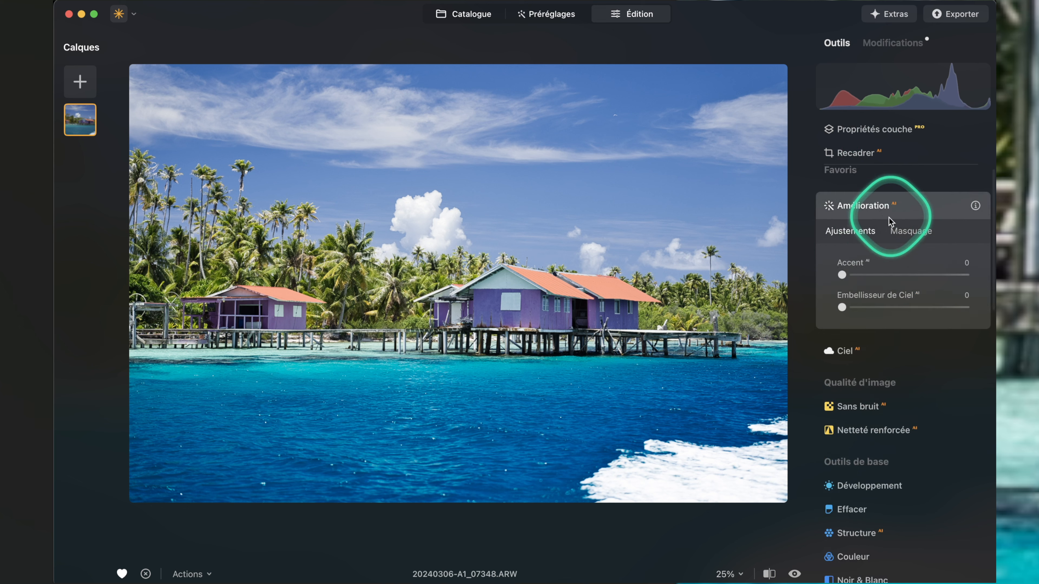
left_click_drag(842, 275, 985, 279)
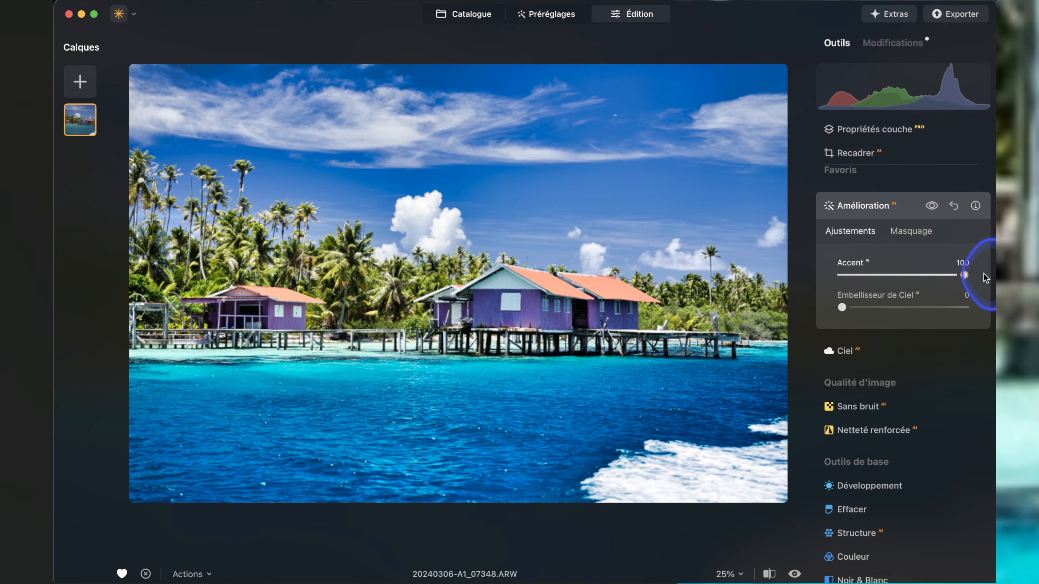
mouse_move(984, 274)
left_mouse_down()
mouse_move(791, 271)
mouse_move(994, 260)
left_mouse_up()
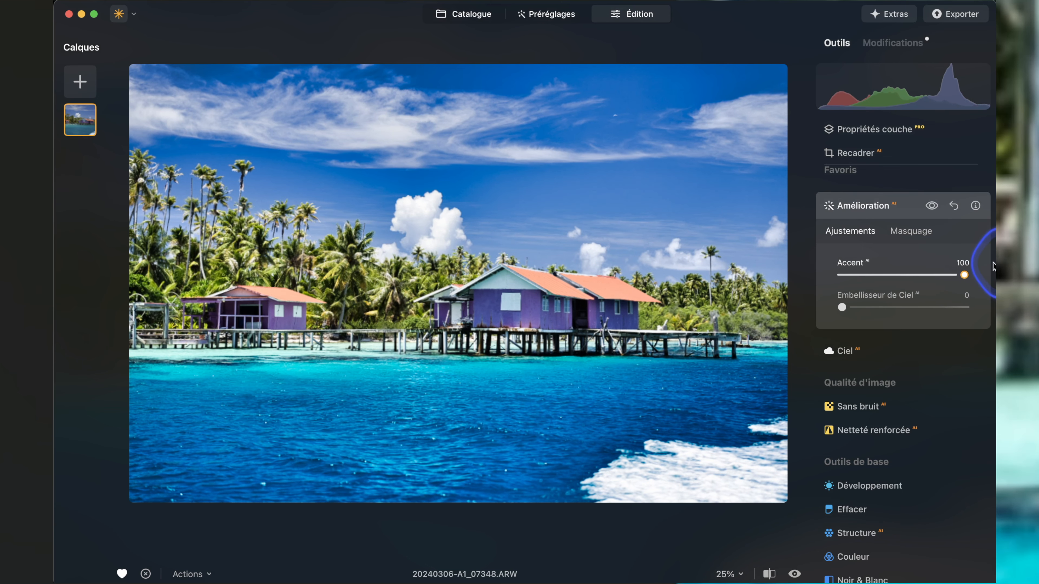
Lower the Amélioration tool's Accent to 35 and inspect the clouds and palm trees at 100%.
left_click_drag(993, 266, 993, 267)
left_click_drag(841, 306, 27, 155)
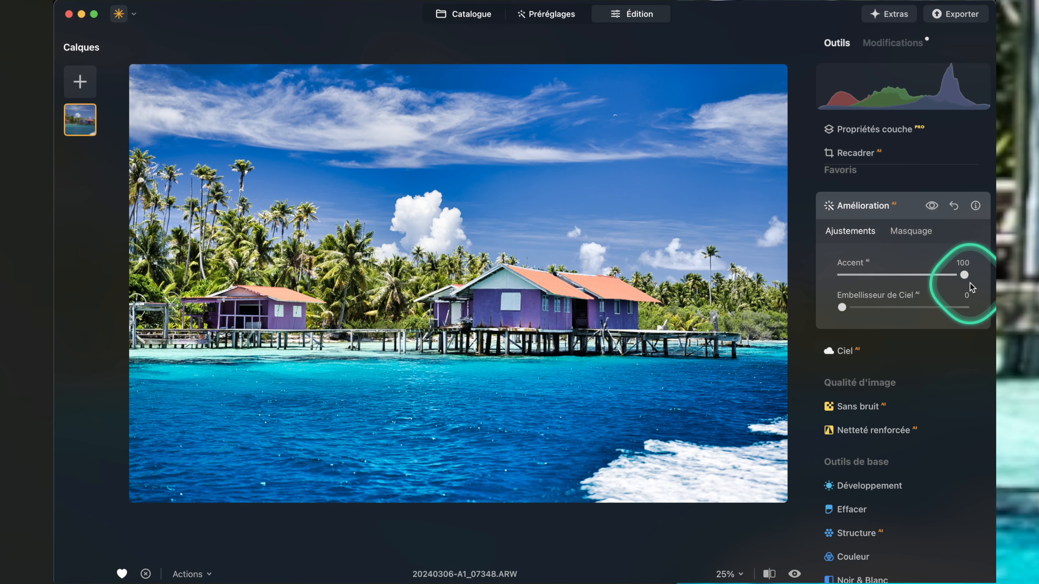
left_click_drag(965, 279, 885, 282)
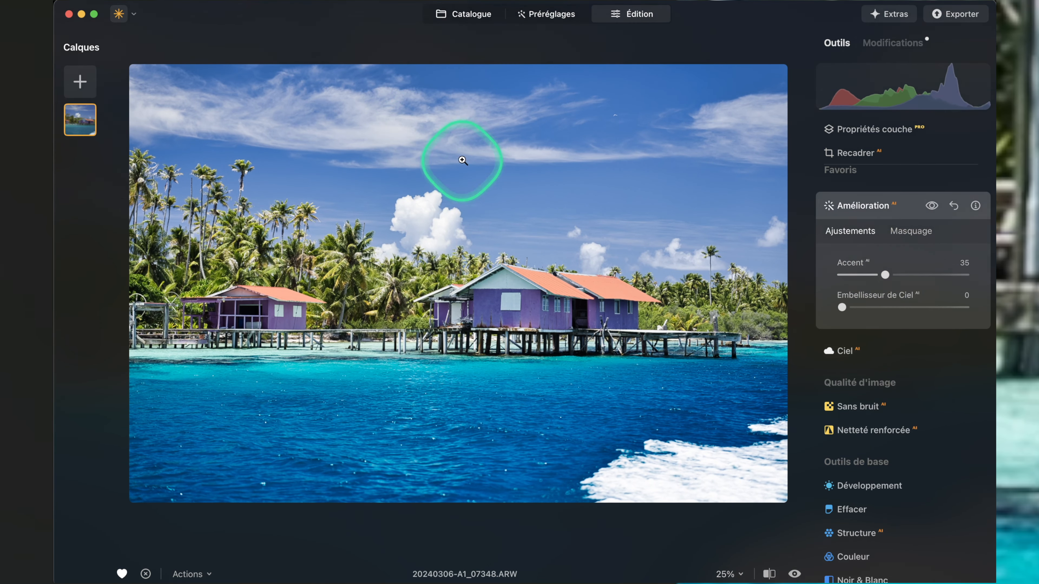
left_click(414, 252)
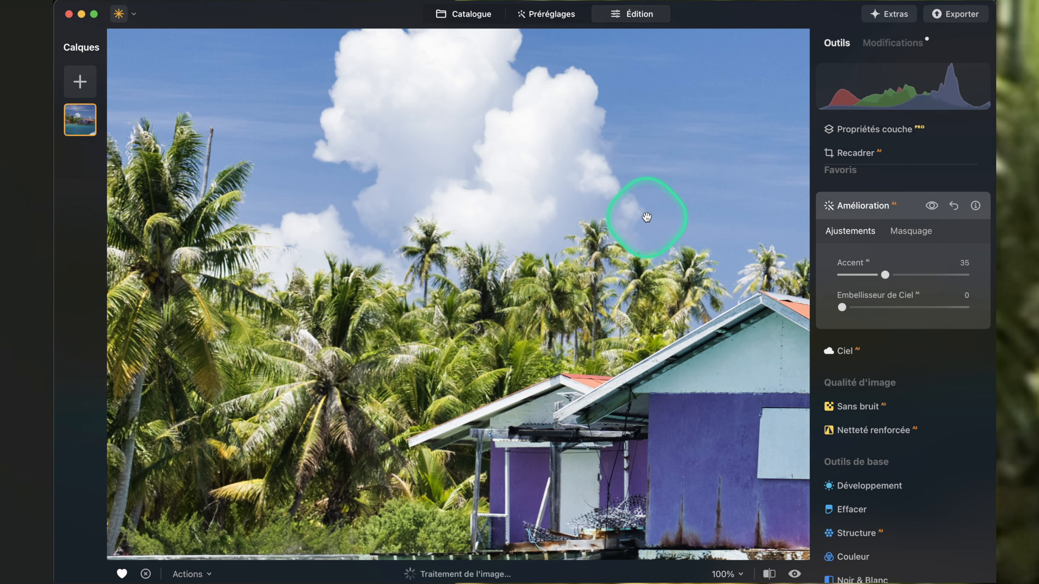
left_click(651, 236)
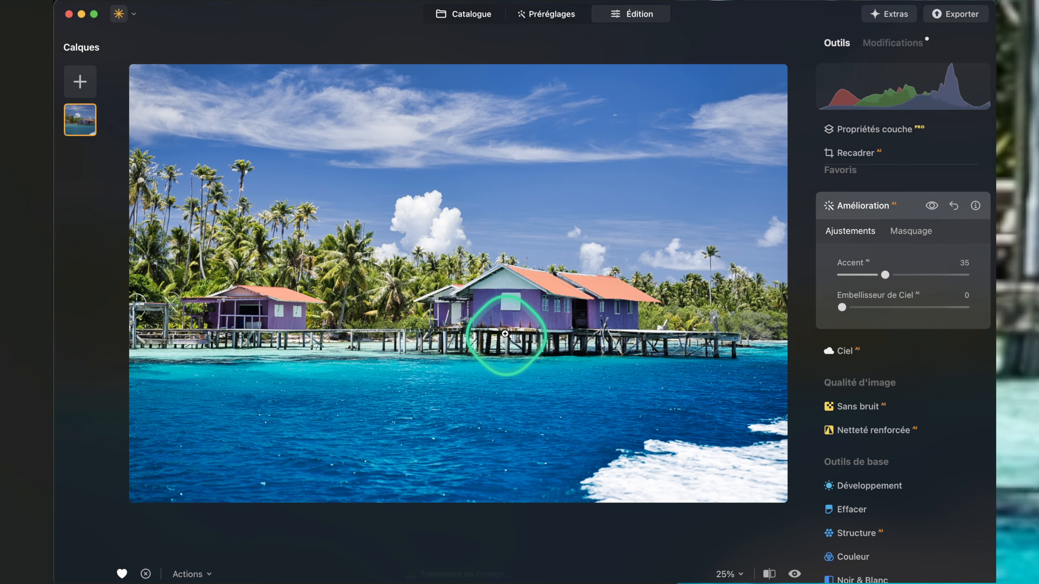
Raise Contraste intelligent to 54 in the Développement tool.
scroll(933, 366, "down", 6)
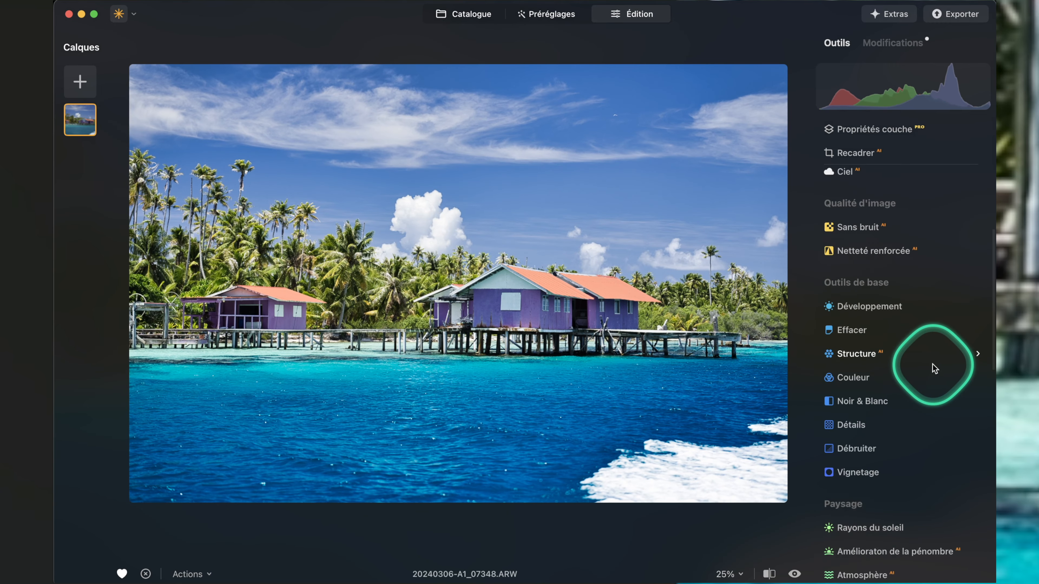
scroll(934, 367, "down", 3)
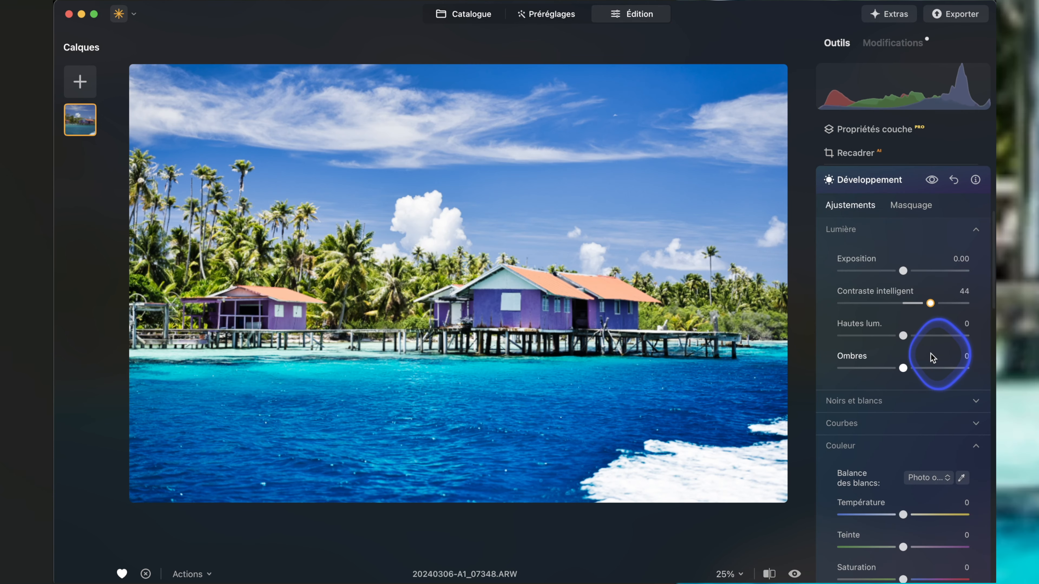
mouse_move(930, 306)
left_mouse_down()
mouse_move(965, 307)
mouse_move(933, 307)
left_mouse_up()
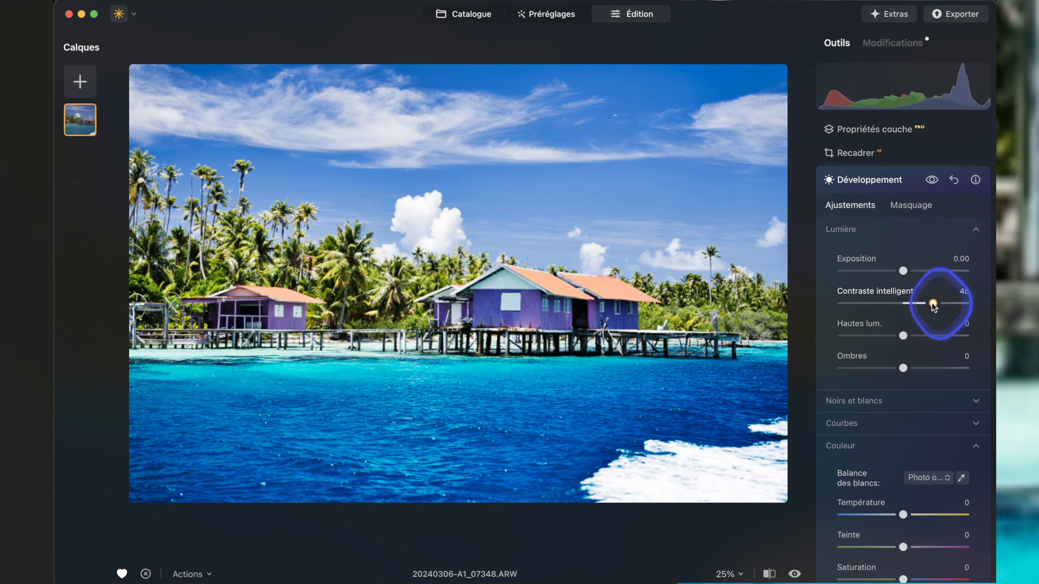
Mask the Développement adjustment to the large purple house with Sélection d'objet, removing the palm trees and small house from the selection.
left_click(911, 206)
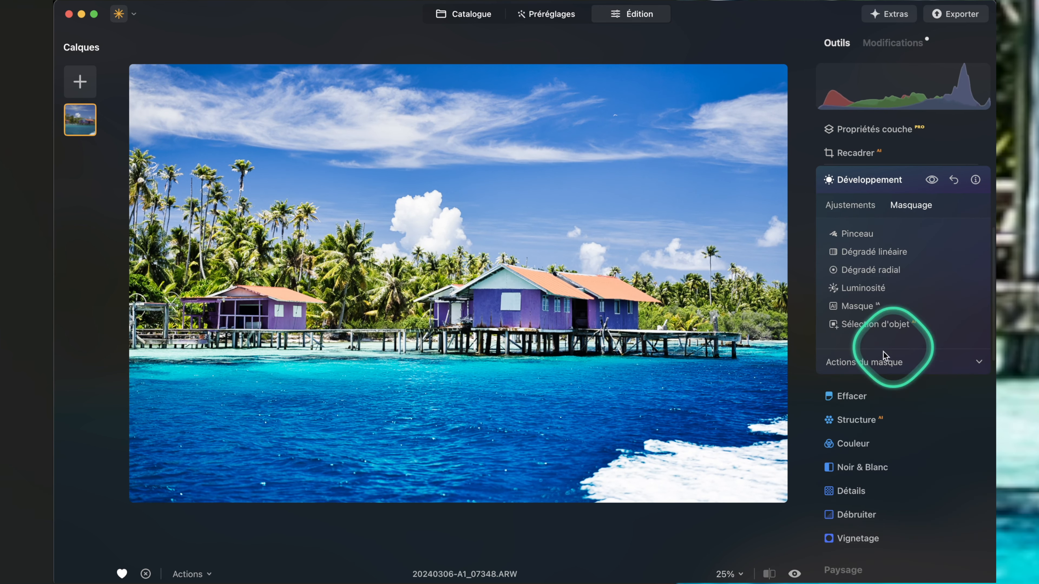
left_click(860, 325)
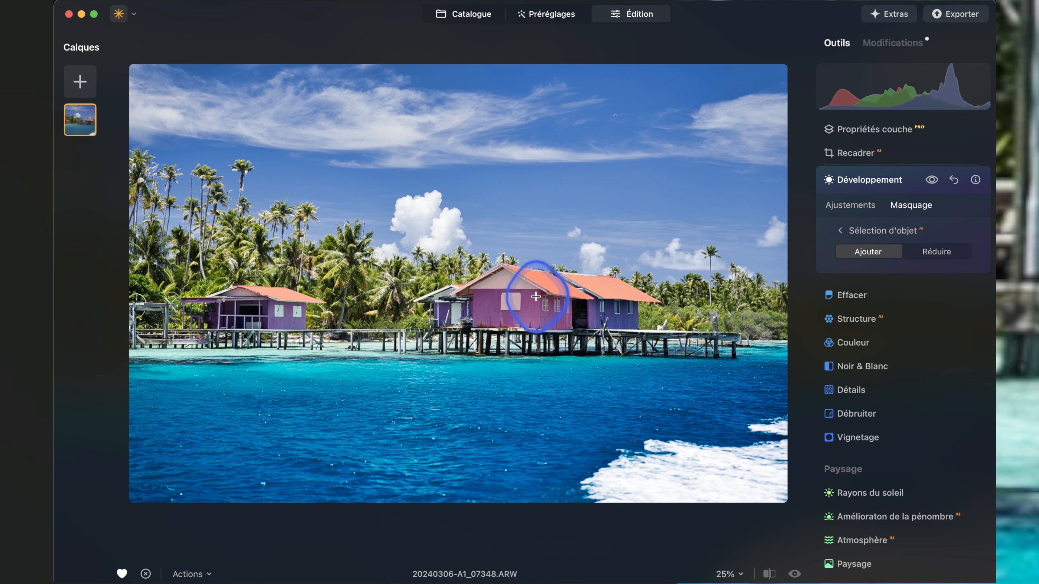
left_click(583, 300)
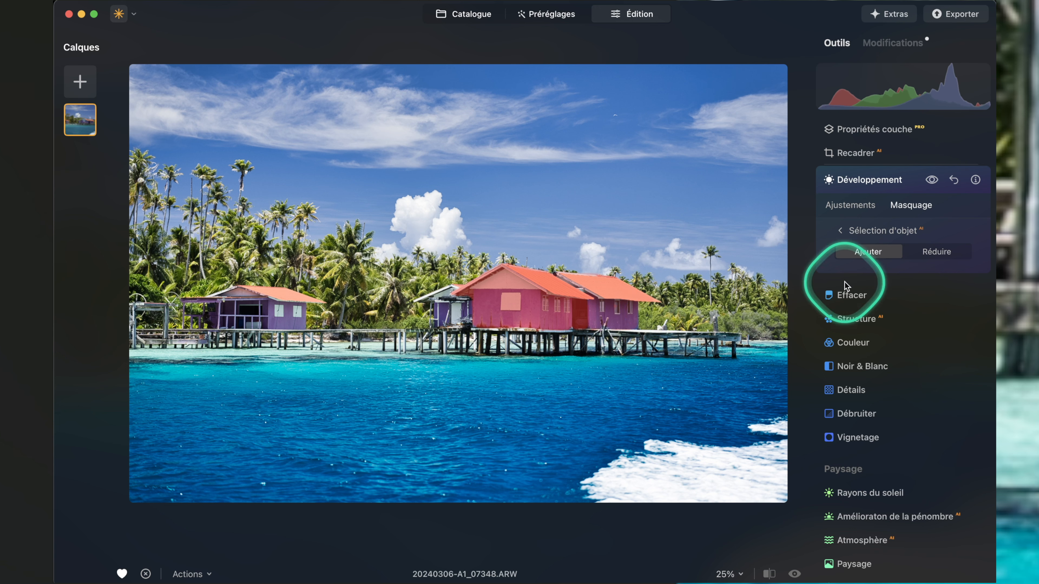
left_click(579, 282)
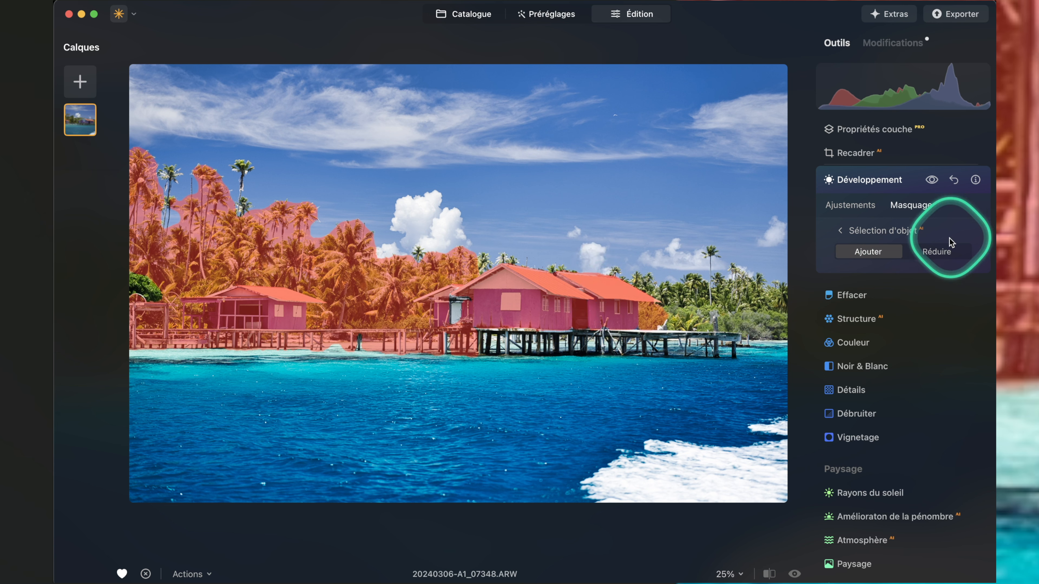
left_click(937, 251)
left_click(294, 278)
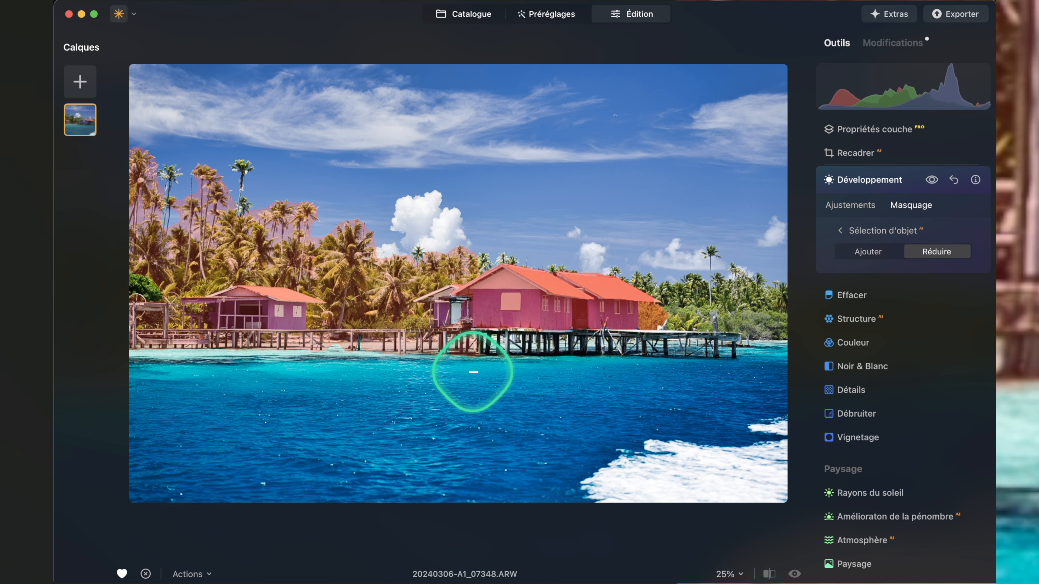
left_click(205, 204)
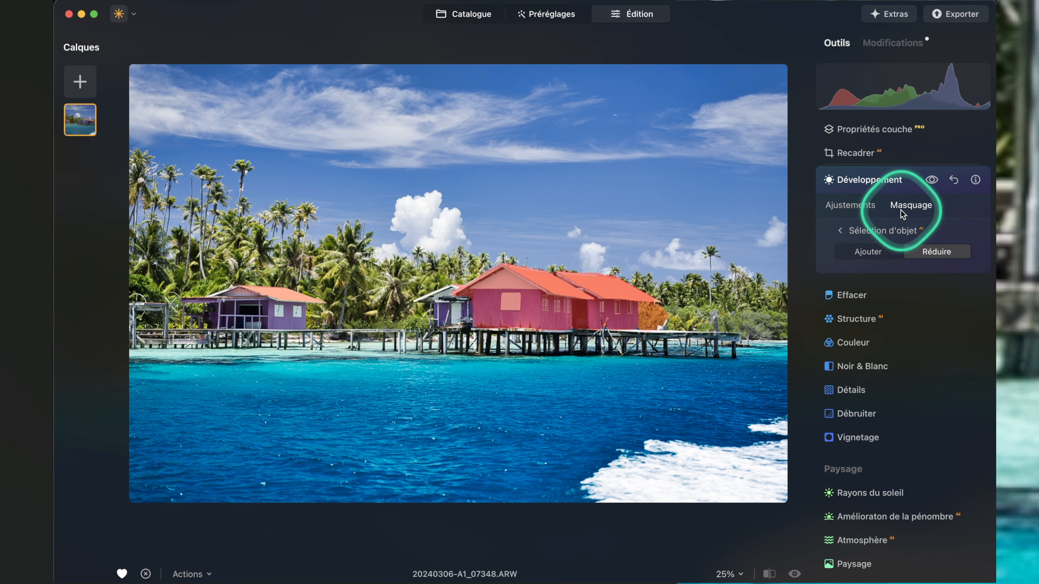
Compare the photo with and without the masked Développement adjustment.
left_click(929, 182)
left_click(929, 182)
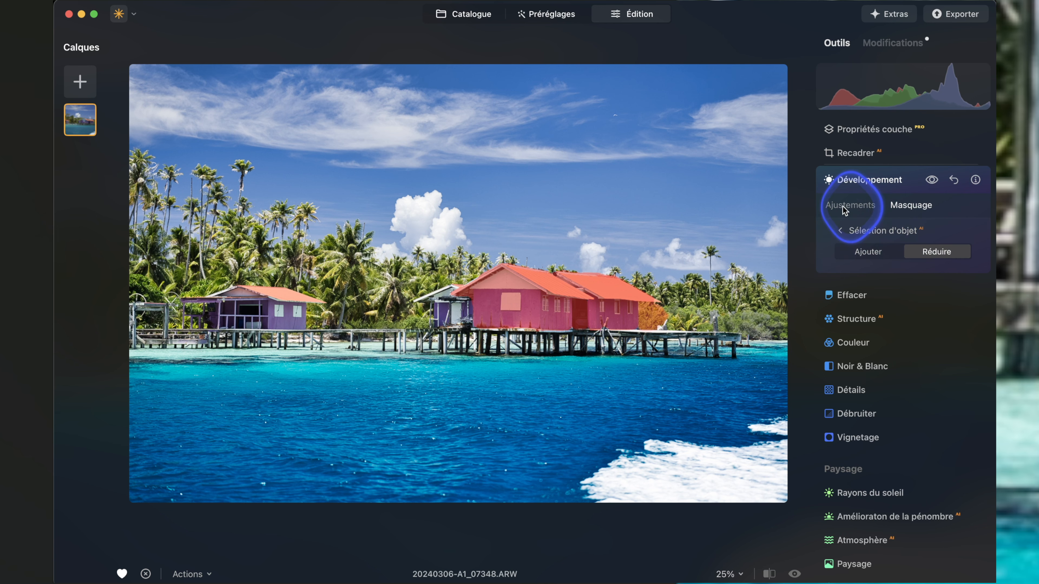
left_click(843, 210)
left_click(931, 180)
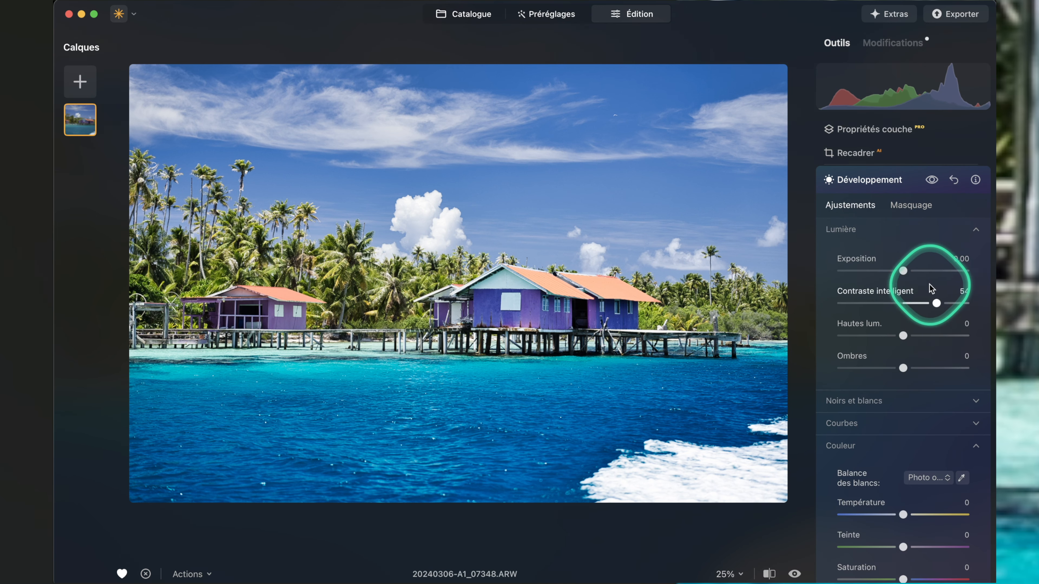
Try a small Exposition change on the masked house, then reset all Développement adjustments.
mouse_move(903, 271)
left_mouse_down()
mouse_move(882, 274)
mouse_move(897, 272)
left_mouse_up()
double_click(902, 271)
scroll(915, 282, "up", 3)
left_click(914, 274)
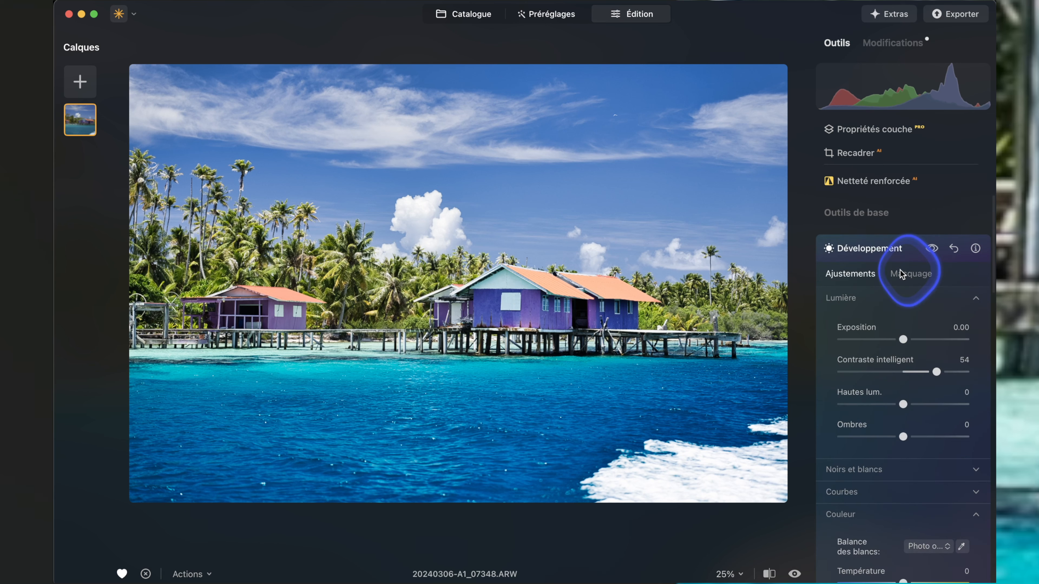
left_click(842, 303)
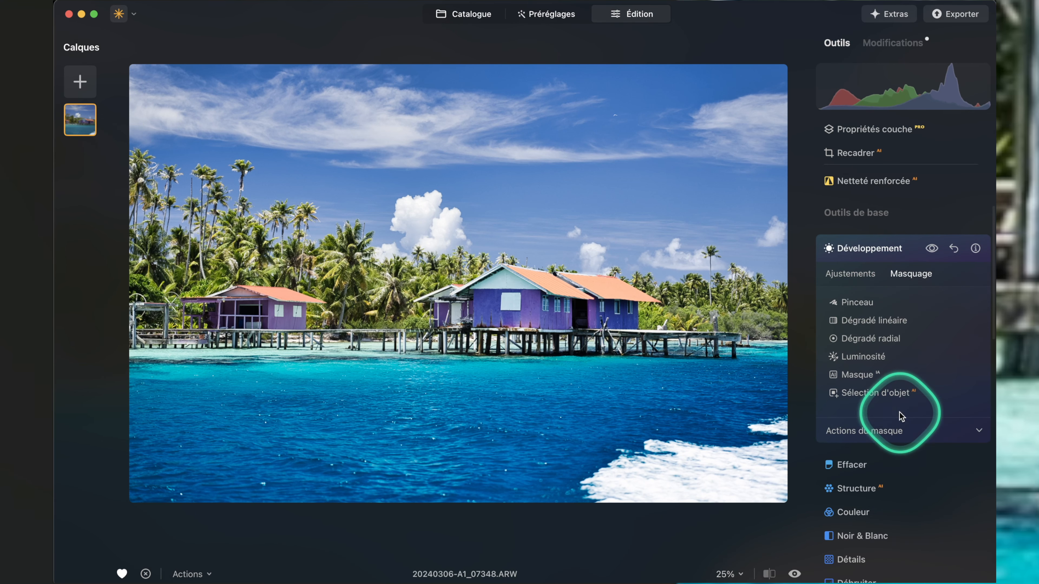
left_click(955, 248)
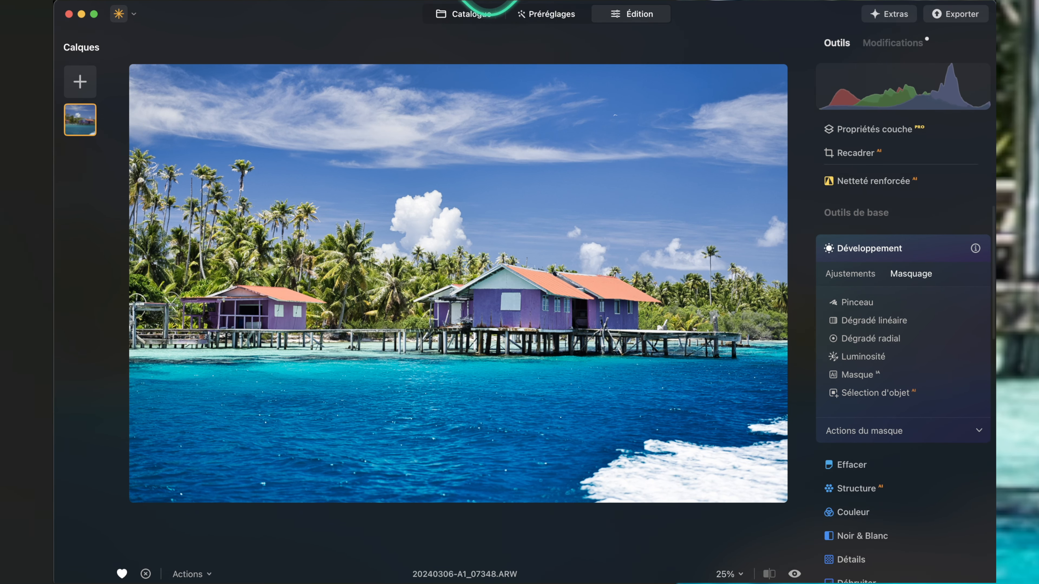
Open the street photo 20230824-A7C00737.JPG of the person with headphones and a backpack for editing.
left_click(470, 14)
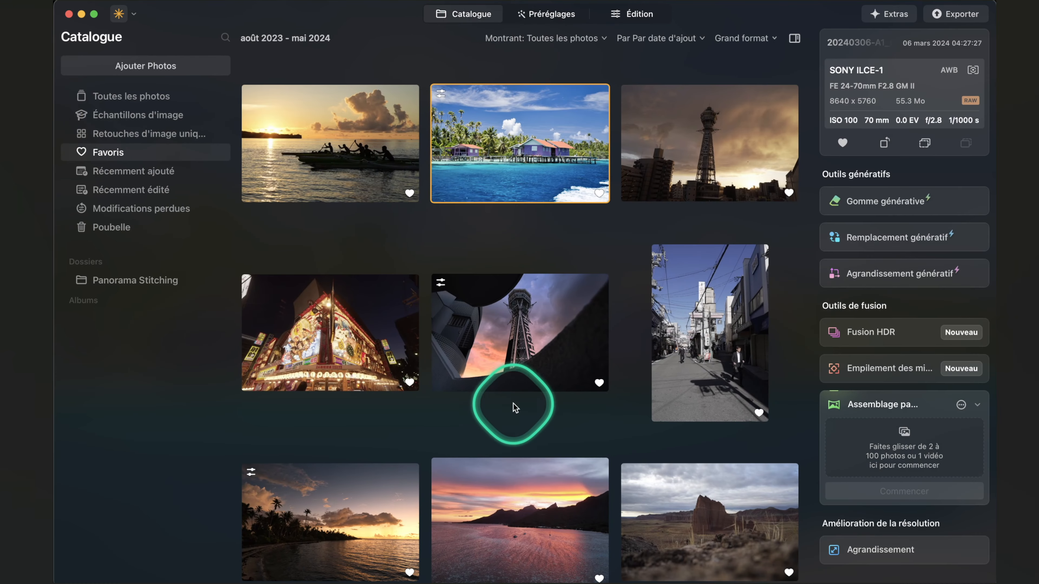
scroll(511, 403, "down", 5)
double_click(343, 510)
left_click(617, 25)
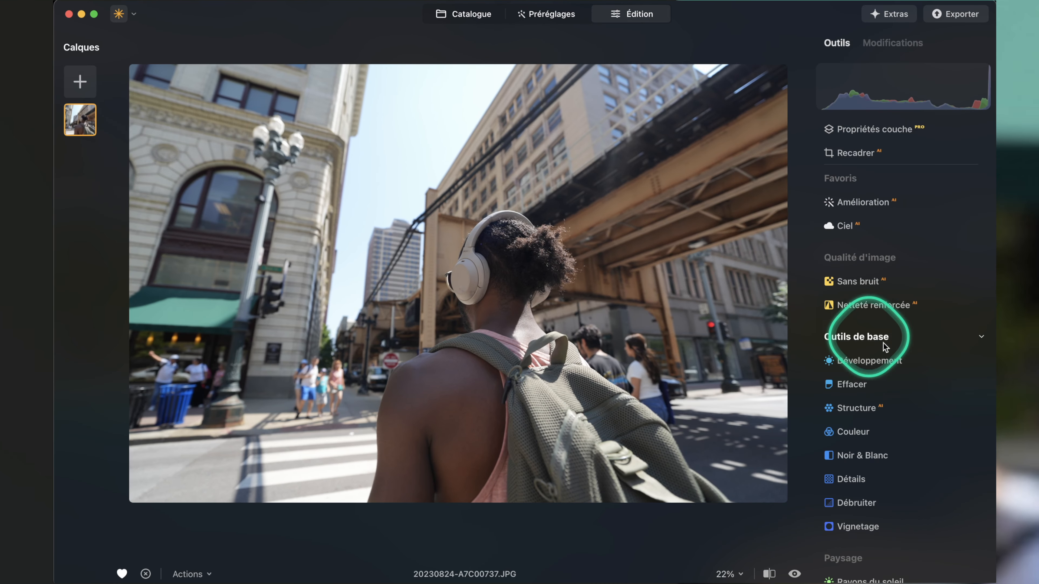
scroll(933, 368, "down", 3)
scroll(933, 368, "down", 9)
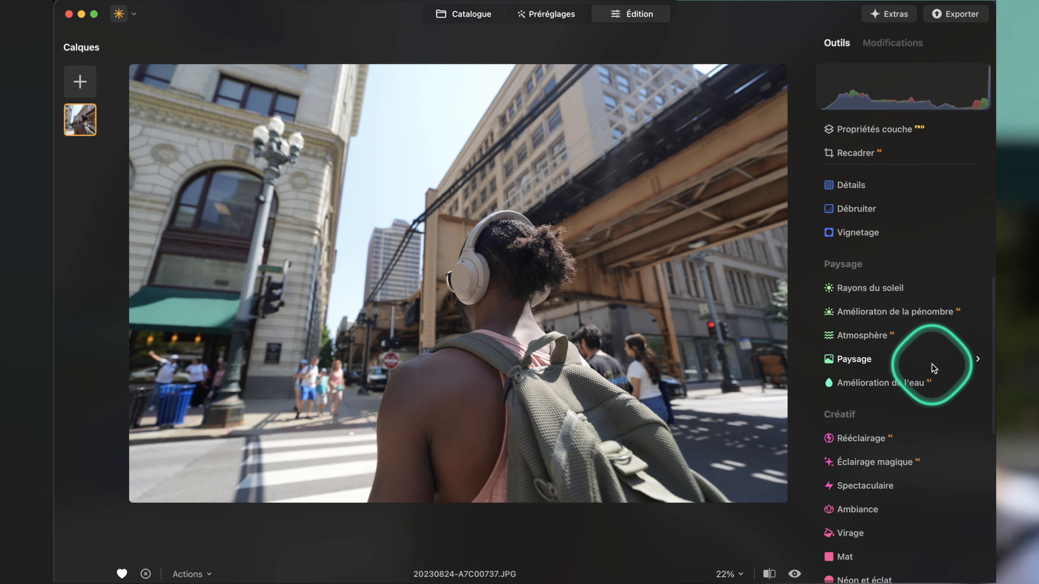
scroll(933, 364, "up", 12)
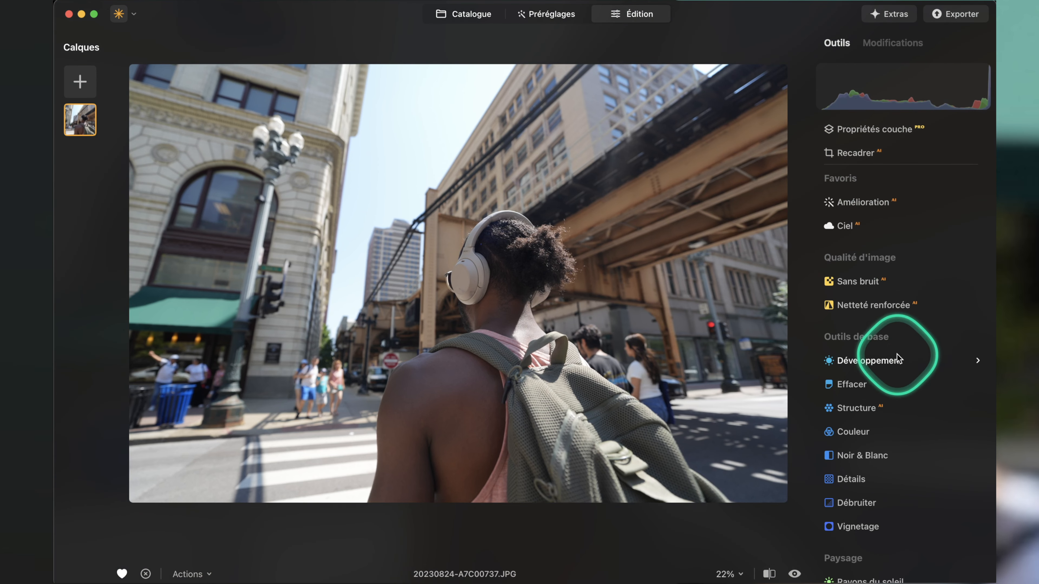
left_click(903, 368)
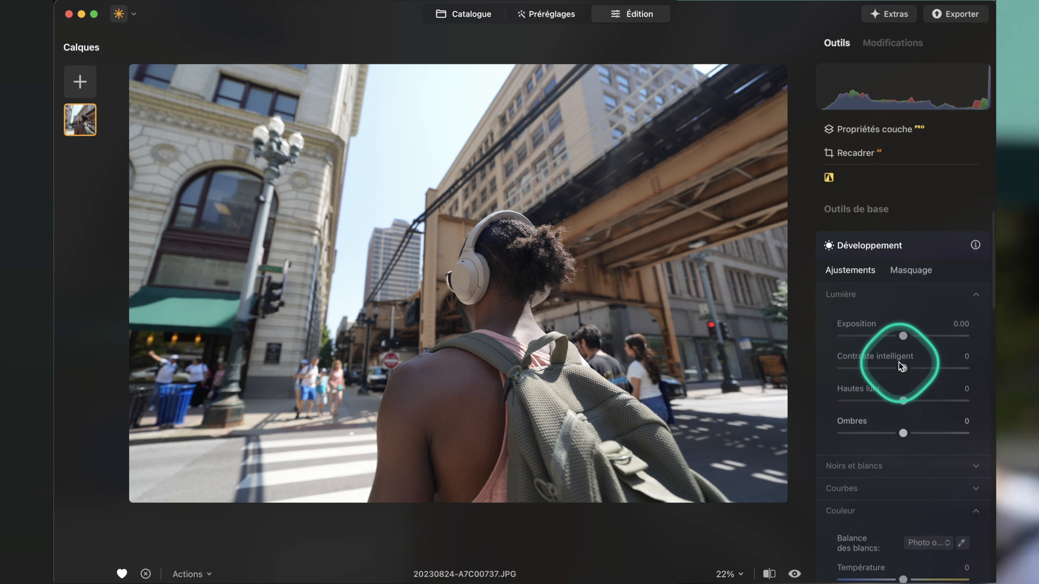
scroll(900, 229, "up", 5)
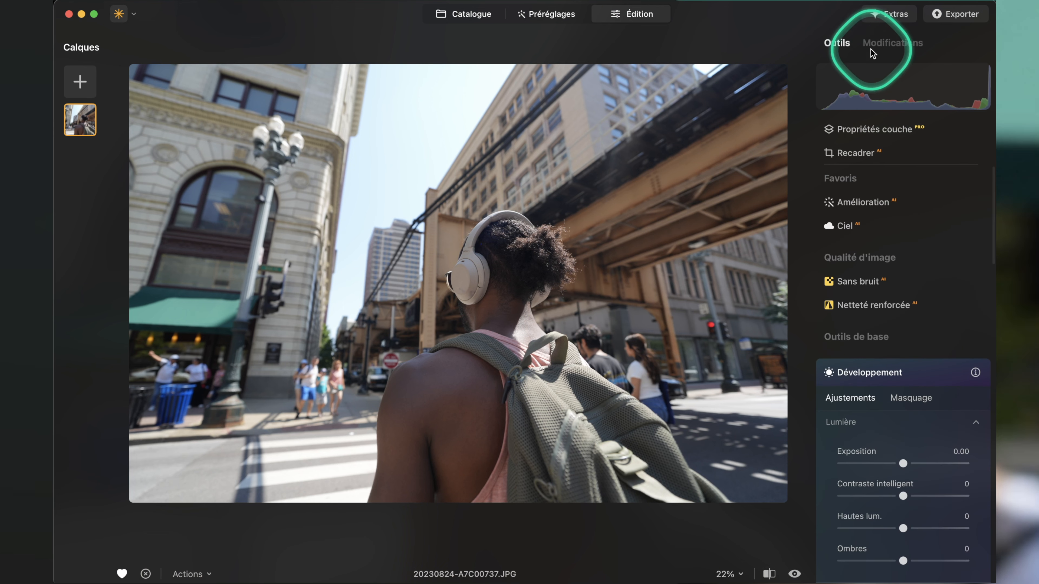
left_click(884, 45)
left_click(836, 43)
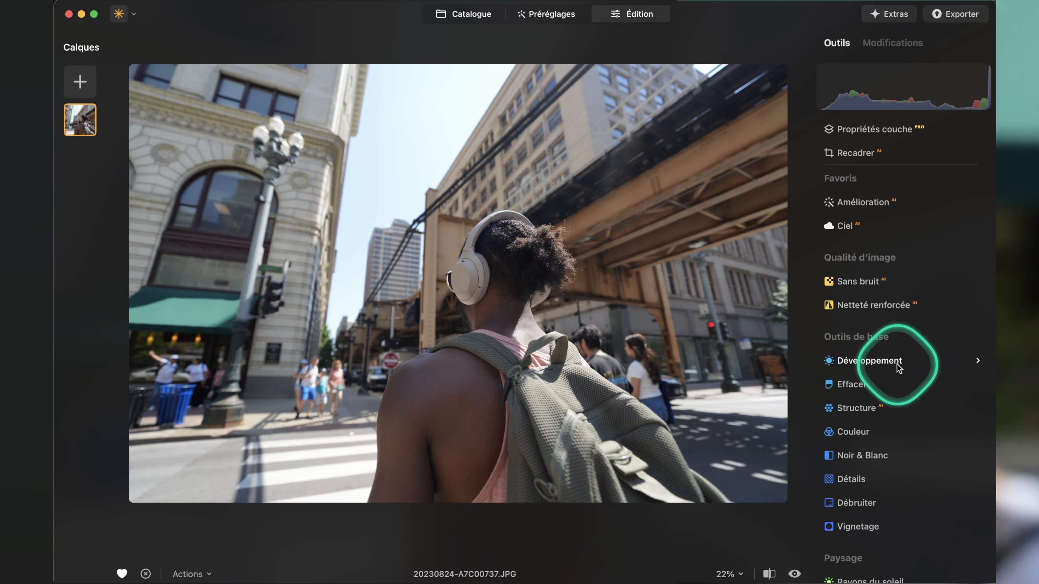
Enable Bichromie automatique and set Contraste intelligent to 51 in the street photo's Développement tool.
left_click(917, 370)
scroll(920, 381, "down", 10)
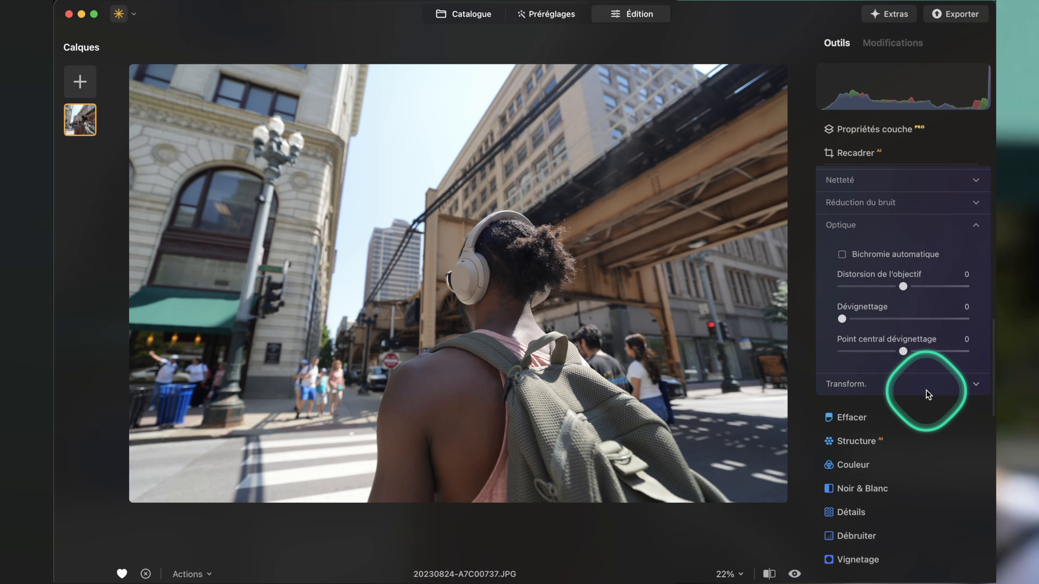
scroll(846, 405, "up", 3)
left_click(842, 346)
scroll(859, 352, "up", 5)
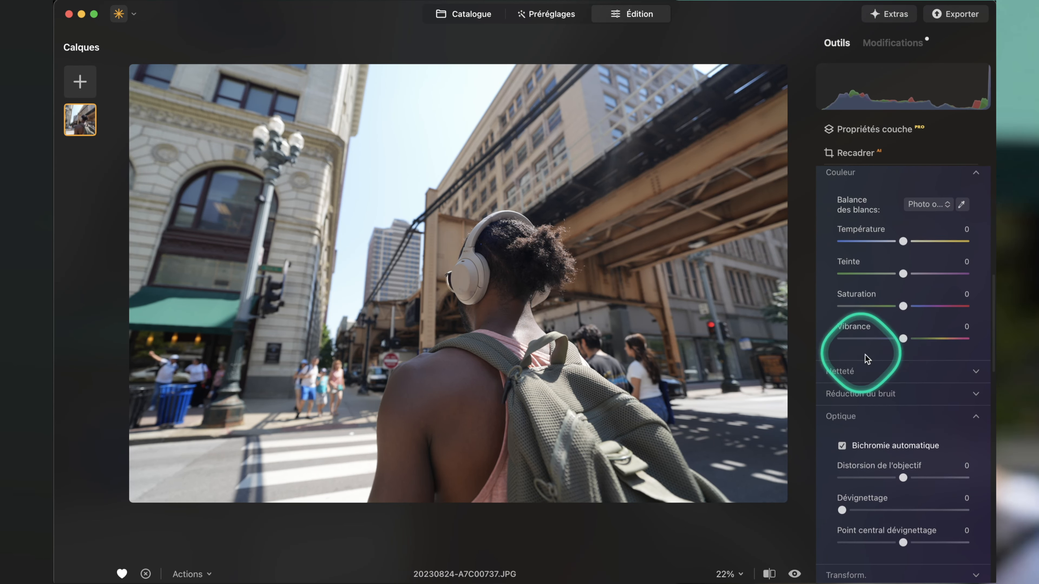
scroll(906, 423, "up", 3)
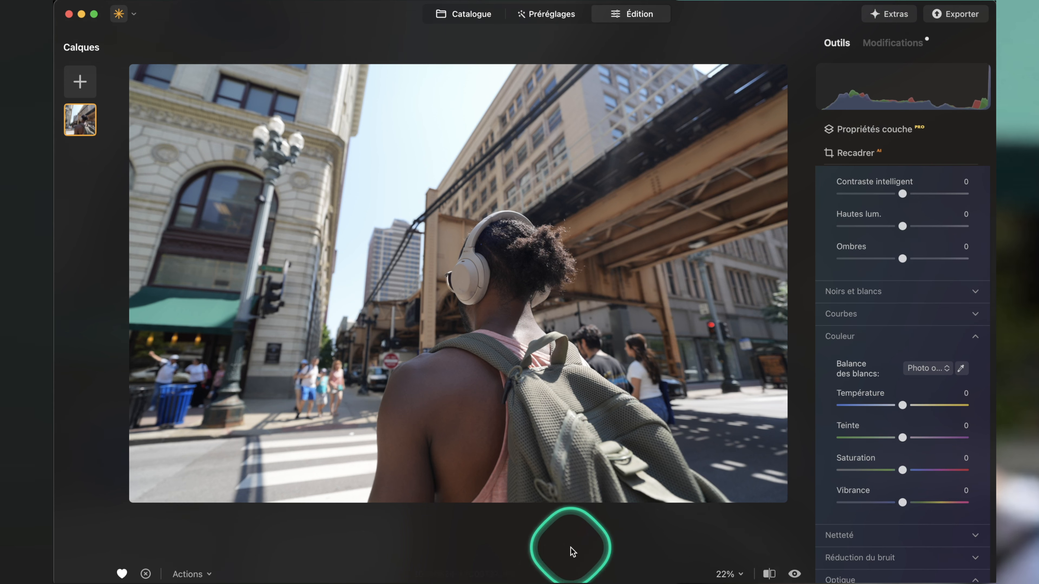
scroll(892, 440, "up", 5)
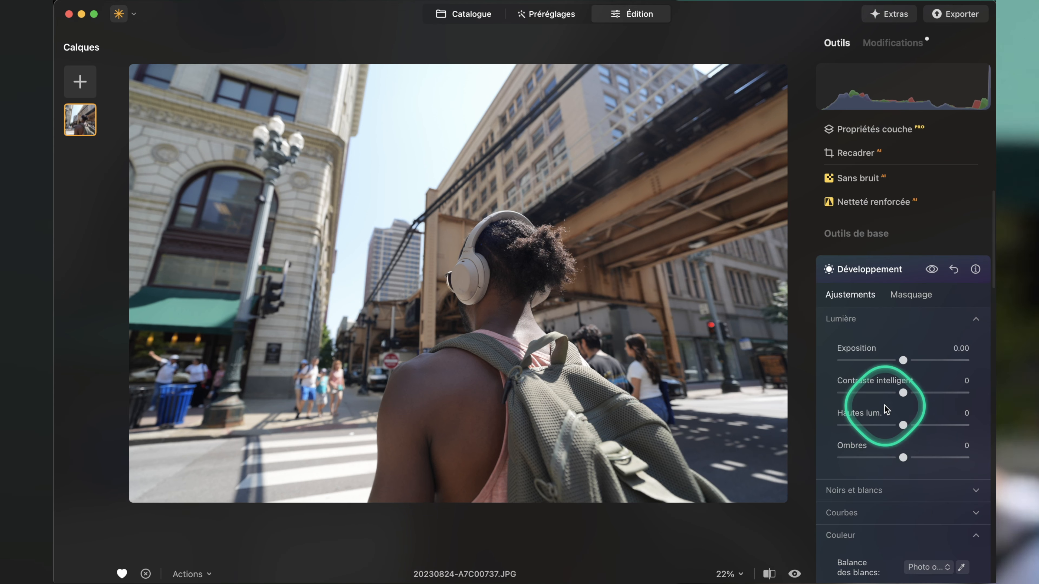
left_click_drag(906, 393, 934, 395)
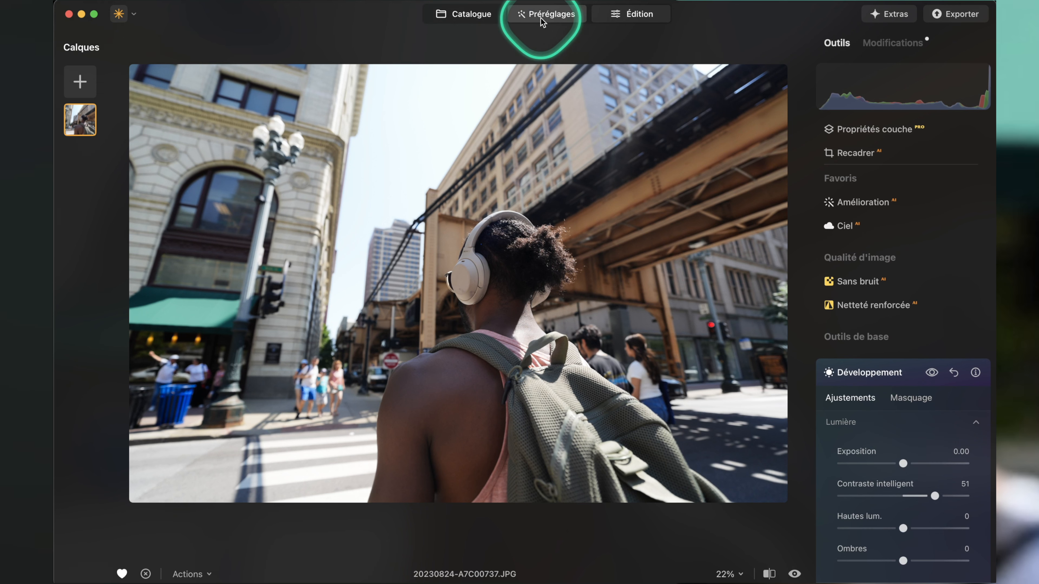
Restore the street photo to its original version.
right_click(538, 120)
left_click(189, 574)
left_click(199, 576)
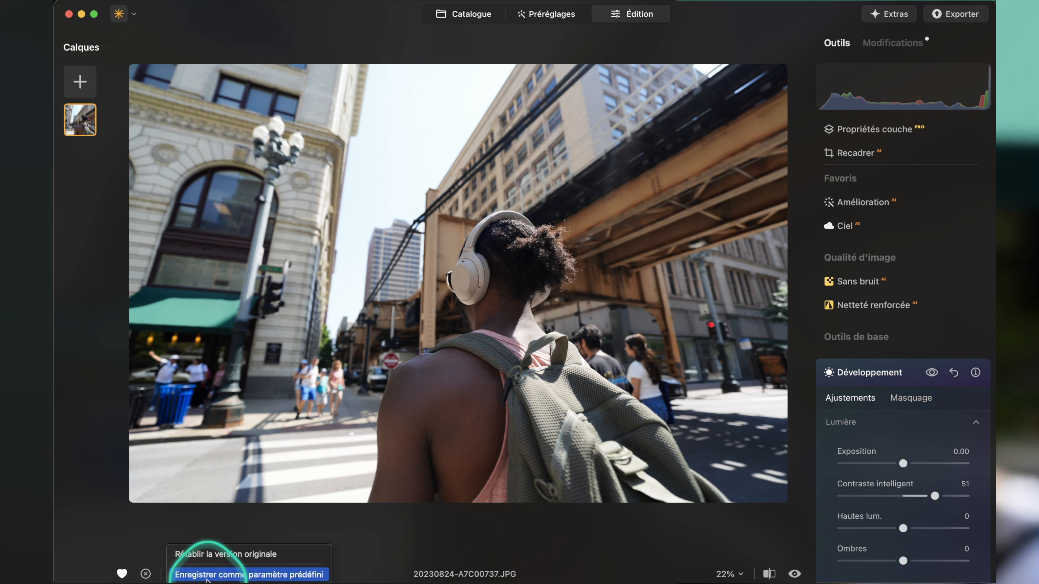
Apply the Osaka preset from the purchased Epic Travel Collection to the street photo at strength 100.
left_click(548, 14)
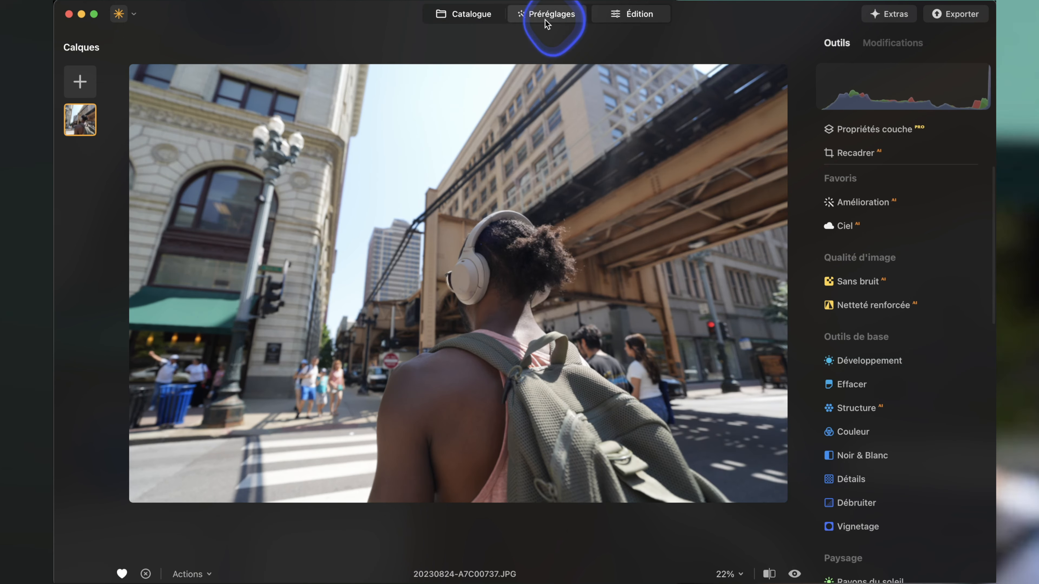
left_click(879, 187)
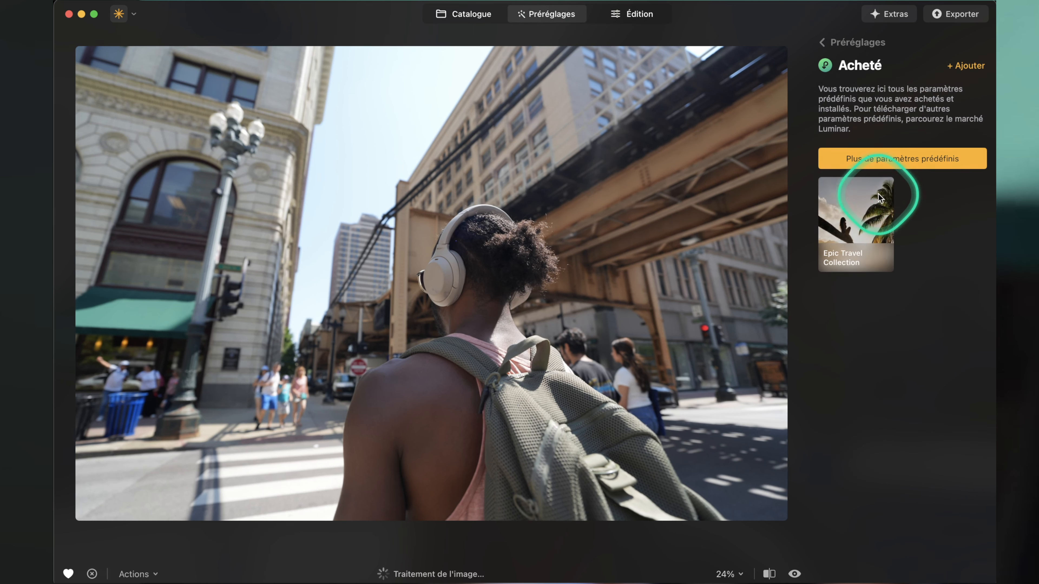
left_click(844, 215)
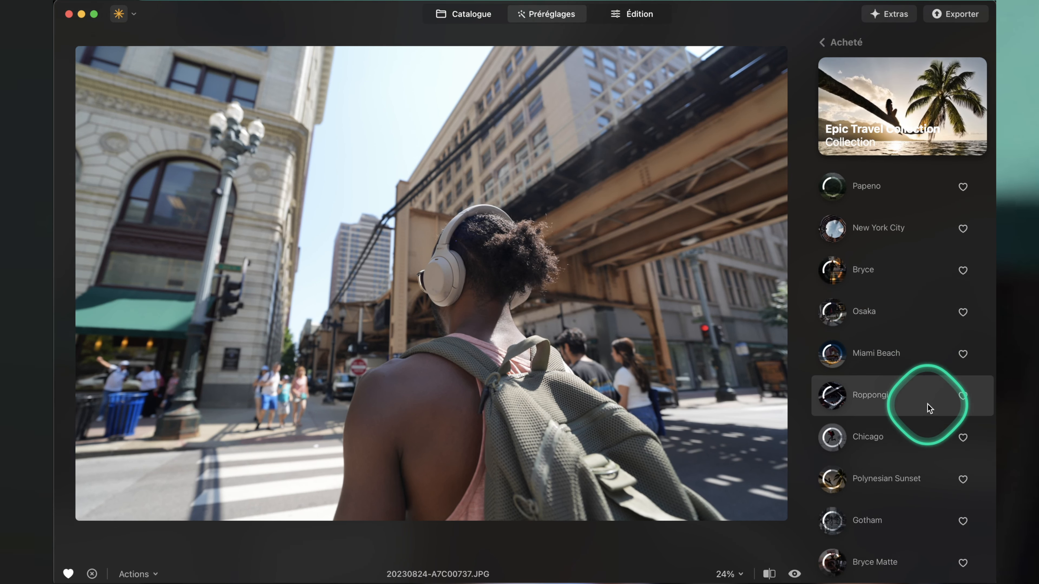
left_click(920, 319)
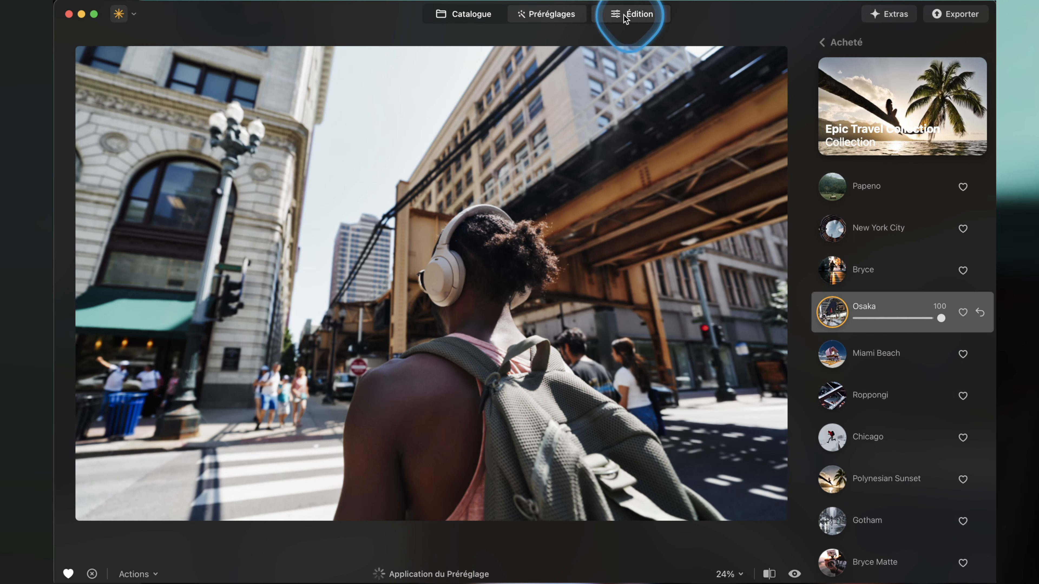
Edit the street photo with the Développement tool, setting Exposition to 0.46 and Ombres to 19.
left_click(625, 18)
scroll(918, 327, "down", 10)
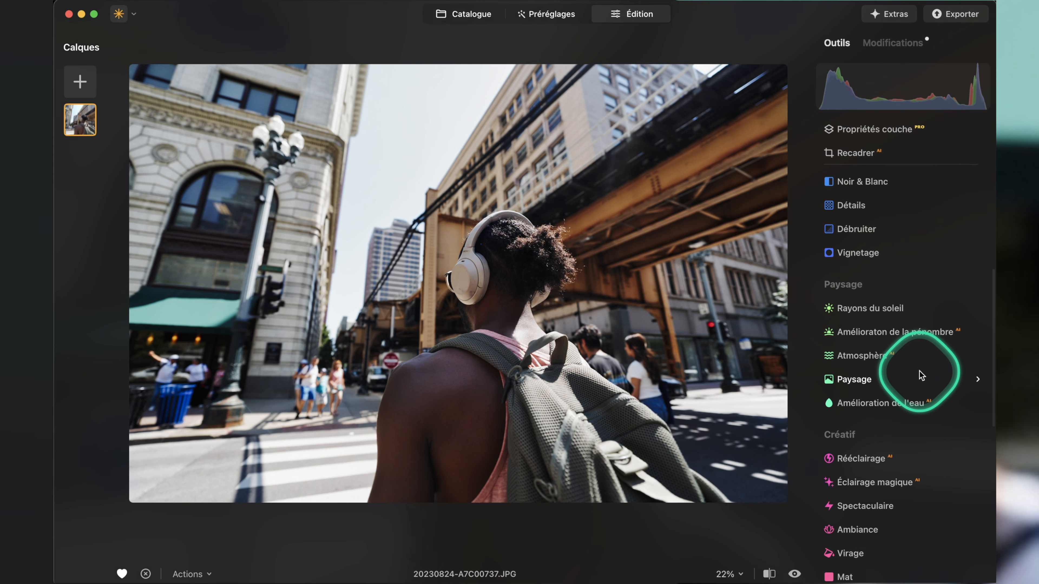
scroll(876, 353, "down", 3)
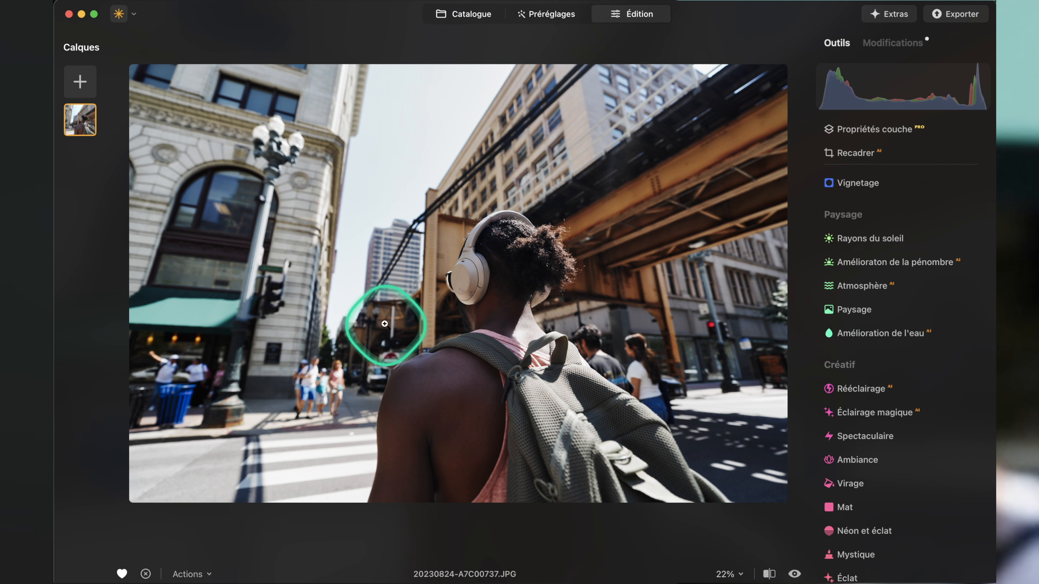
scroll(953, 355, "up", 3)
scroll(953, 355, "up", 5)
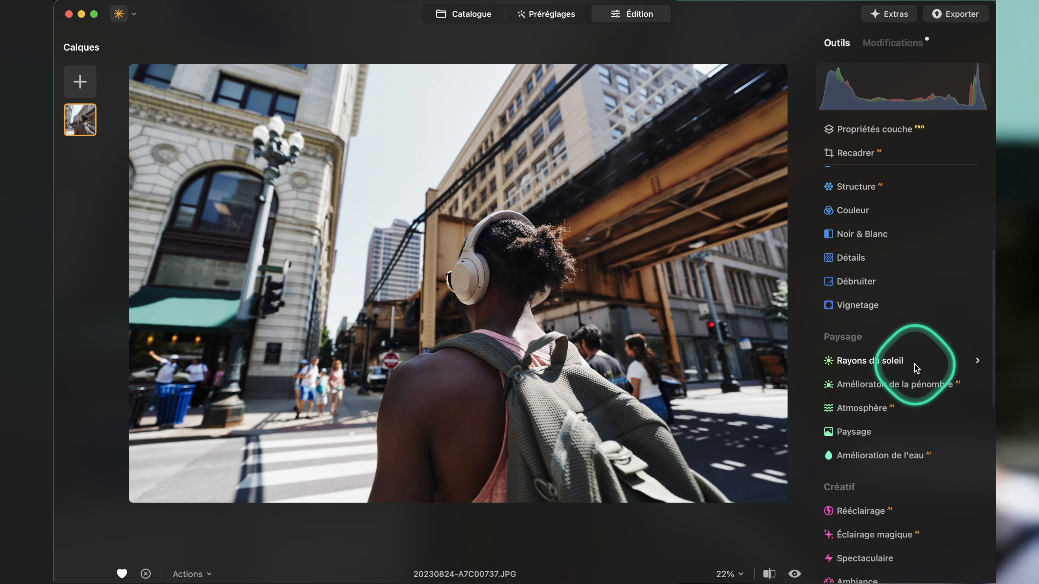
left_click(866, 226)
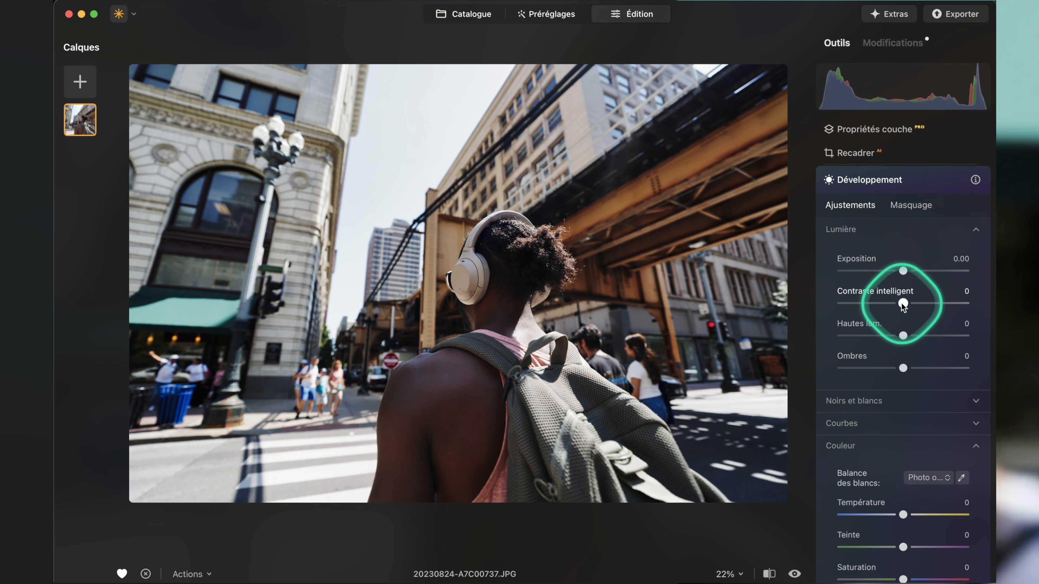
left_click_drag(903, 271, 910, 273)
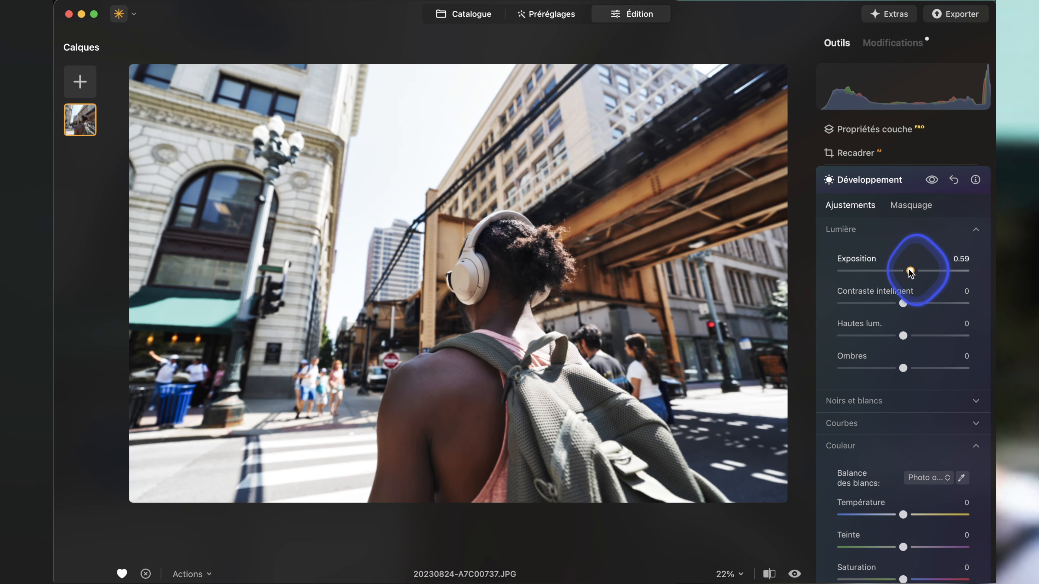
left_click_drag(906, 367, 913, 369)
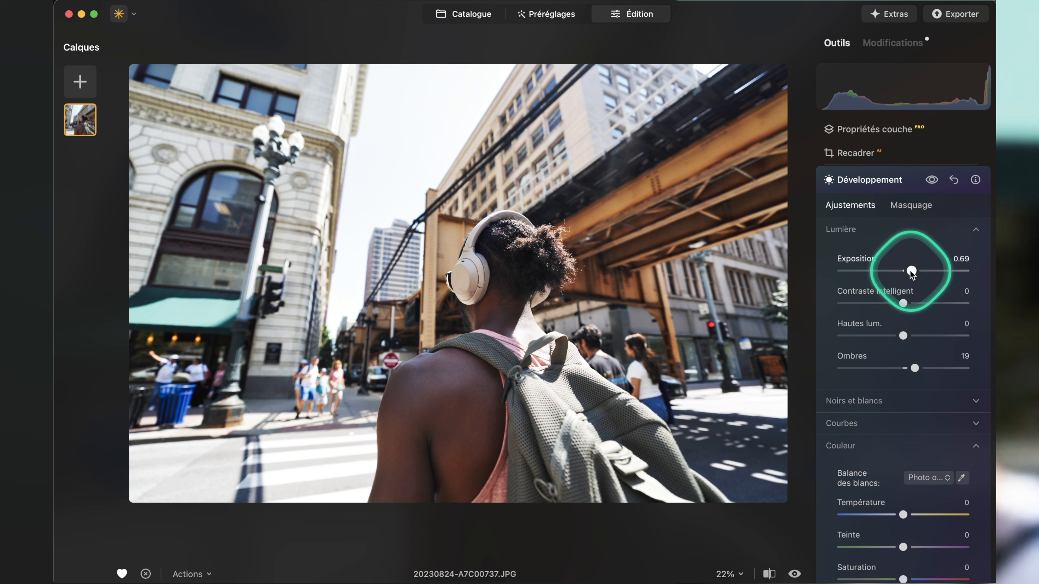
left_click_drag(909, 271, 908, 272)
Limit the Développement adjustments to the person with an AI mask of the Humain category.
left_click(911, 205)
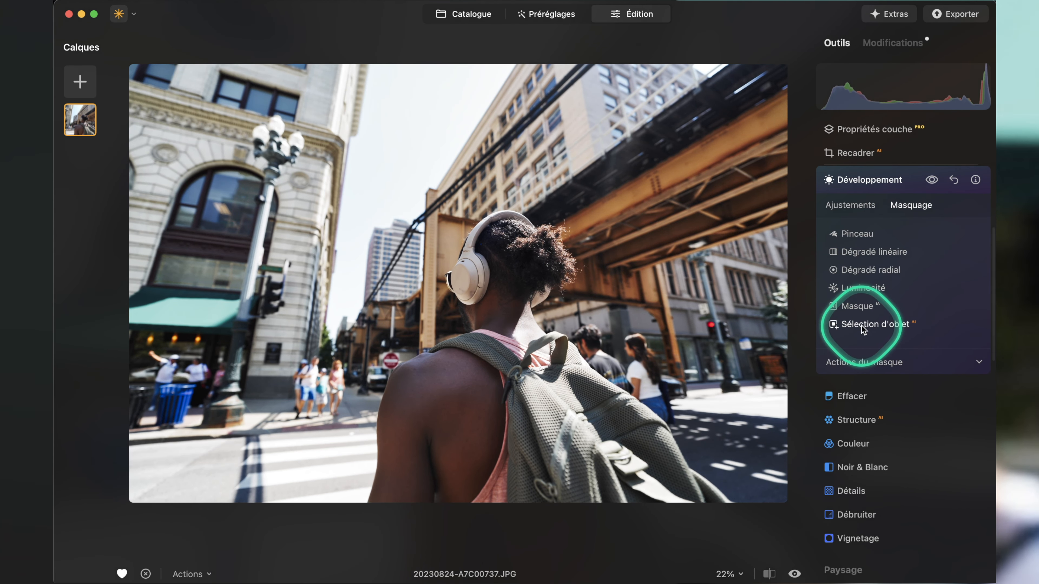
left_click(858, 307)
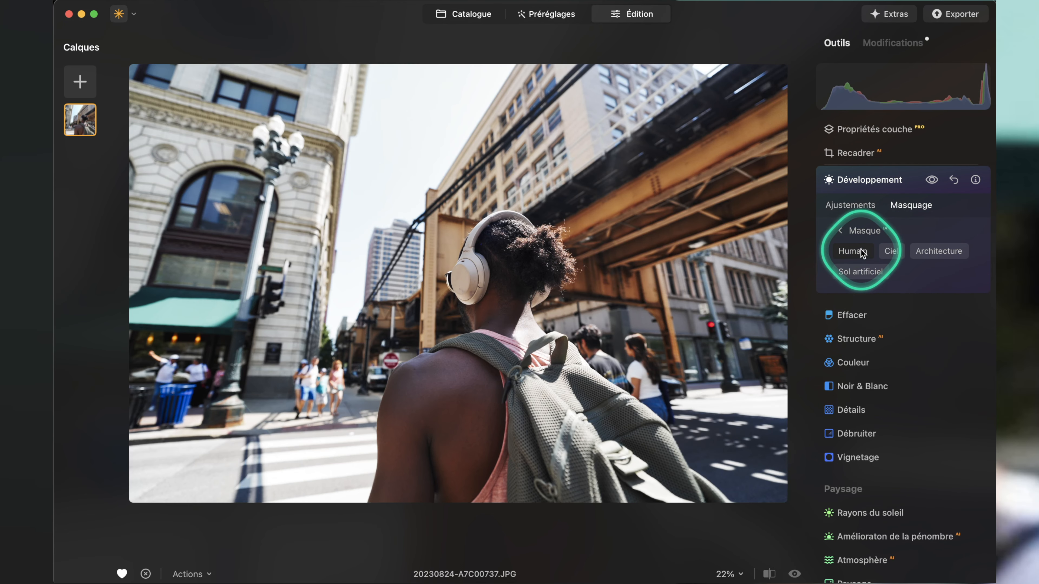
left_click(861, 251)
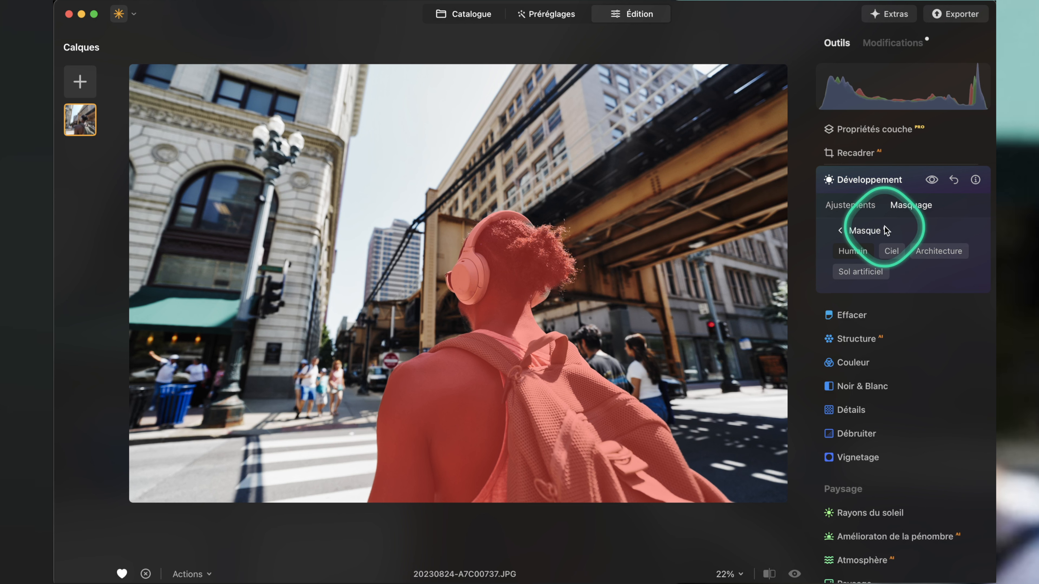
Set the masked person's Exposition to 0.01, Contraste intelligent to 29 and Ombres to 59, and compare the photo with and without the adjustments.
left_click(842, 205)
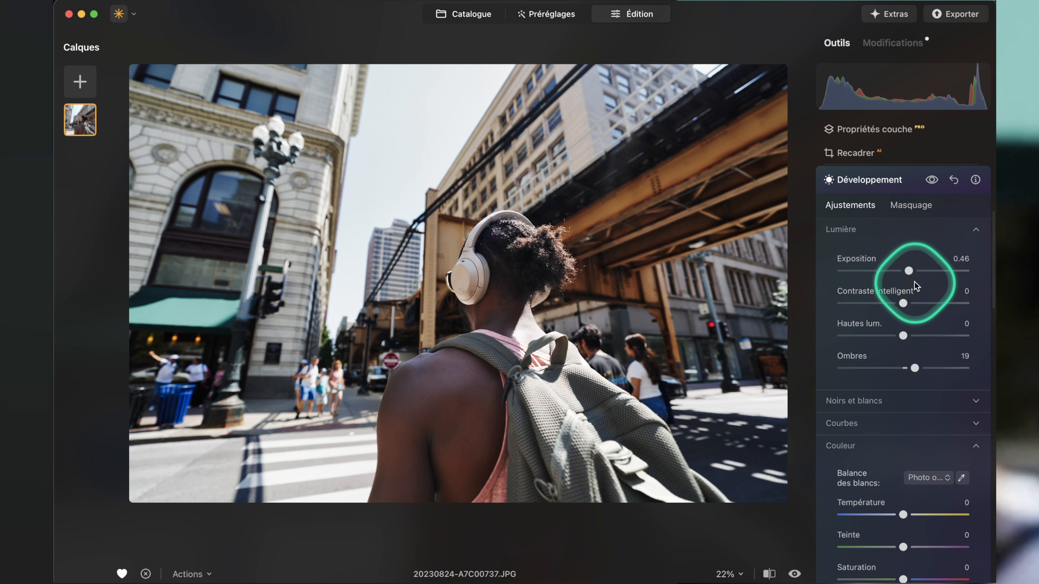
left_click_drag(908, 276, 934, 303)
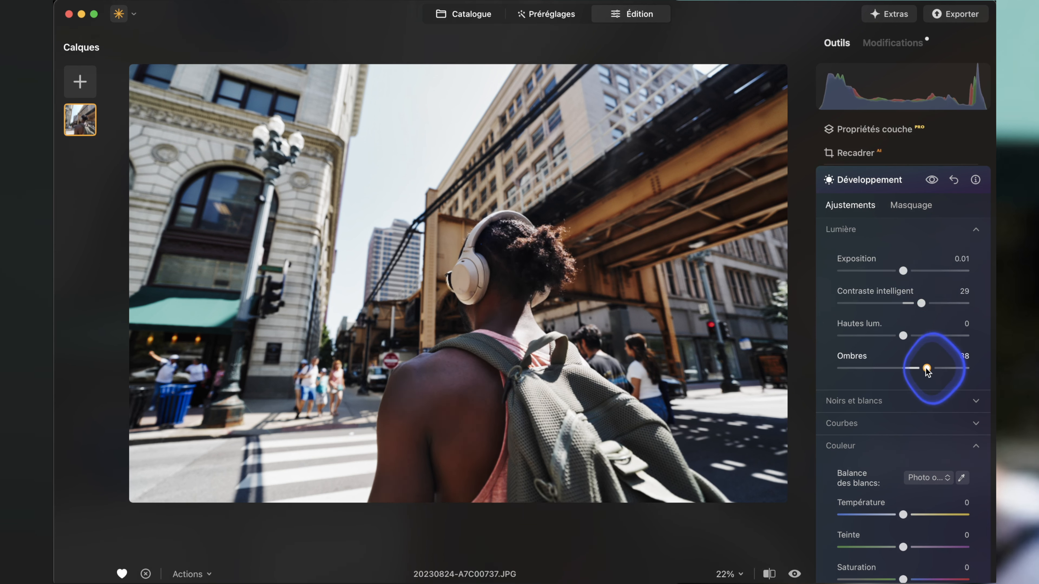
left_click(931, 180)
left_click_drag(925, 368, 940, 368)
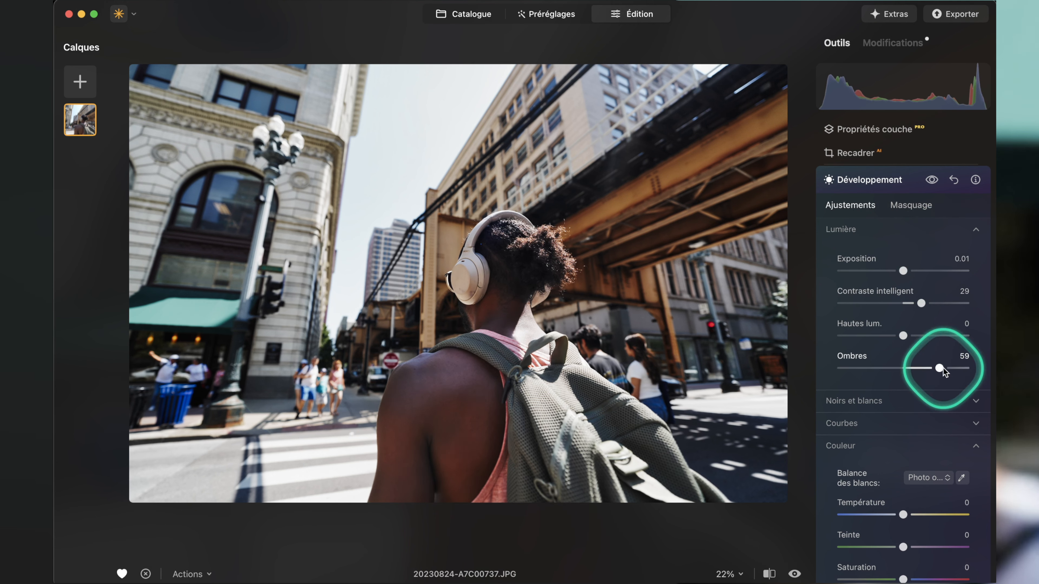
left_click(932, 180)
left_click(933, 181)
left_click(933, 181)
left_click(933, 181)
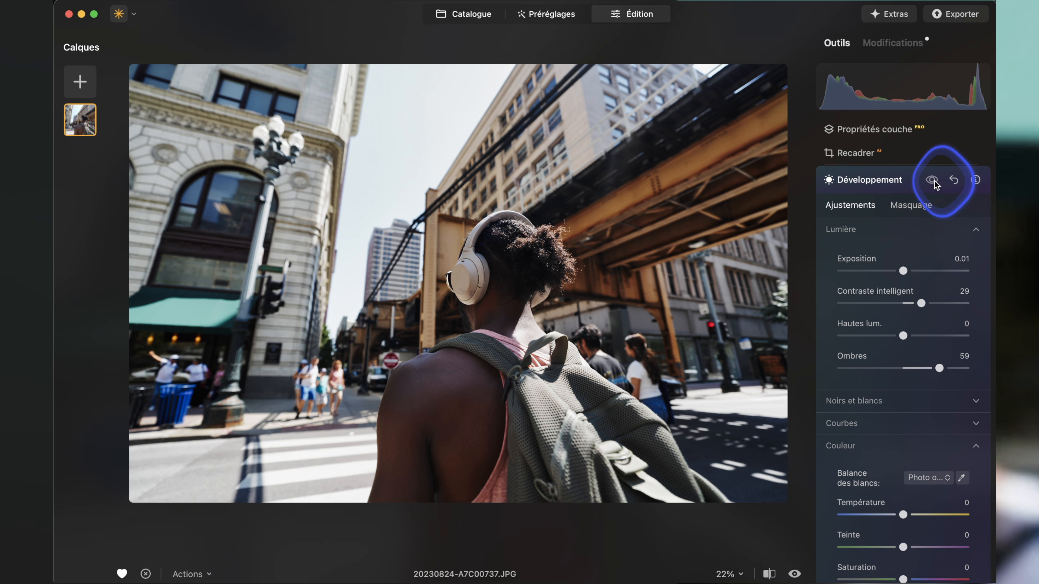
left_click(921, 304)
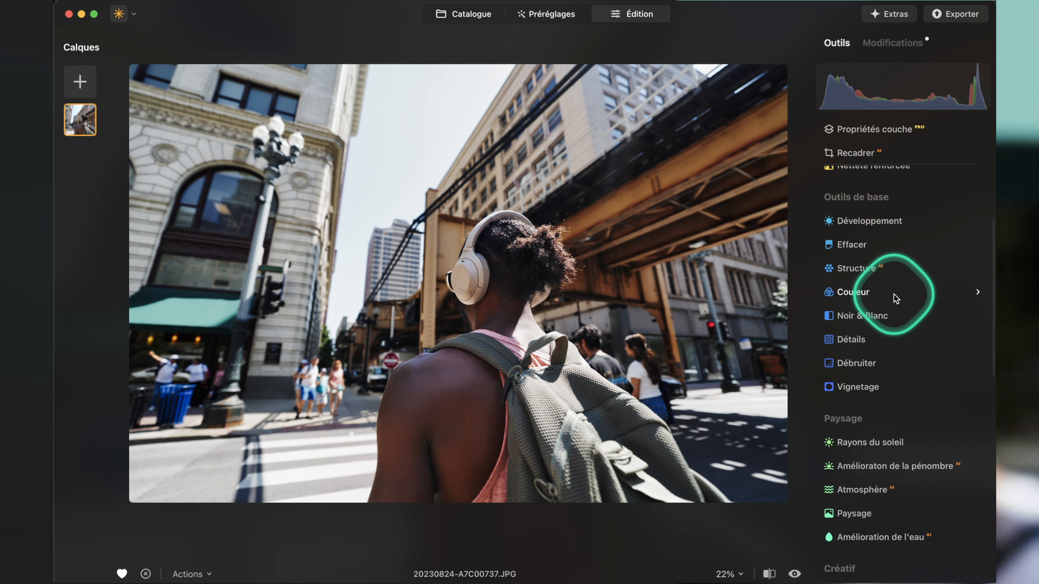
scroll(894, 295, "up", 3)
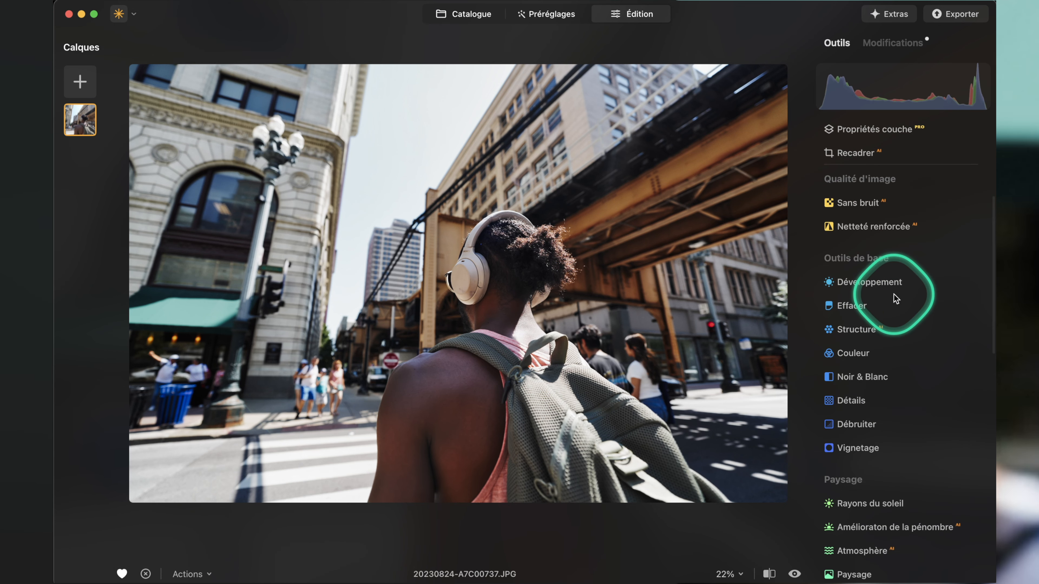
Lower the Vignetage Quantité to darken the edges of the street photo.
scroll(896, 298, "down", 2)
left_click(842, 399)
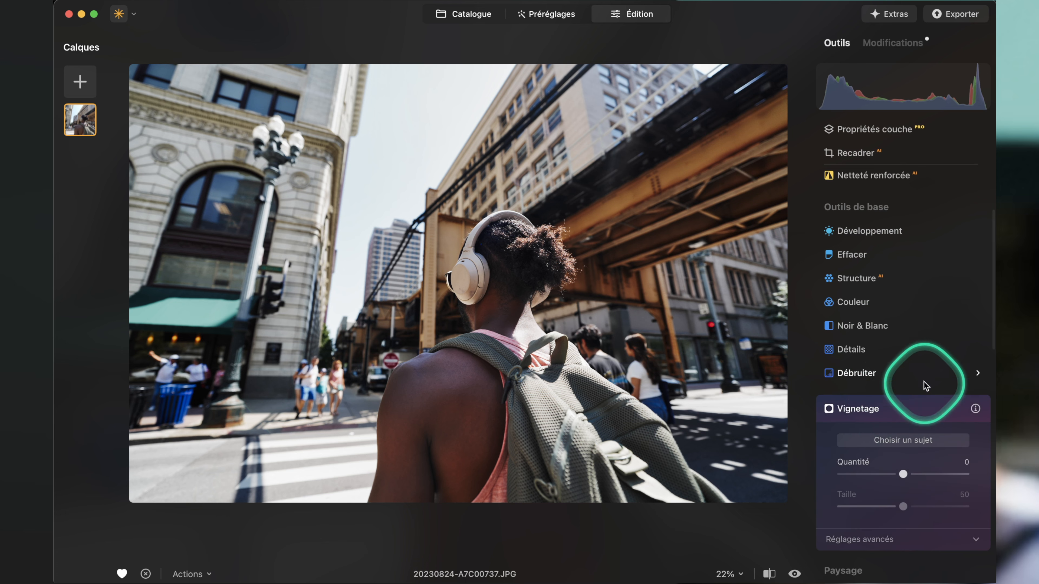
left_click_drag(903, 363, 873, 366)
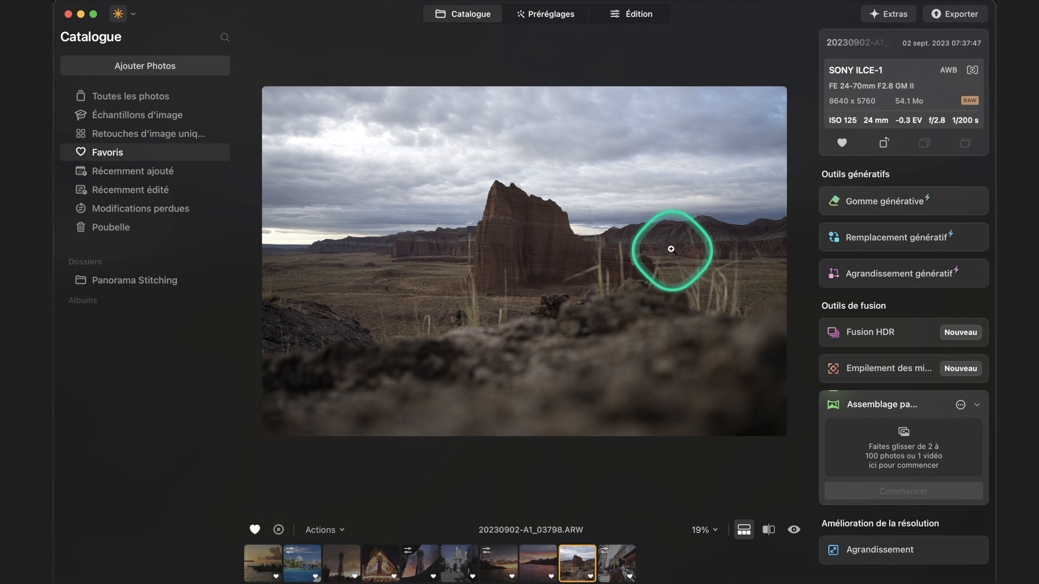
Edit the desert rock photo 20230902-A1_03798.ARW in Développement, setting Exposition to 0.45 and Contraste intelligent to 47.
left_click(618, 19)
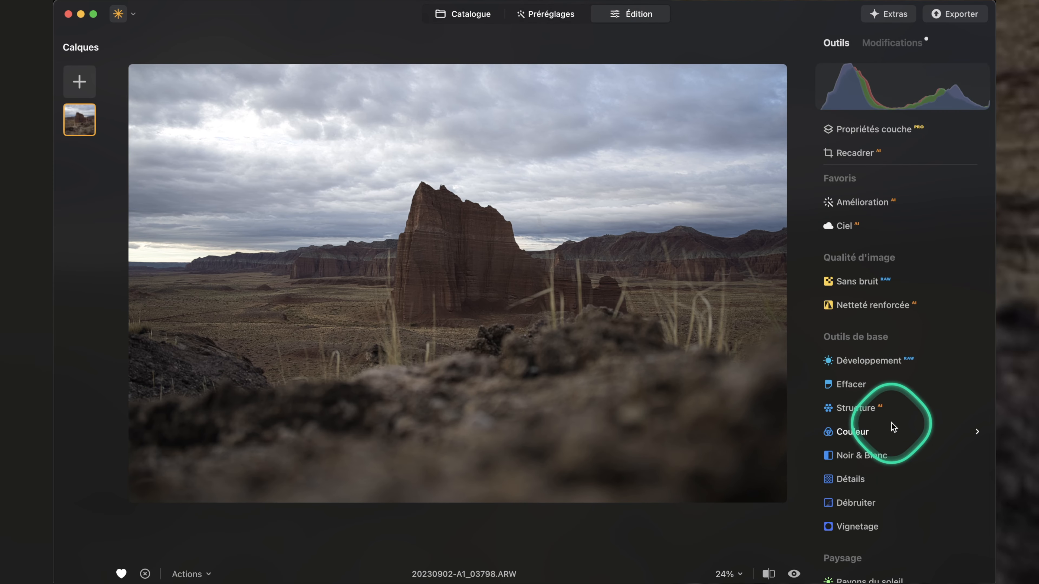
scroll(893, 427, "down", 3)
left_click(879, 309)
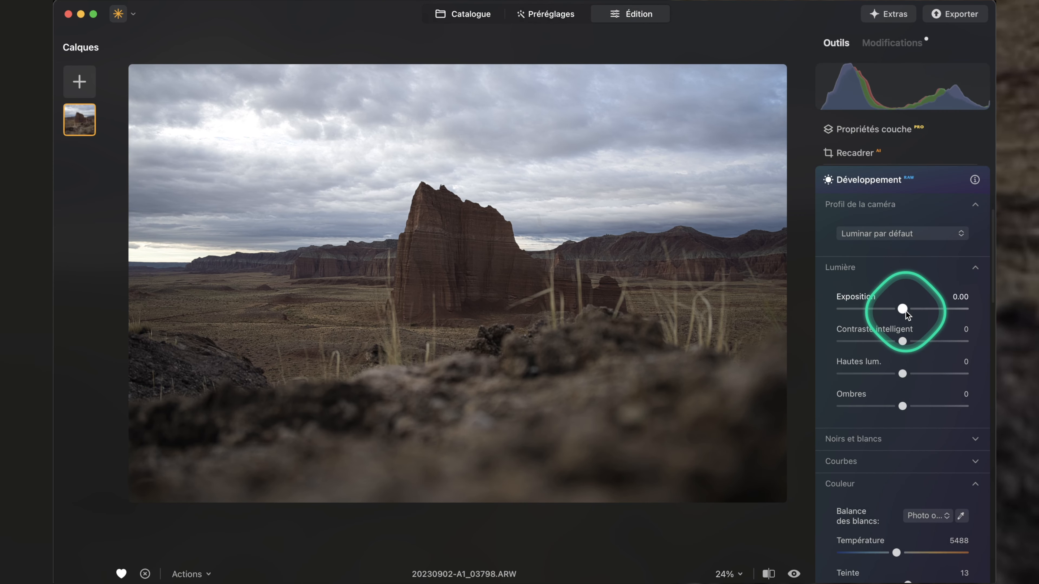
left_click_drag(906, 311, 912, 312)
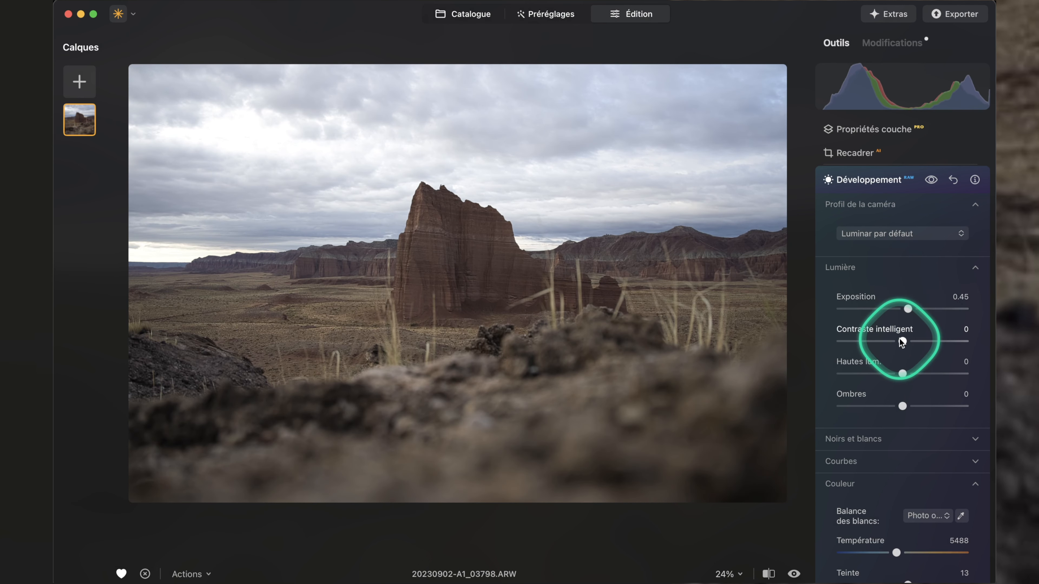
mouse_move(942, 343)
left_mouse_down()
mouse_move(918, 346)
mouse_move(930, 347)
left_mouse_up()
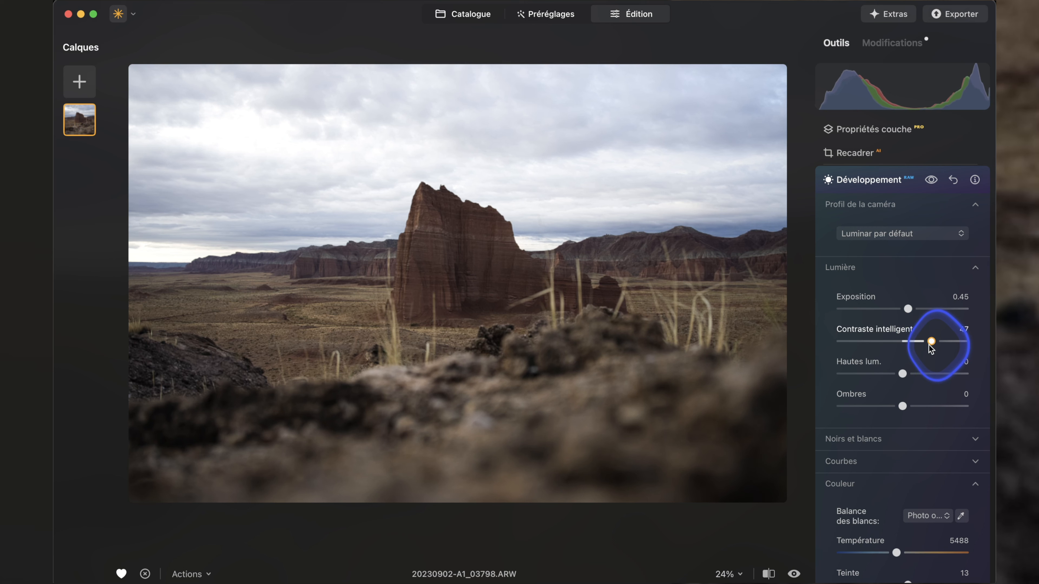
left_click(898, 183)
Try the twilight enhancement with the Mauve preset at Quantité 68 on the desert rock photo.
scroll(896, 246, "up", 3)
scroll(895, 253, "down", 5)
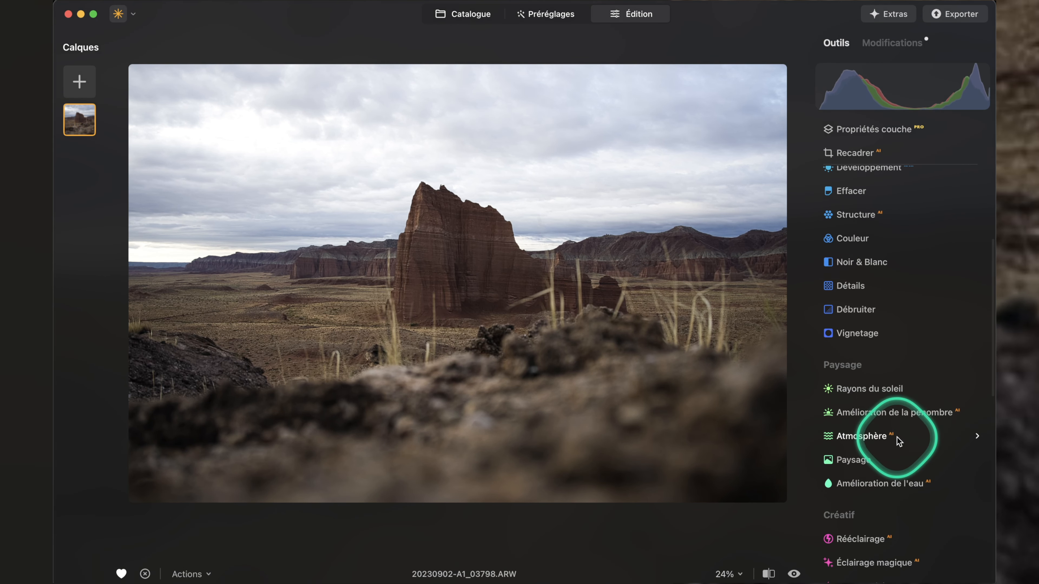
left_click(893, 416)
left_click_drag(911, 283, 875, 285)
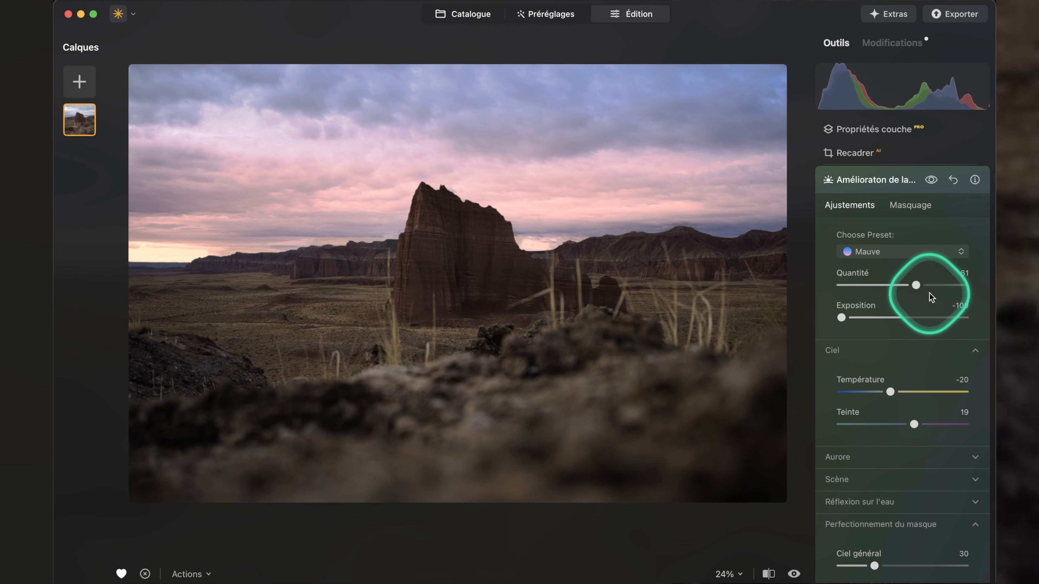
mouse_move(919, 285)
left_mouse_down()
mouse_move(884, 287)
mouse_move(929, 287)
left_mouse_up()
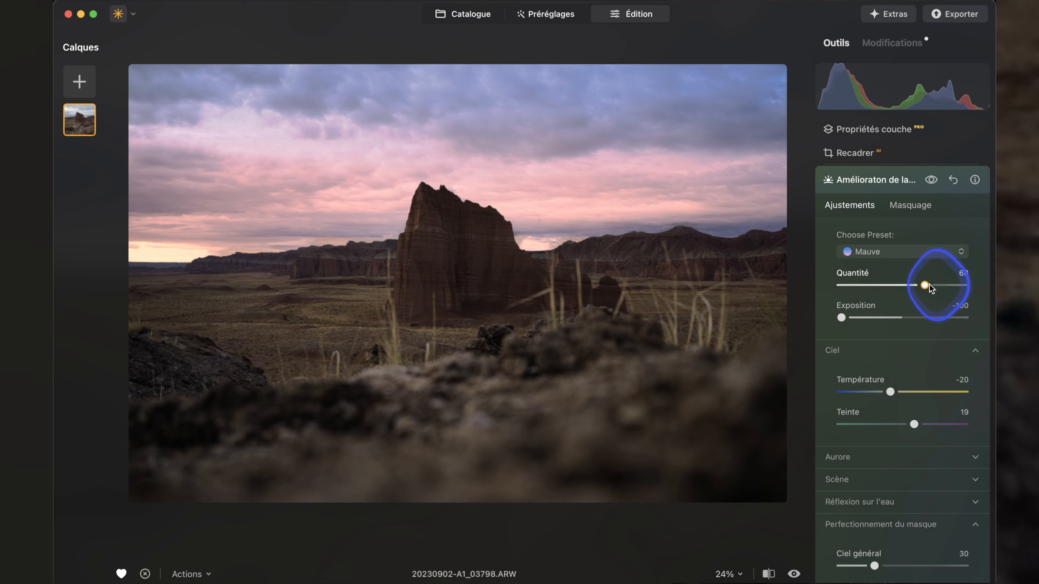
scroll(969, 406, "down", 3)
scroll(969, 413, "up", 4)
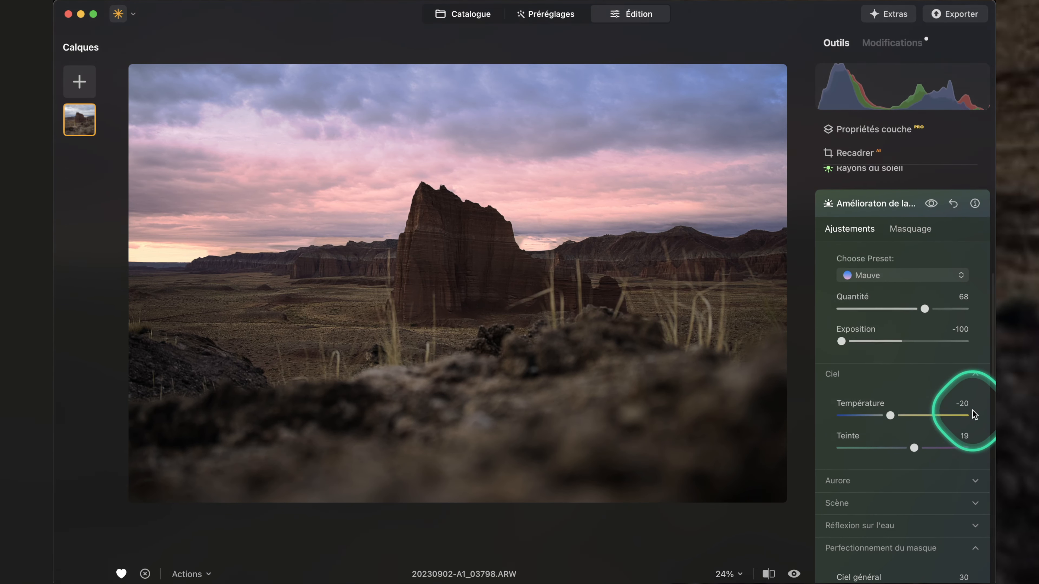
Reset the twilight enhancement's Quantité to 0 and close the tool.
double_click(924, 304)
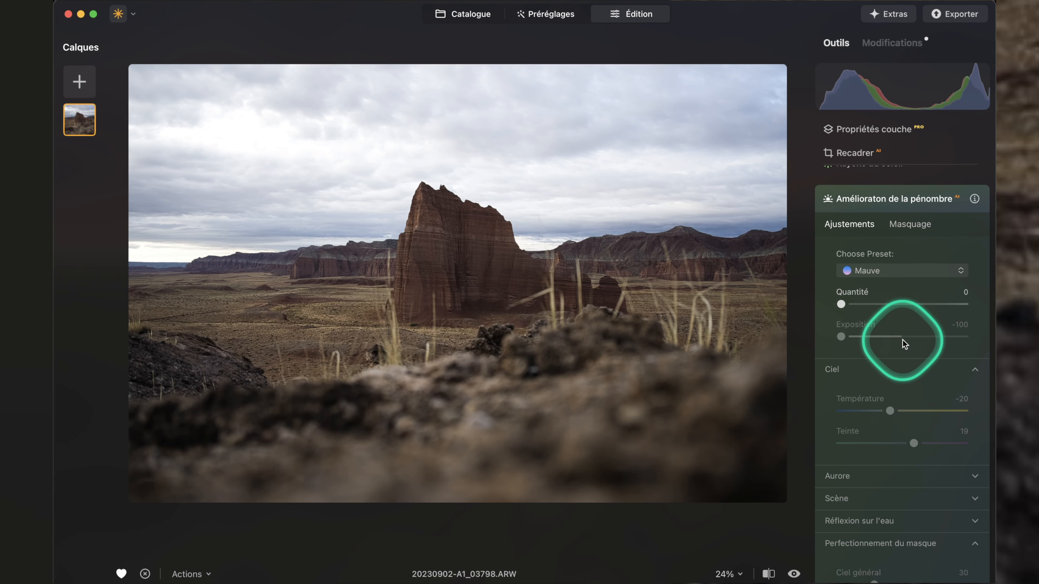
left_click(907, 200)
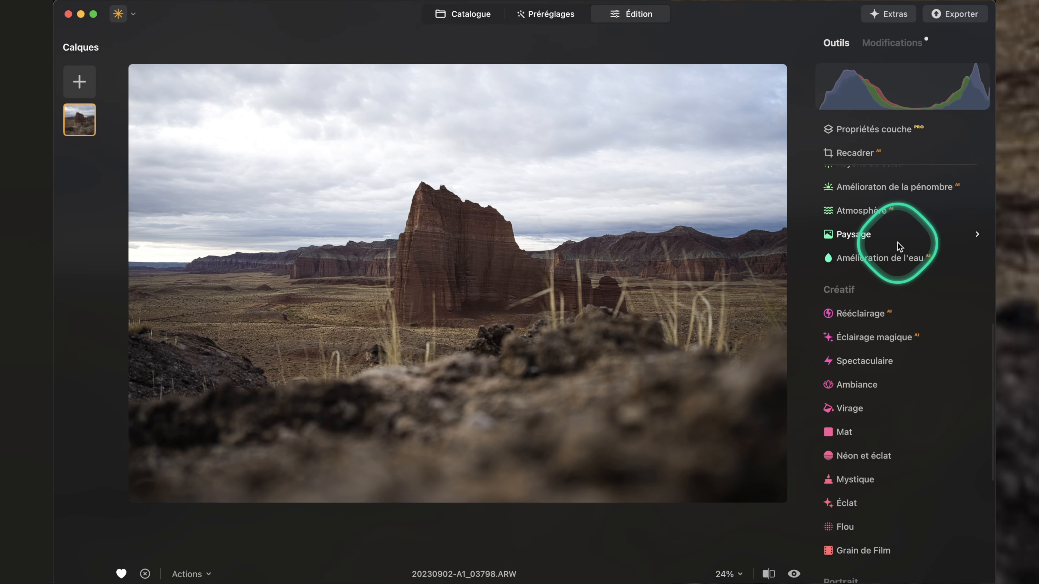
scroll(898, 238, "up", 2)
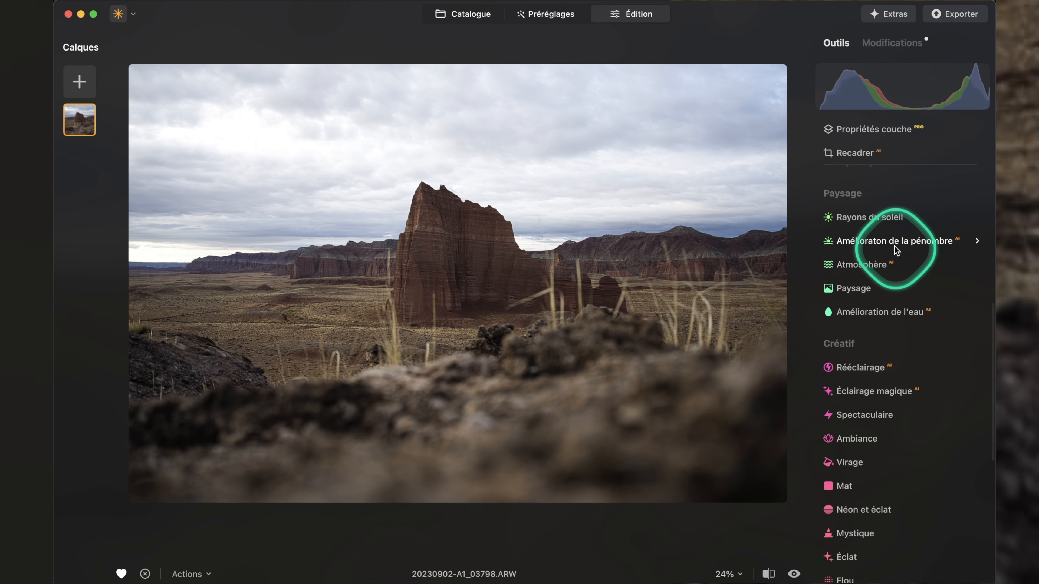
scroll(892, 242, "up", 1)
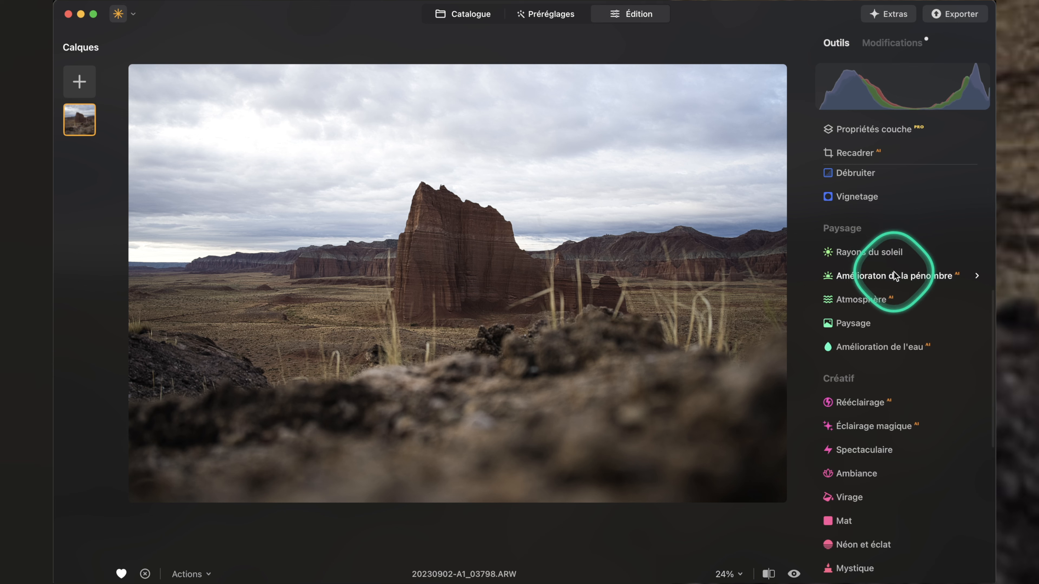
Reapply the Mauve twilight enhancement to the desert rock photo at Quantité 56.
left_click(888, 266)
left_click(910, 204)
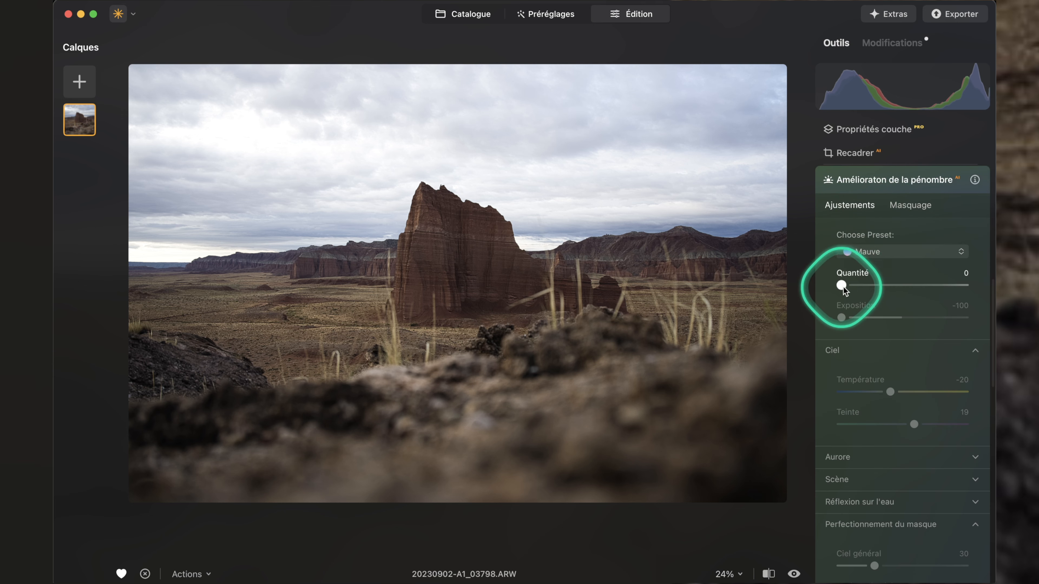
left_click_drag(842, 287, 895, 287)
Restrict the twilight enhancement to the bright sky tones with a Luminosité mask and compare the photo with and without it.
left_click(911, 204)
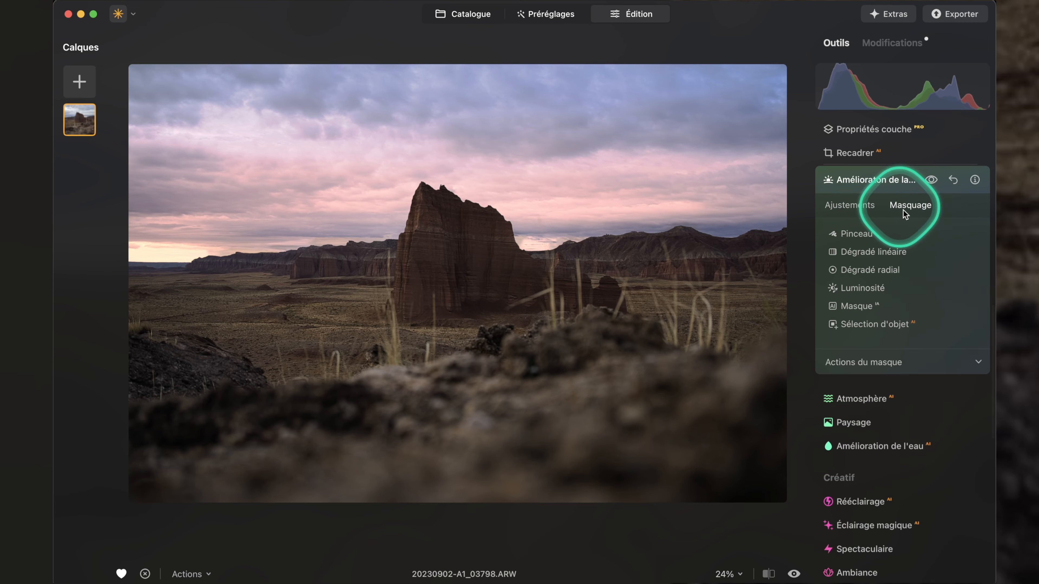
left_click(869, 288)
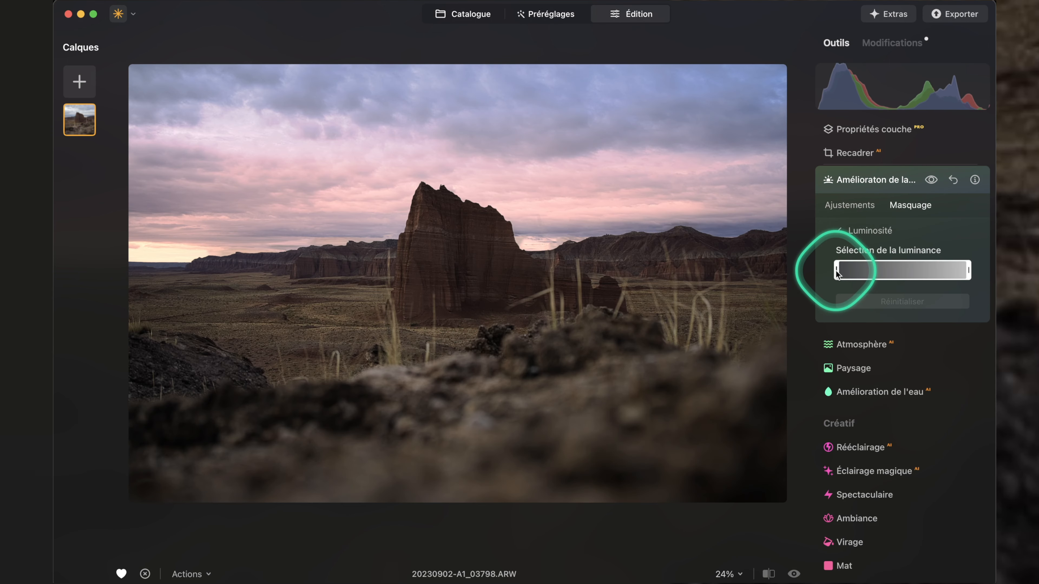
left_click_drag(856, 272, 912, 274)
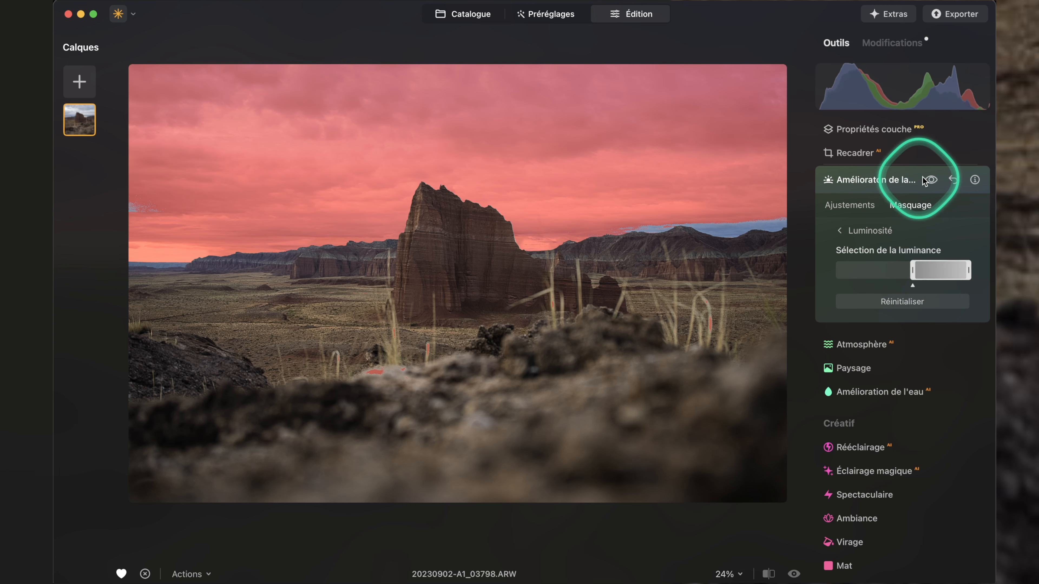
left_click(859, 205)
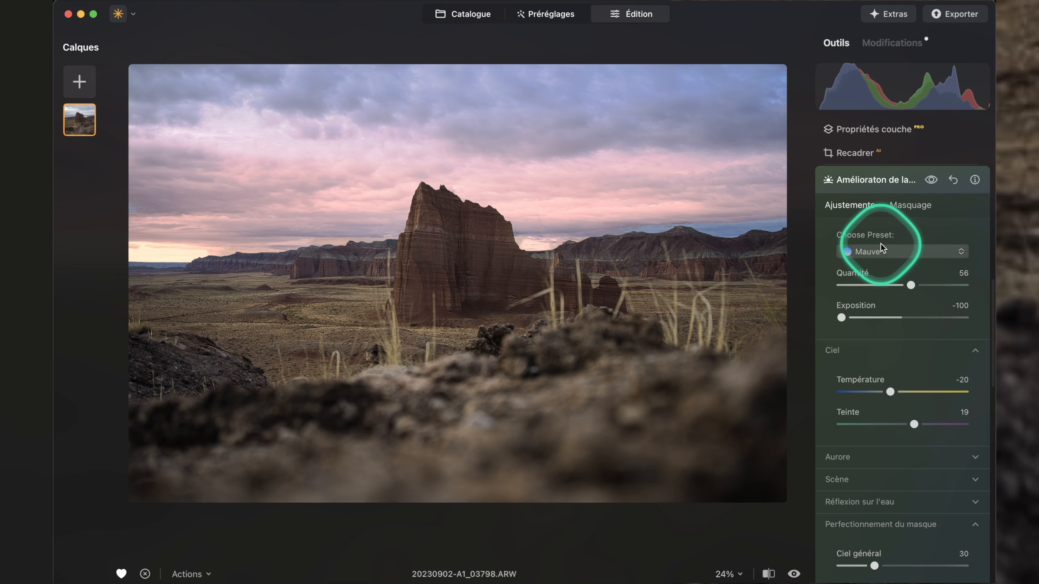
left_click(932, 180)
left_click(931, 181)
left_click(931, 180)
left_click(931, 180)
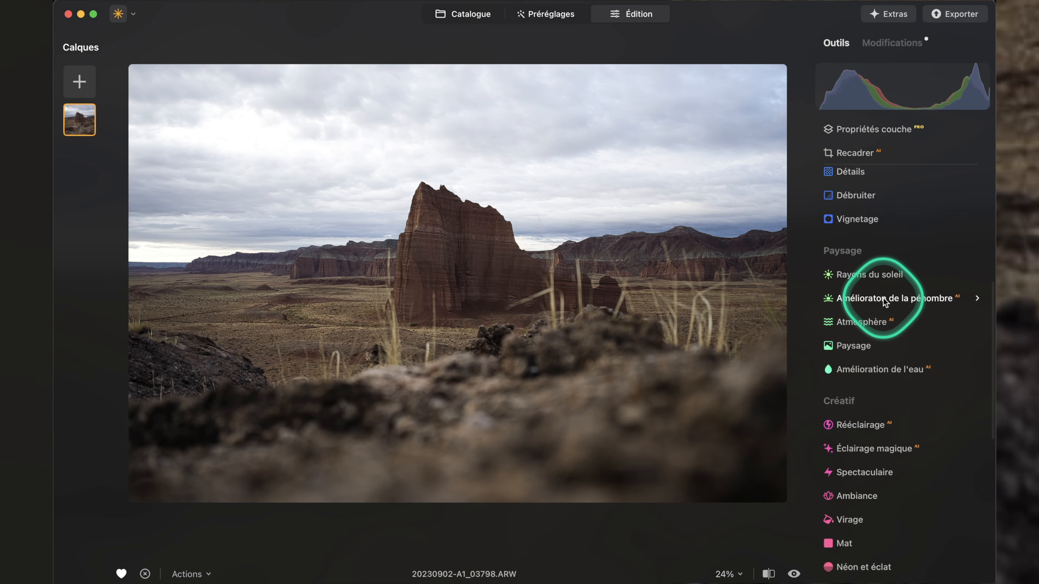
scroll(883, 299, "up", 5)
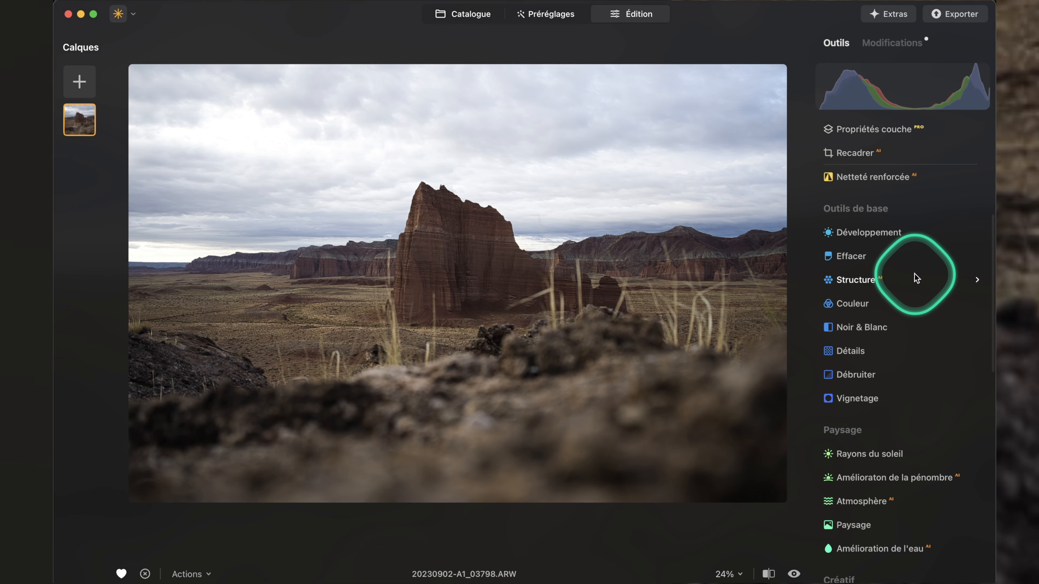
Set the desert rock photo's Couleur Saturation to 25 and limit the adjustment to the bright sky tones with a Luminosité mask.
left_click(859, 304)
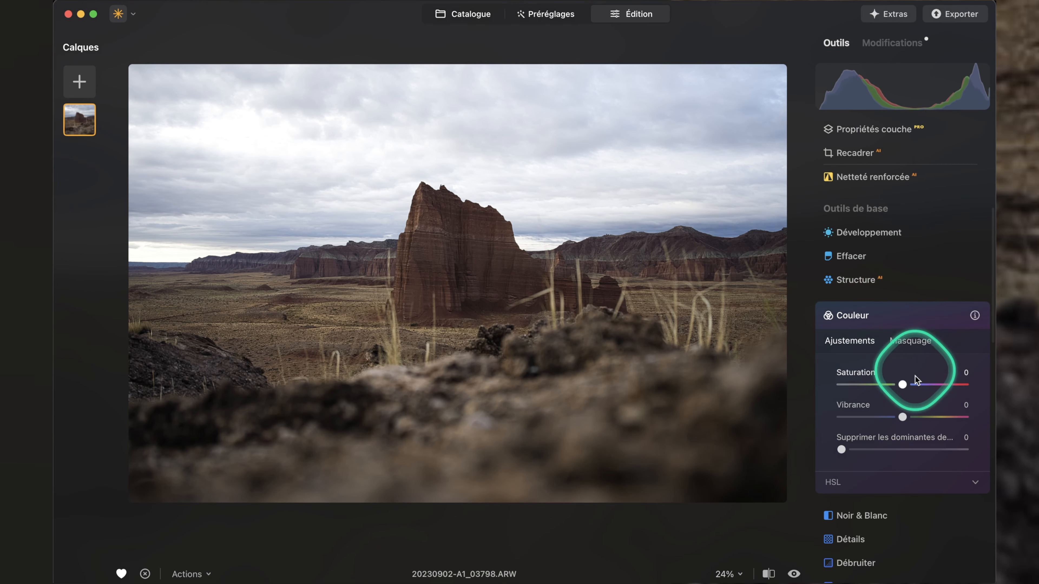
left_click_drag(904, 389, 916, 387)
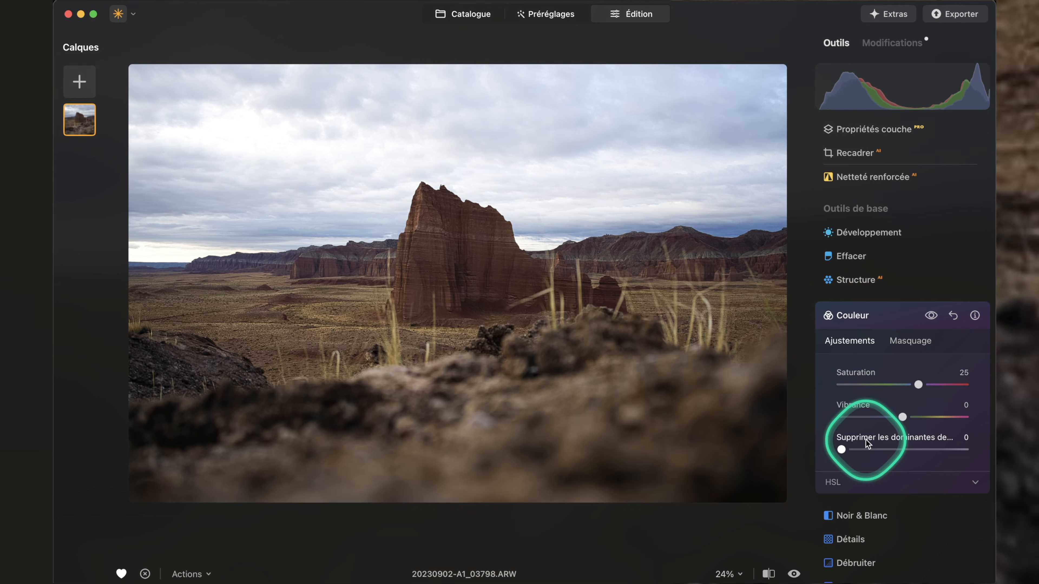
left_click(908, 340)
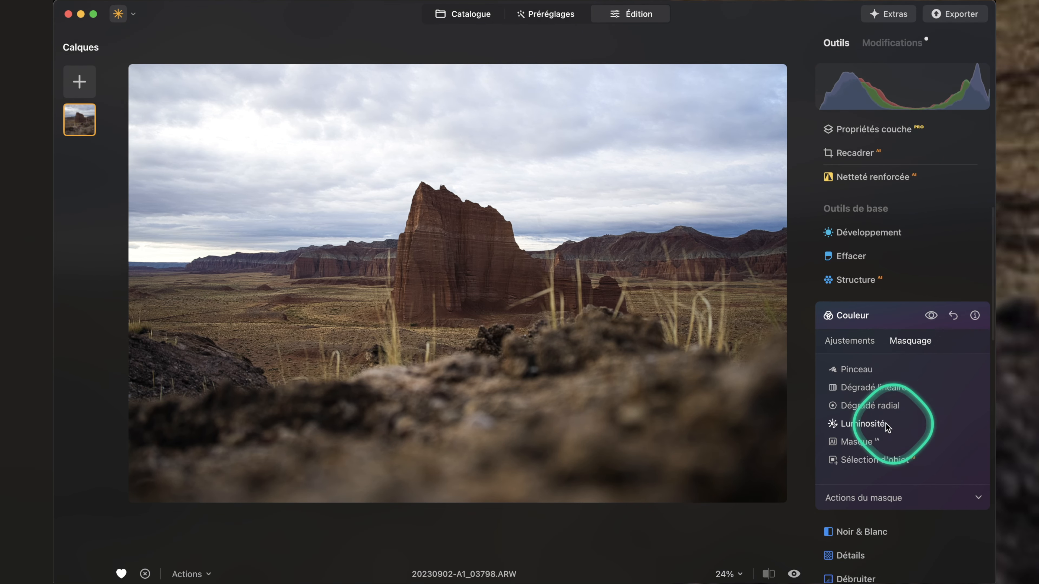
left_click(862, 424)
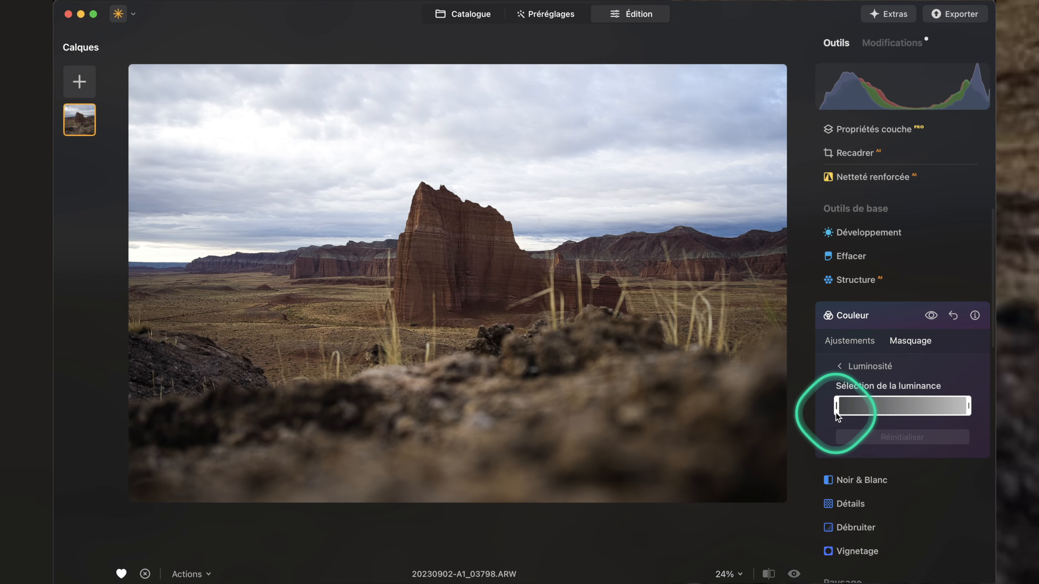
left_click_drag(836, 407, 914, 408)
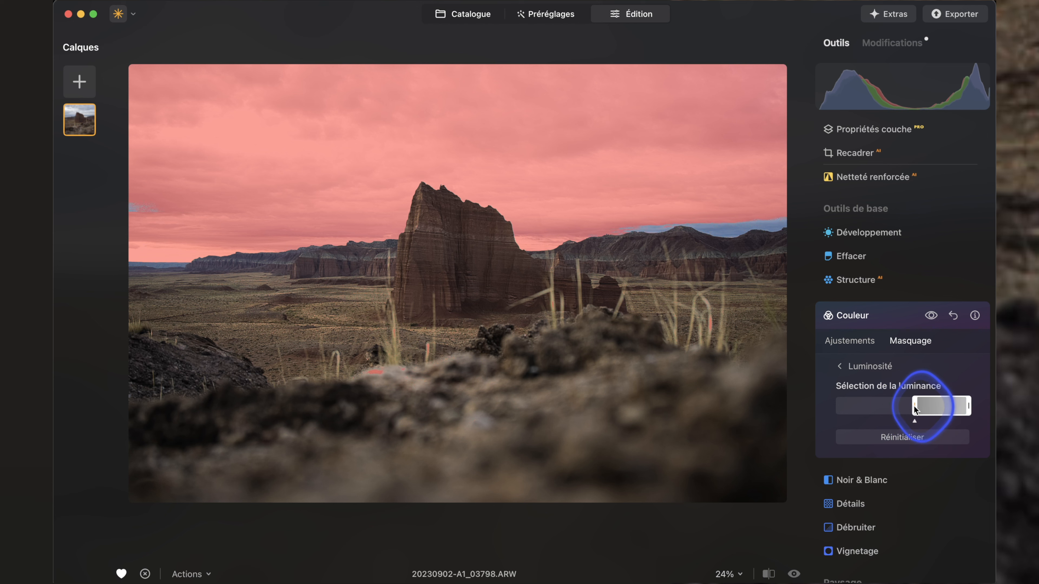
left_click_drag(922, 409, 908, 407)
left_click(850, 340)
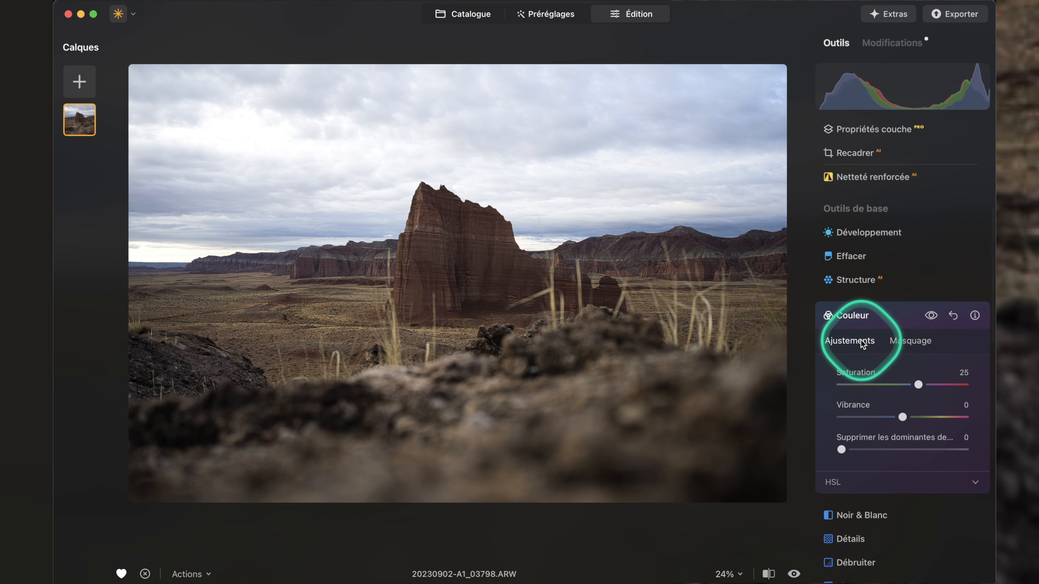
scroll(892, 364, "up", 3)
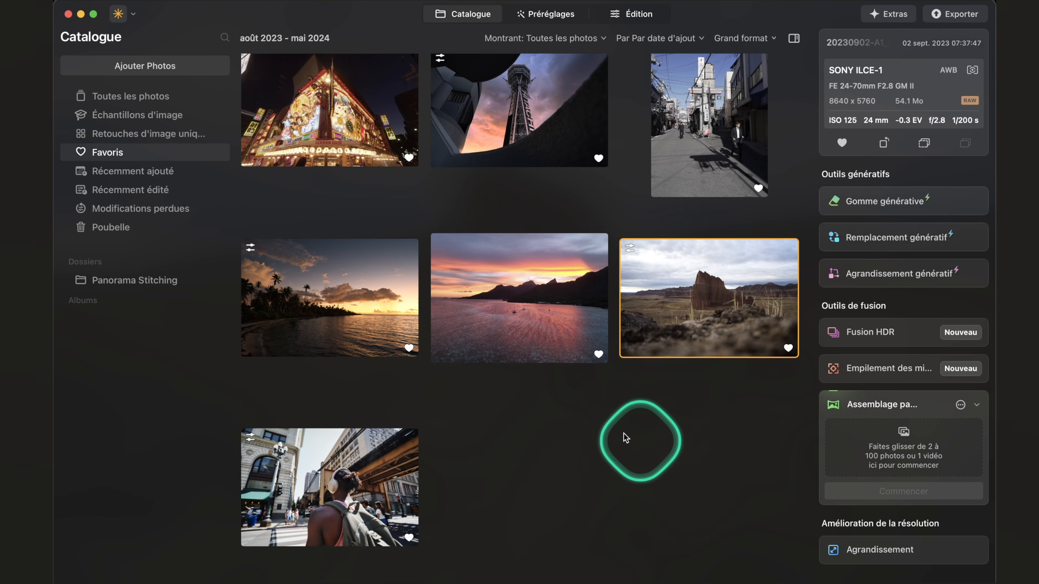
Start Éclairage magique on the illuminated night building photo, setting Intensité to 13 and Taille du pinceau to 79.
scroll(499, 366, "up", 5)
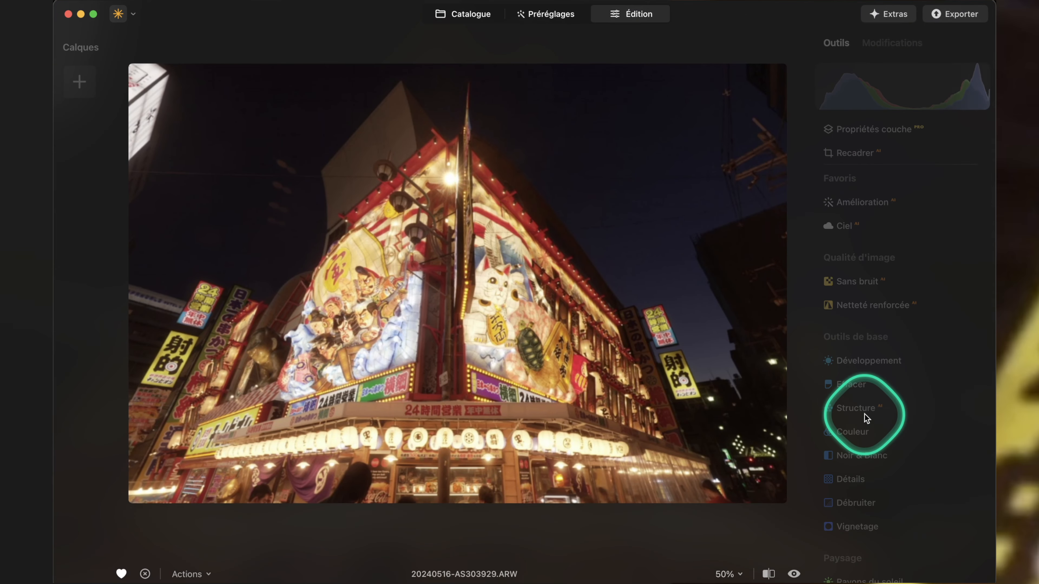
scroll(943, 475, "down", 4)
scroll(942, 474, "down", 5)
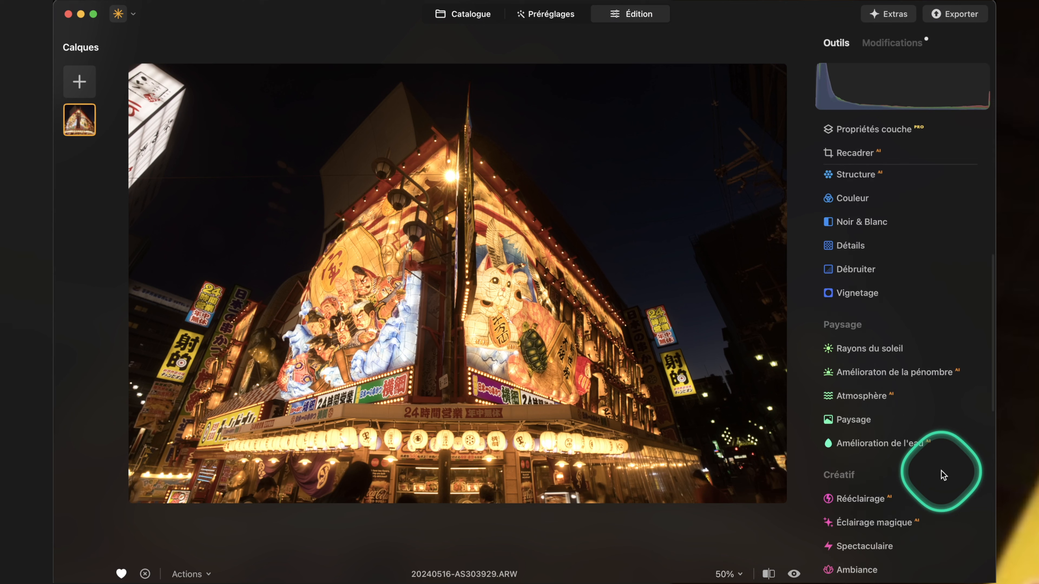
scroll(953, 290, "down", 3)
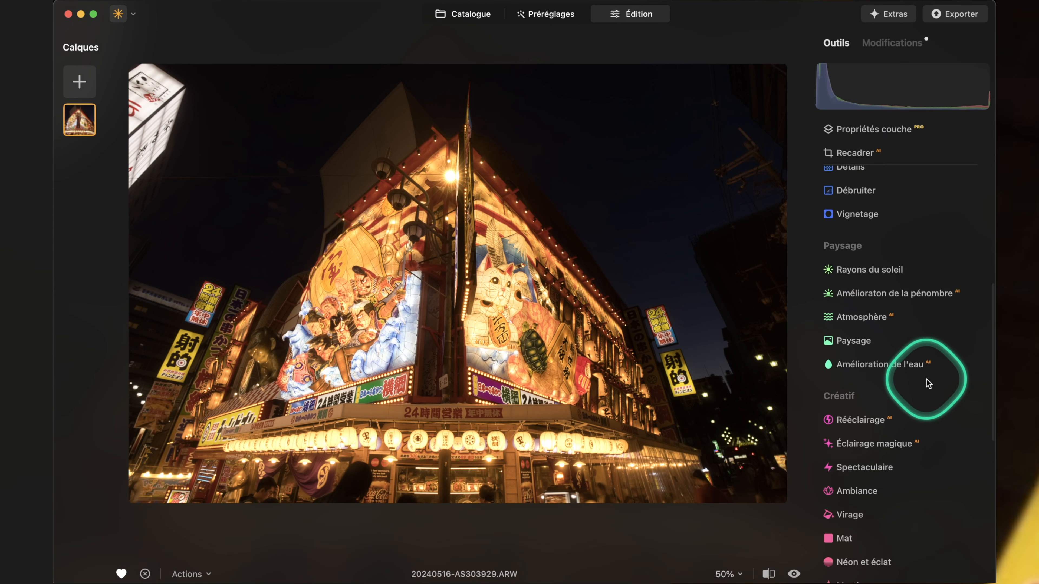
left_click(902, 342)
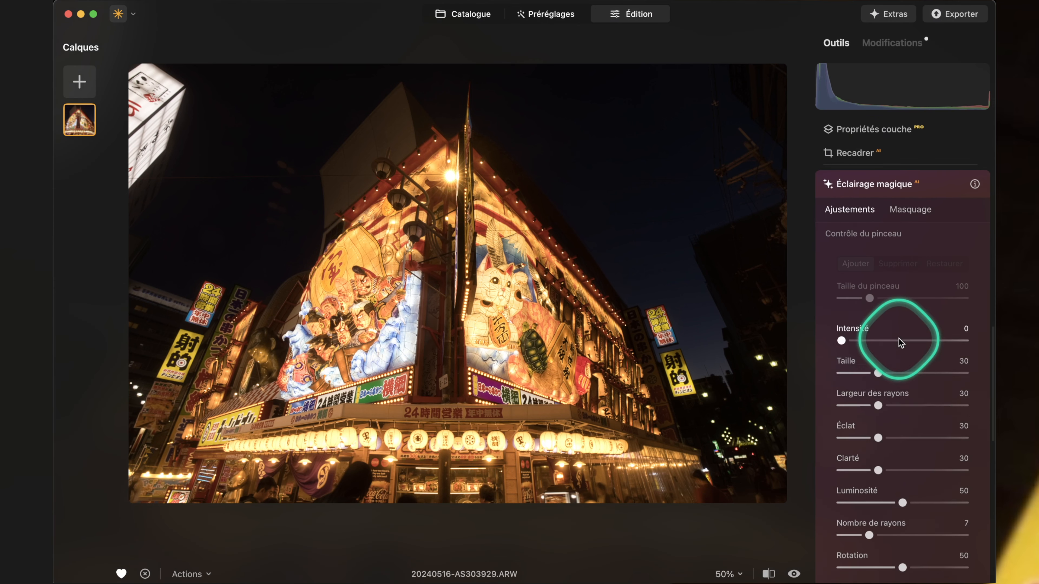
left_click_drag(891, 339, 845, 338)
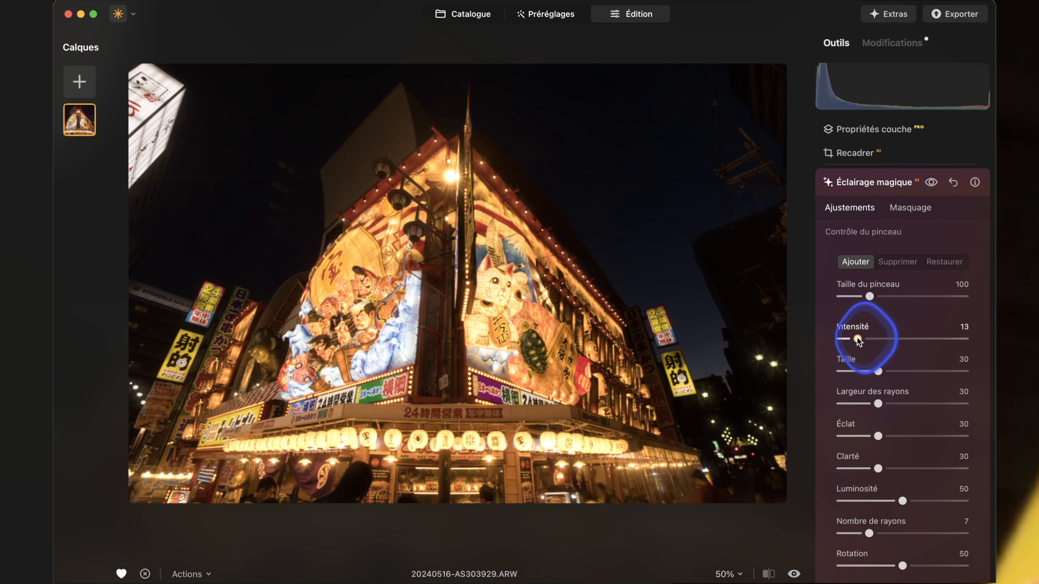
mouse_move(869, 296)
left_mouse_down()
mouse_move(897, 298)
mouse_move(862, 297)
left_mouse_up()
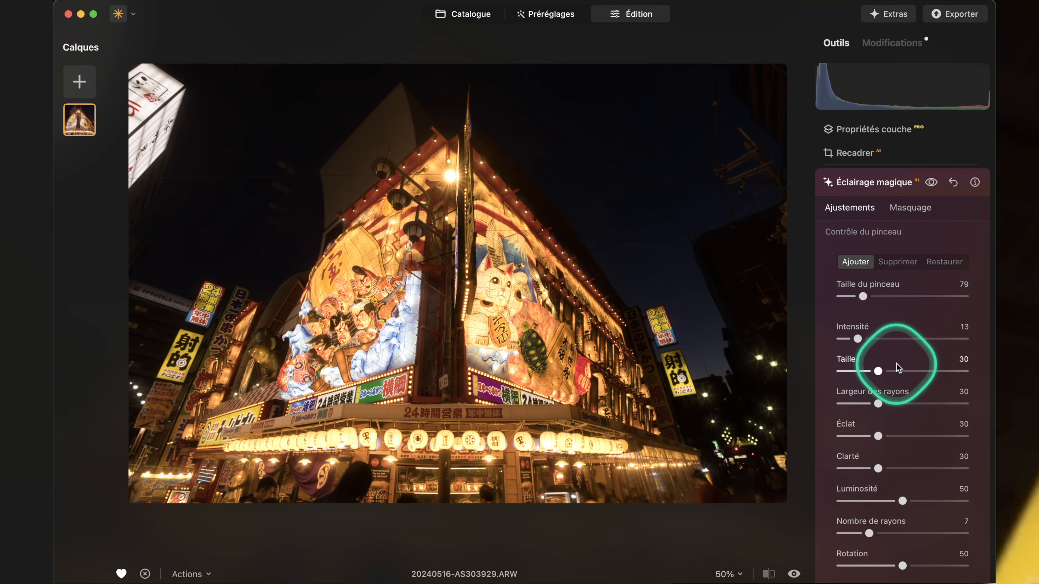
Set the magic light's Taille to 40, Largeur des rayons to 42, Luminosité to 46 and Clarté to 48.
scroll(896, 364, "down", 5)
mouse_move(880, 284)
left_mouse_down()
mouse_move(923, 285)
mouse_move(887, 288)
mouse_move(911, 289)
left_mouse_up()
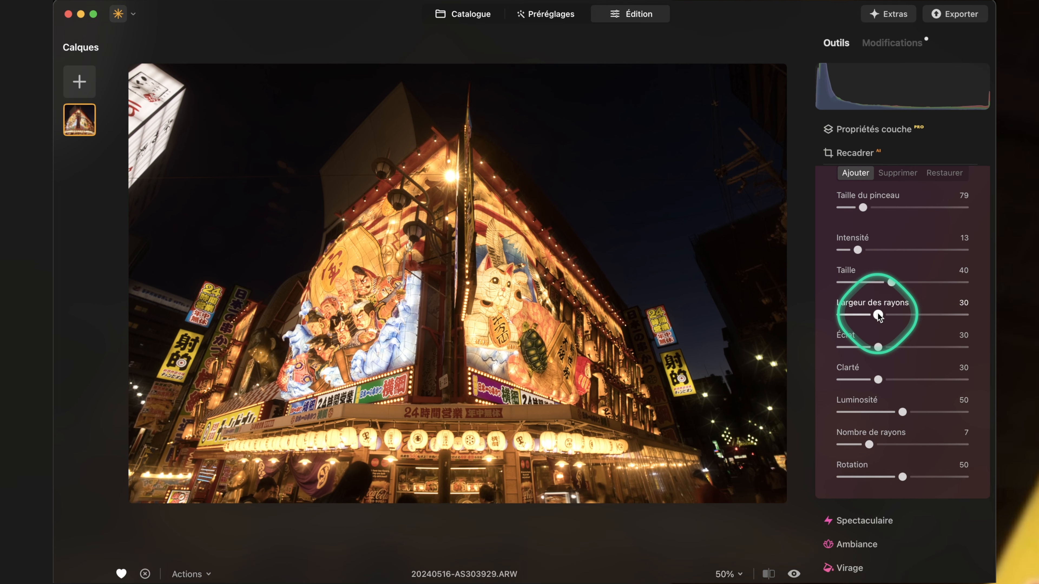
left_click_drag(878, 316, 938, 315)
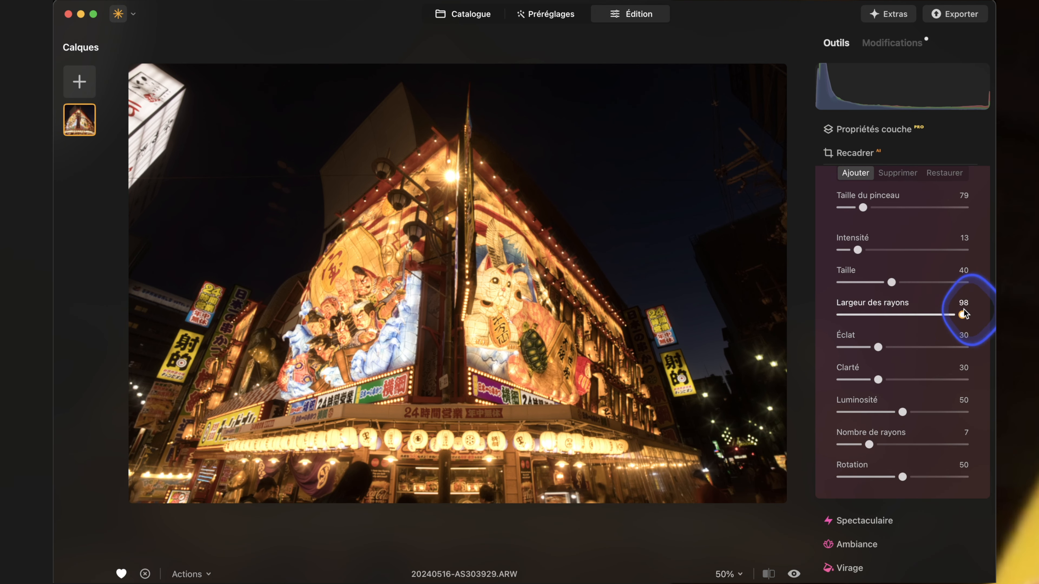
left_click_drag(925, 314, 893, 315)
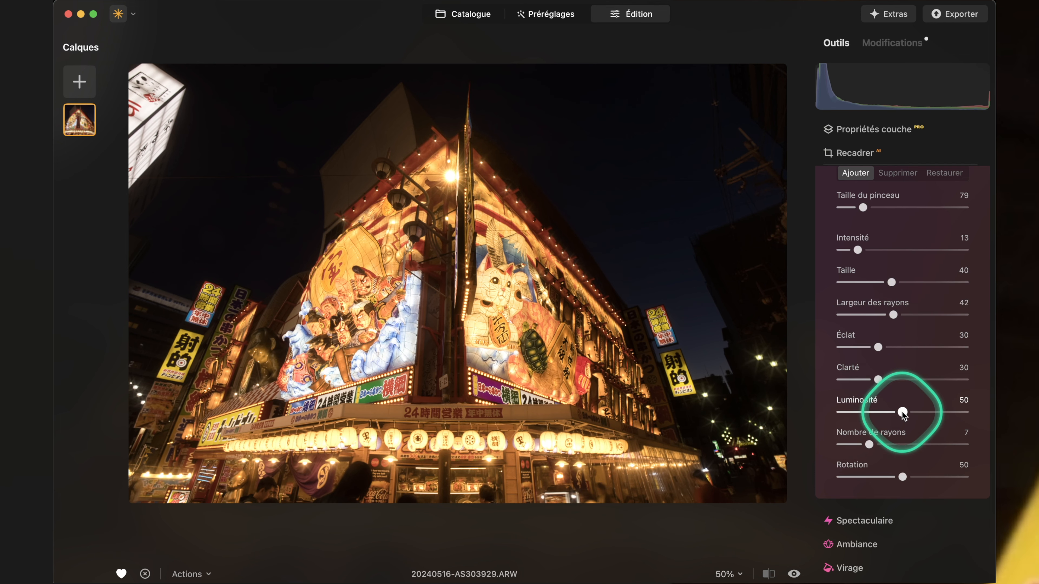
mouse_move(902, 412)
left_mouse_down()
mouse_move(929, 413)
mouse_move(902, 414)
left_mouse_up()
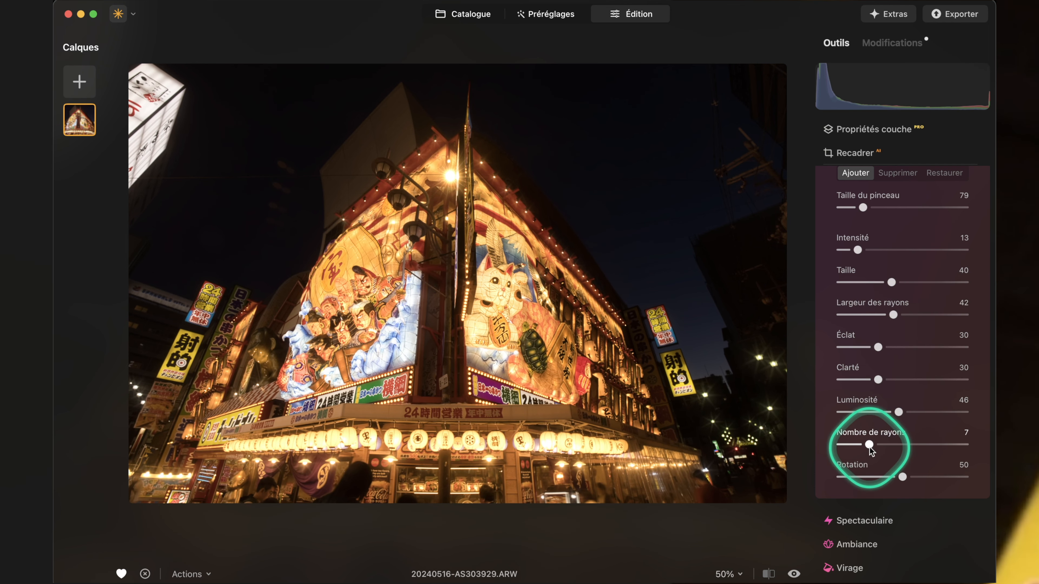
left_click_drag(877, 379, 934, 380)
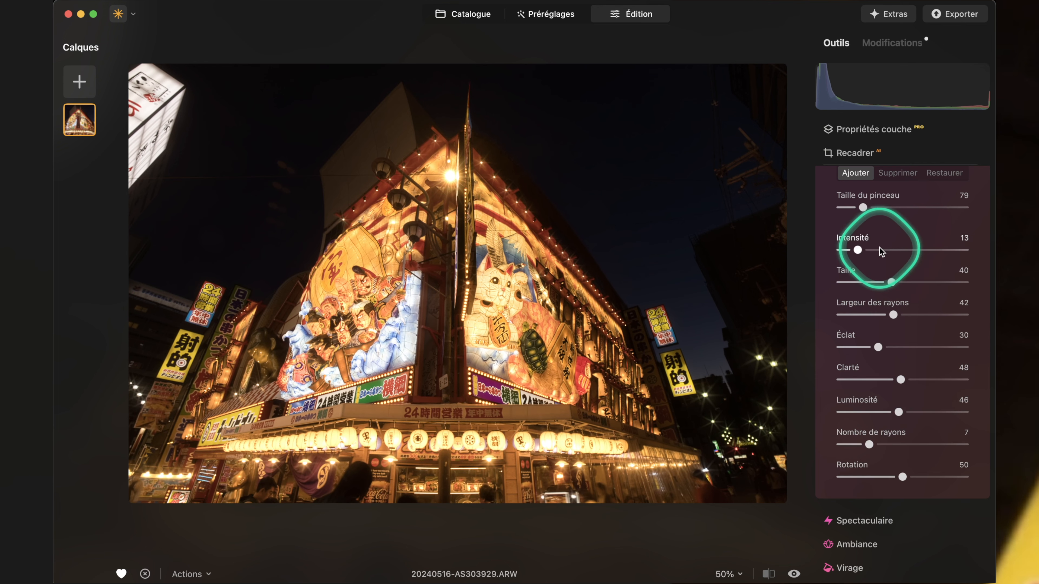
Reduce the magic light's Taille du pinceau to 20 and compare the night photo with and without the effect.
scroll(879, 245, "up", 5)
scroll(739, 266, "down", 5)
left_click(931, 235)
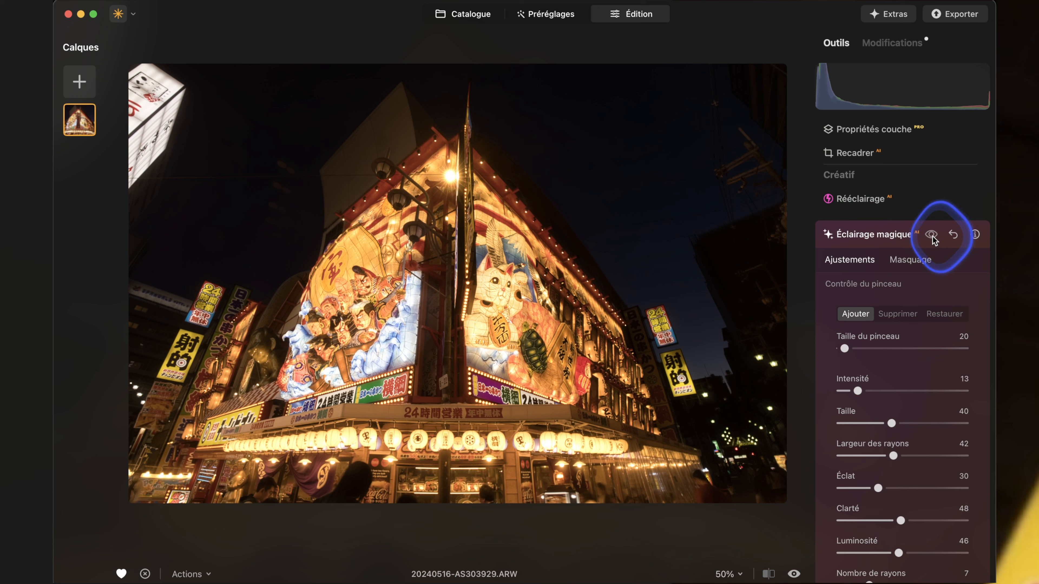
left_click(933, 238)
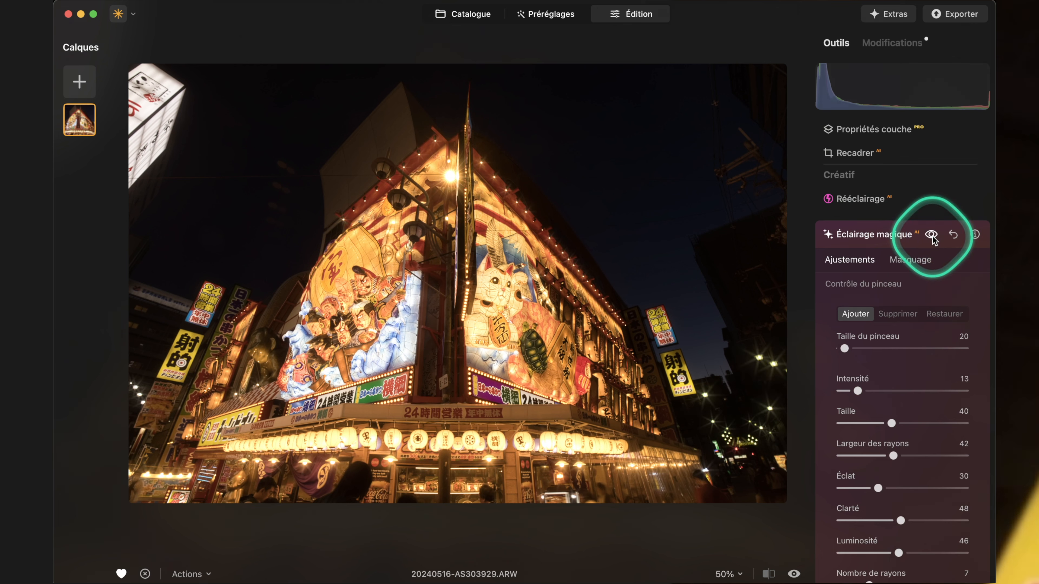
scroll(894, 221, "up", 5)
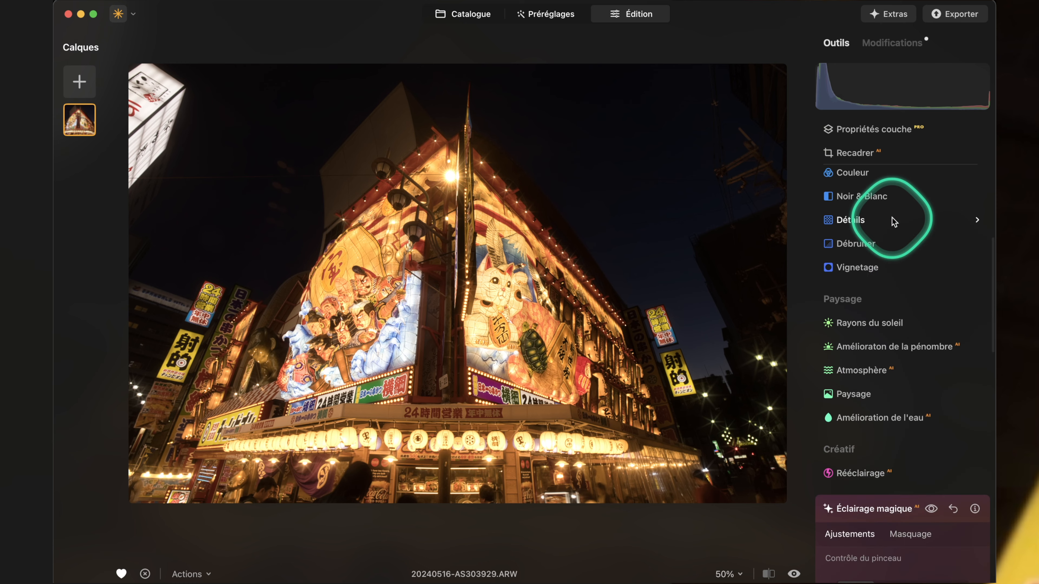
Return to the Catalogue and open the pink sunset photo of the bay and mountains for editing.
left_click(461, 14)
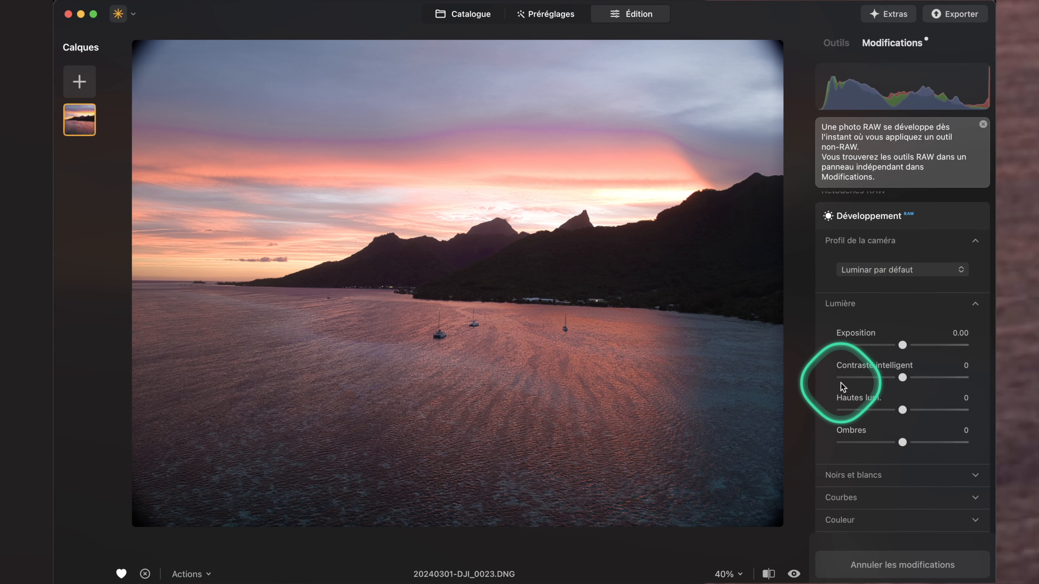
scroll(842, 384, "up", 1)
scroll(905, 491, "down", 1)
scroll(918, 385, "up", 1)
scroll(930, 274, "down", 1)
scroll(925, 303, "up", 1)
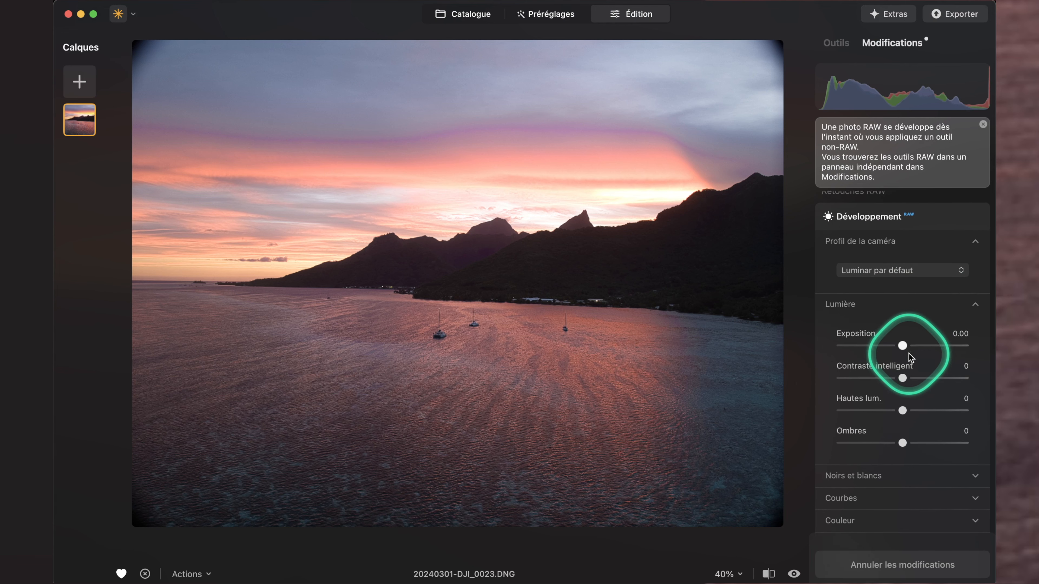
Enable the automatic distortion, chromatic aberration and Bichromie automatique optical corrections on the sunset bay photo, toggling distortion correction off and on to compare.
left_click(866, 526)
scroll(866, 526, "down", 12)
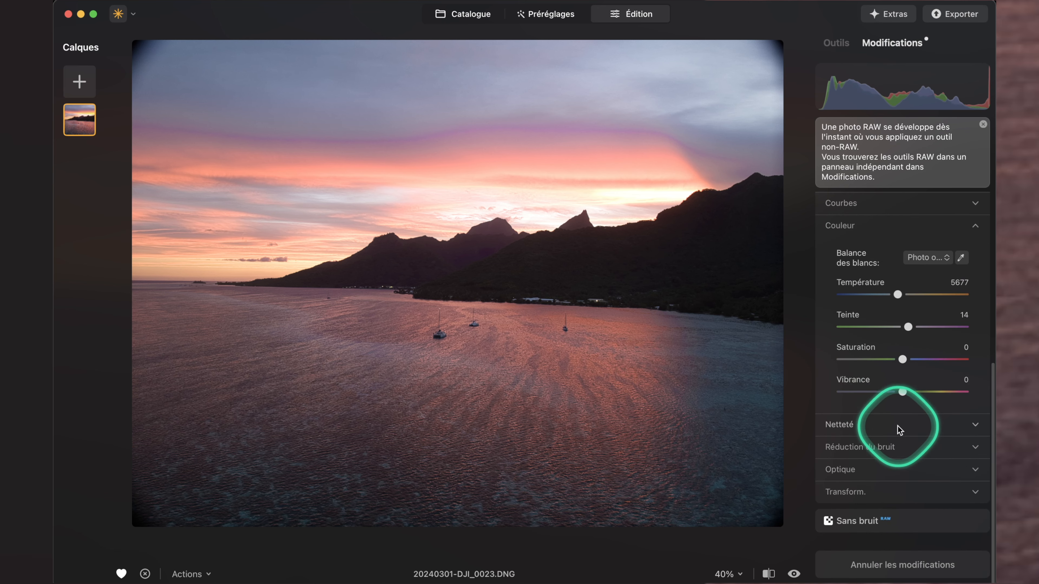
left_click(878, 474)
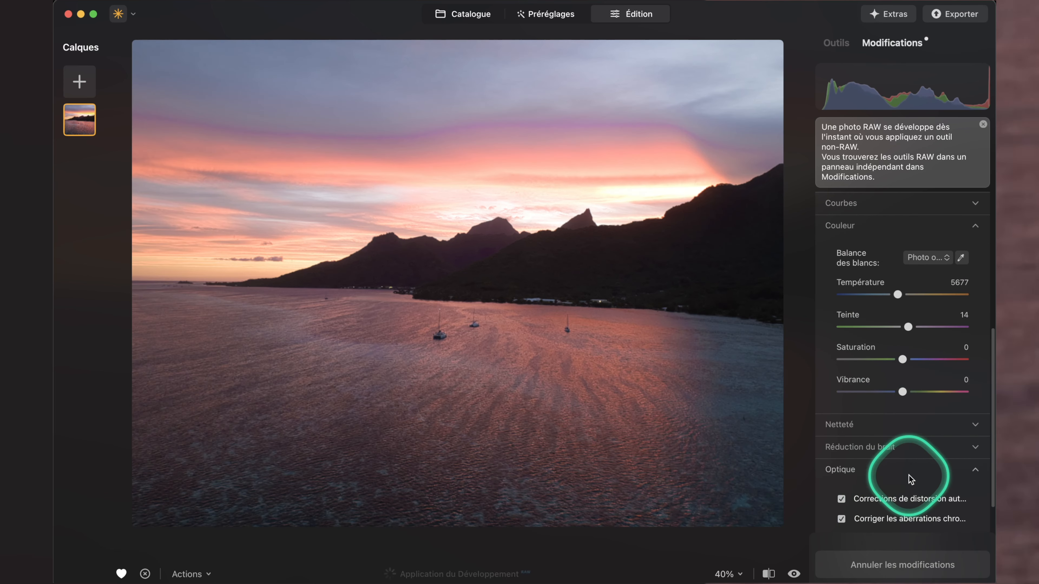
scroll(908, 476, "down", 6)
left_click(841, 381)
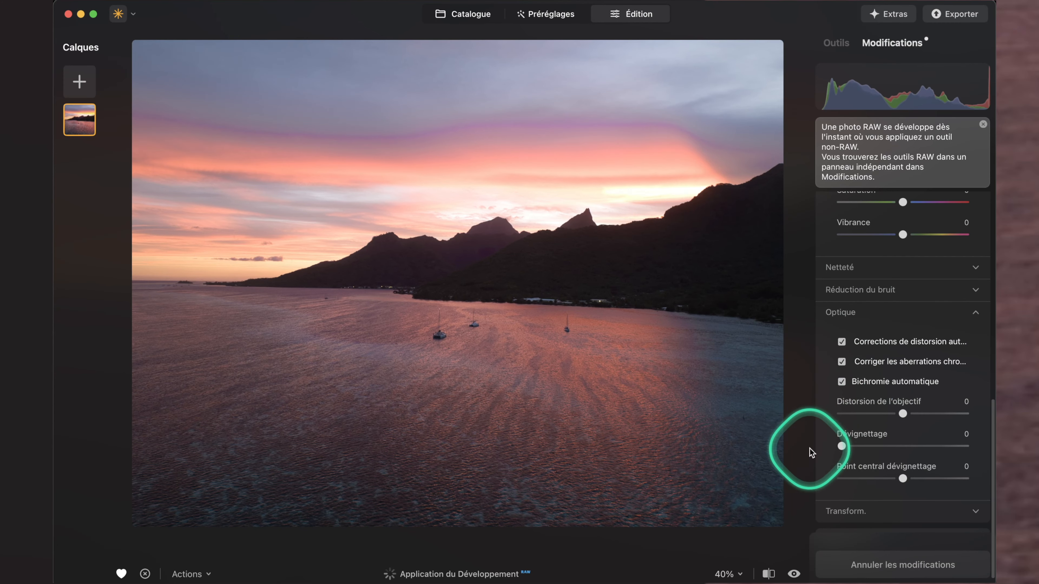
left_click(841, 341)
left_click(850, 344)
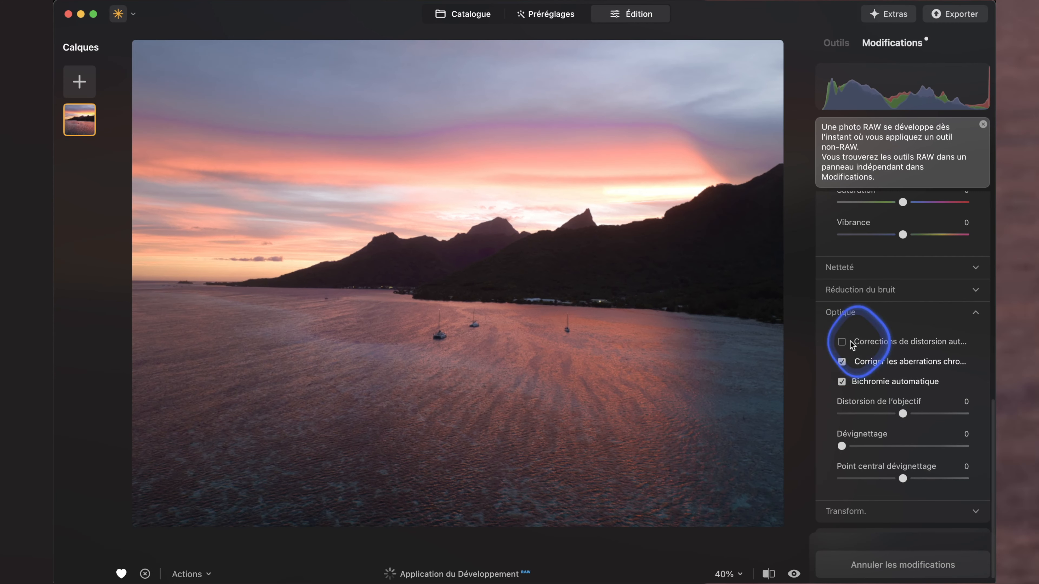
left_click(854, 346)
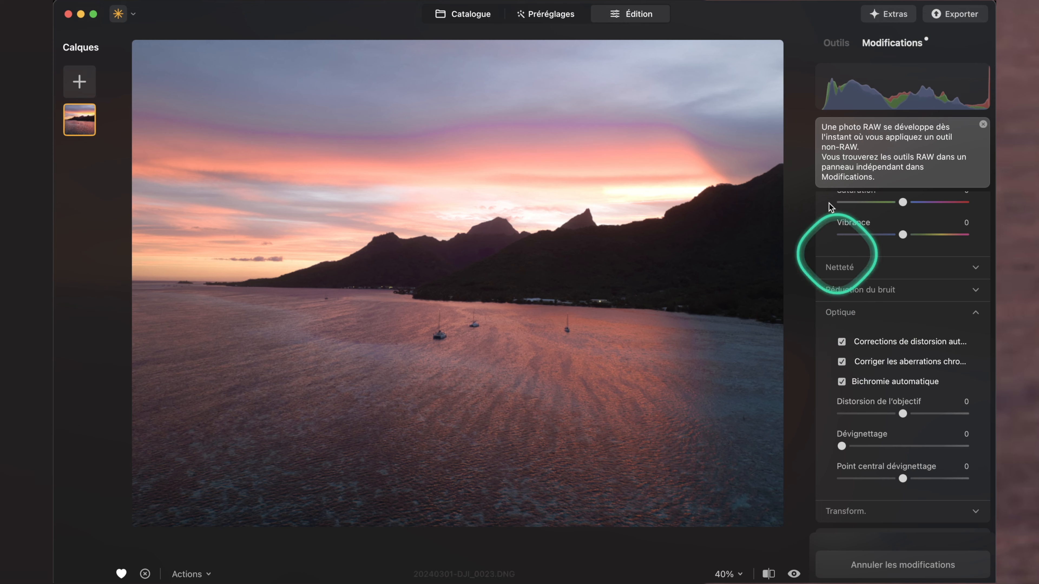
Set the sunset bay photo's RAW Exposition to -0.65 and Contraste intelligent to 23.
scroll(879, 442, "up", 5)
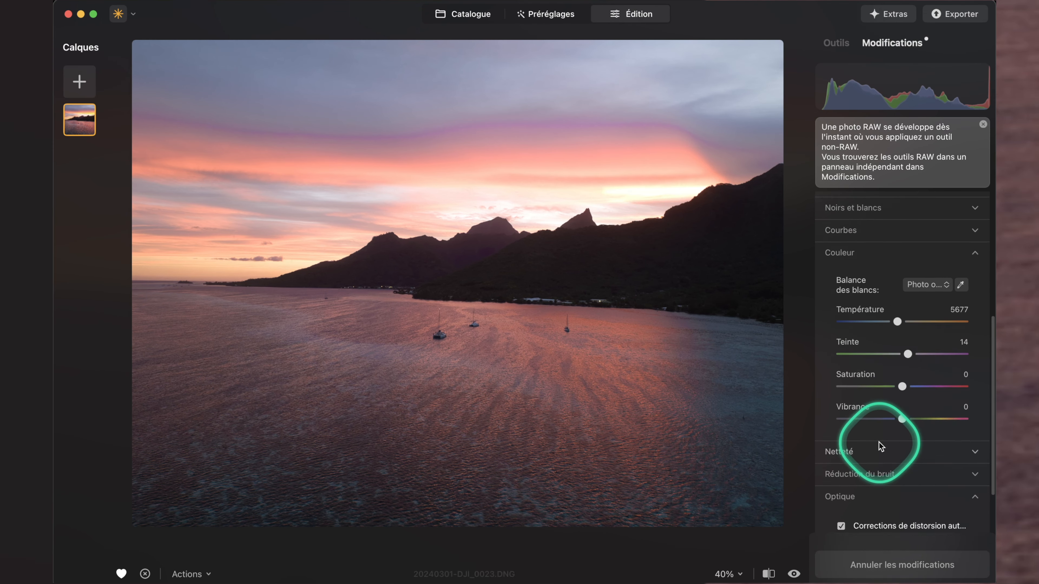
scroll(898, 330, "up", 10)
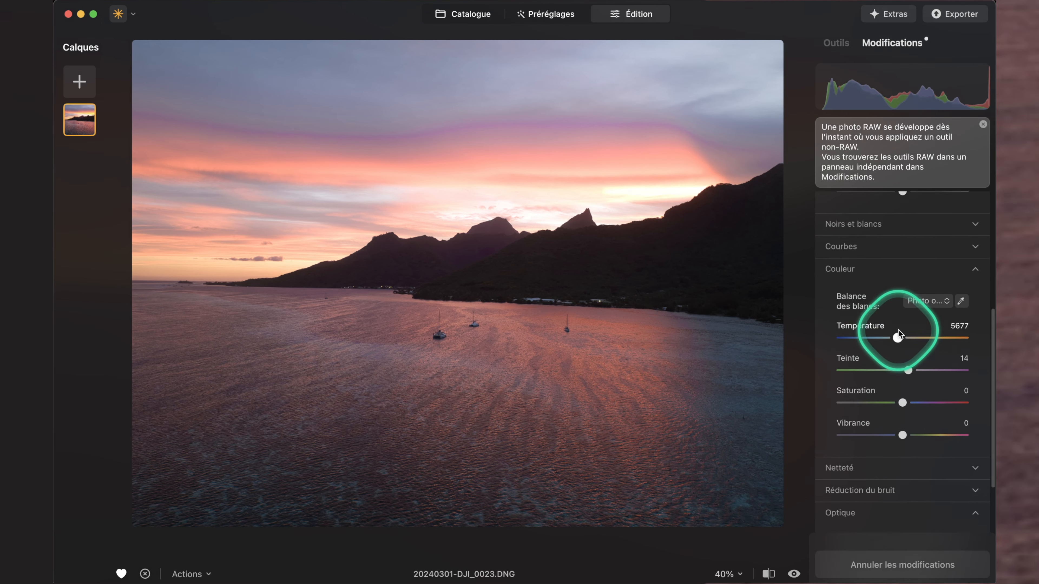
left_click_drag(902, 352, 937, 386)
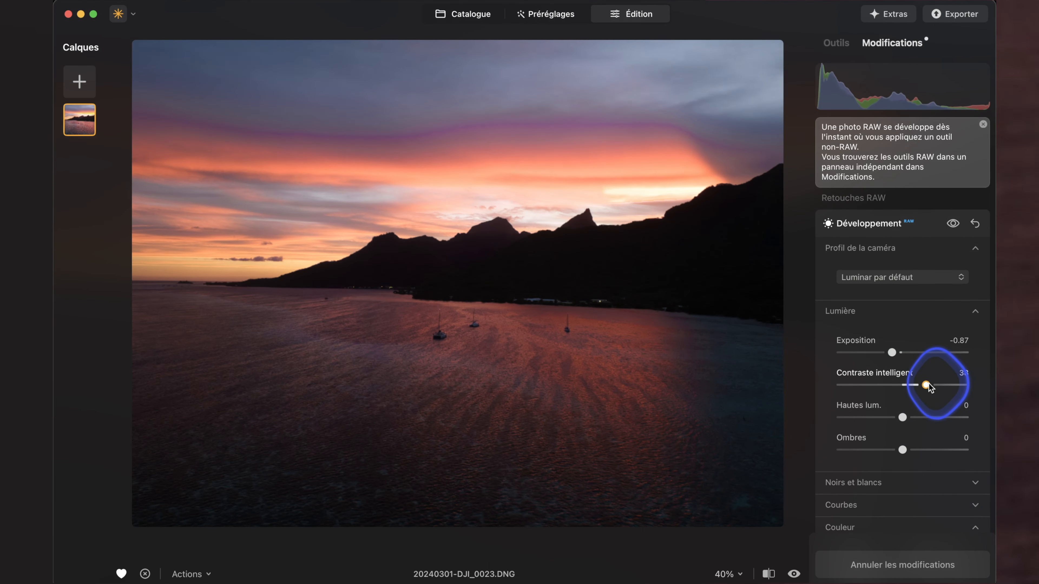
left_click_drag(892, 355, 894, 355)
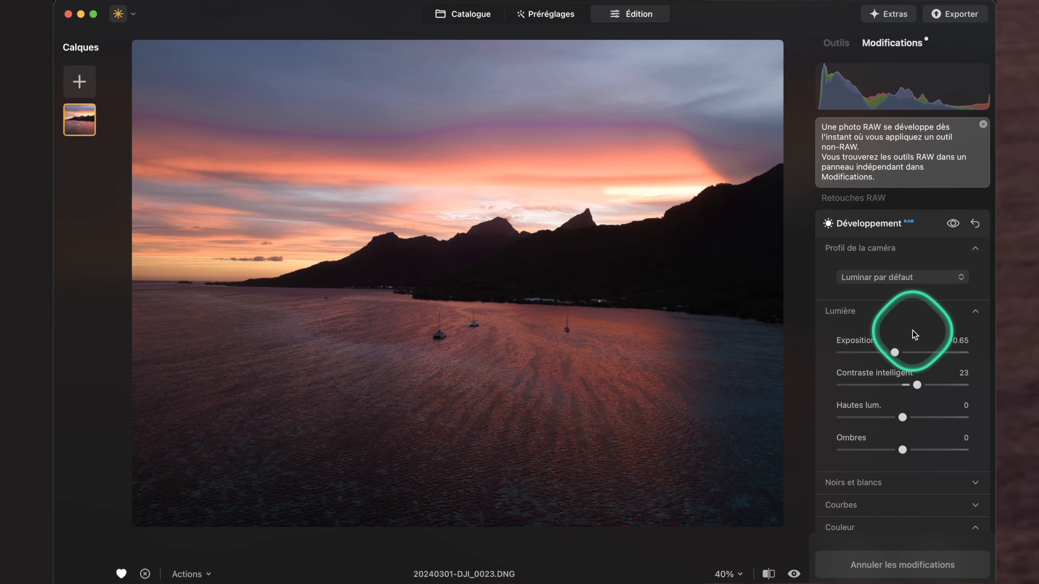
scroll(912, 330, "up", 1)
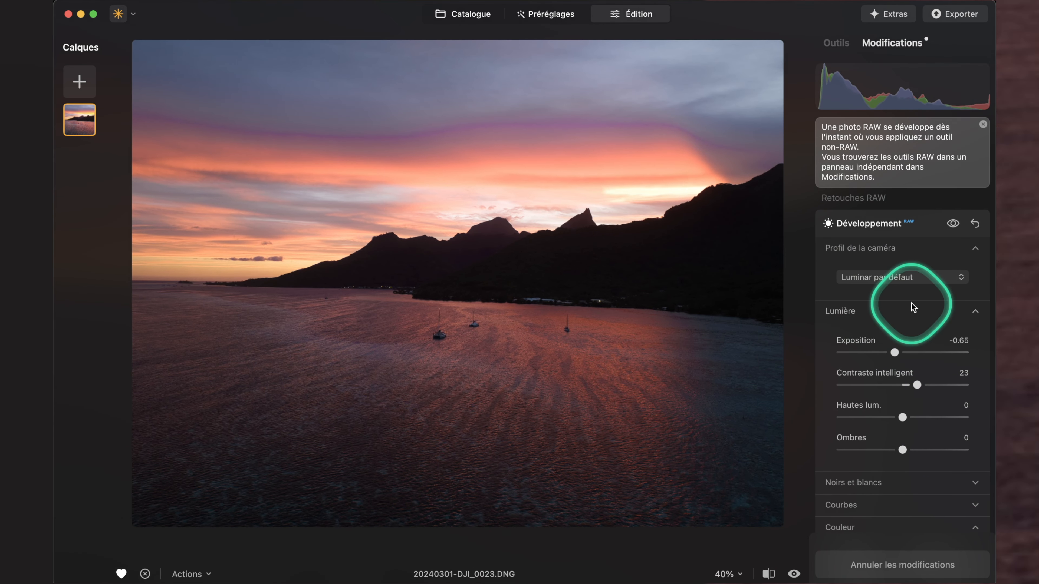
Apply the Amélioraton de la pénombre tool to the sunset bay photo with Quantité 45 and Exposition -35.
left_click(836, 43)
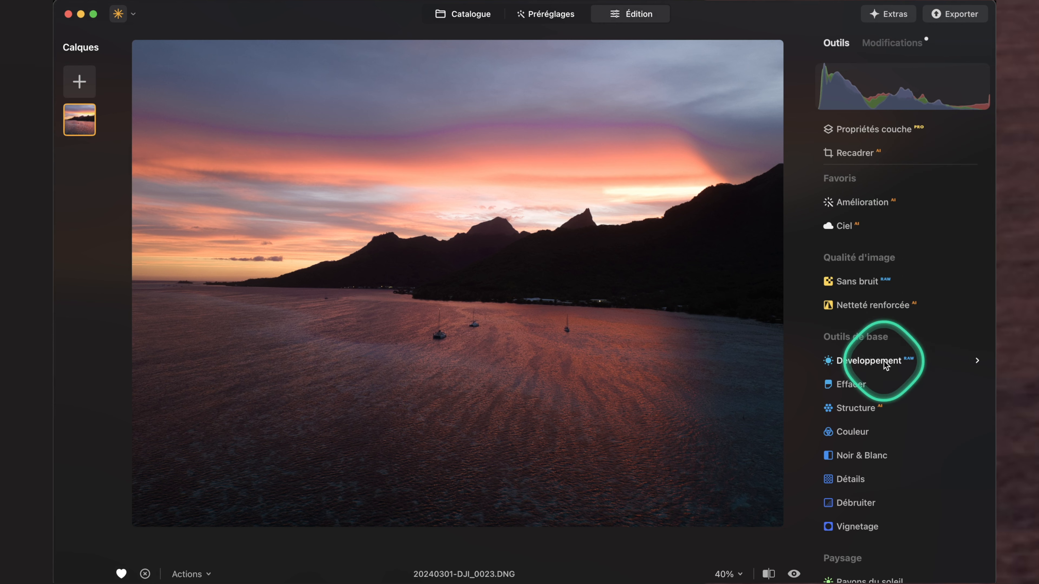
scroll(954, 461, "down", 3)
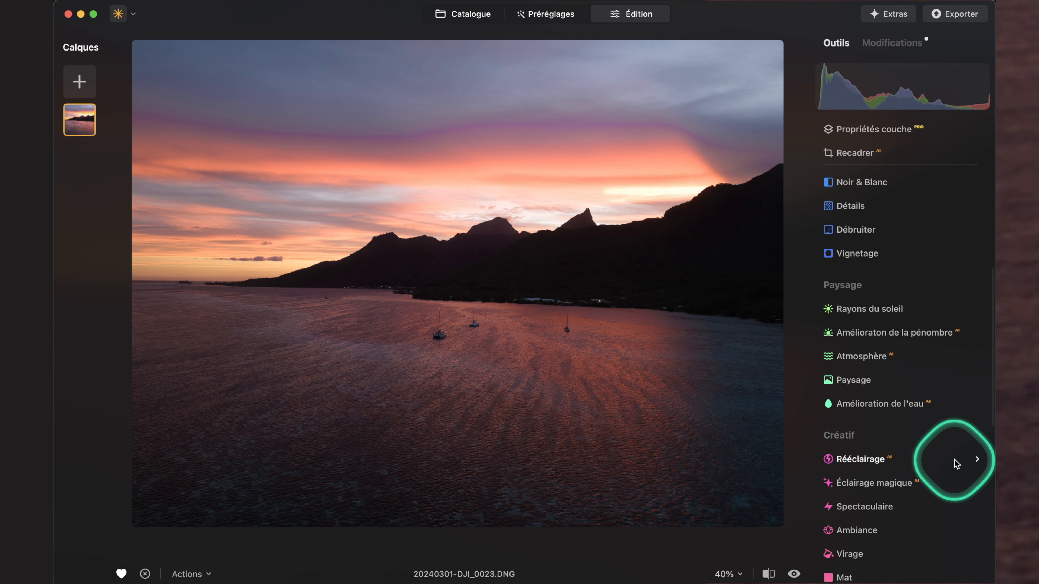
left_click(905, 334)
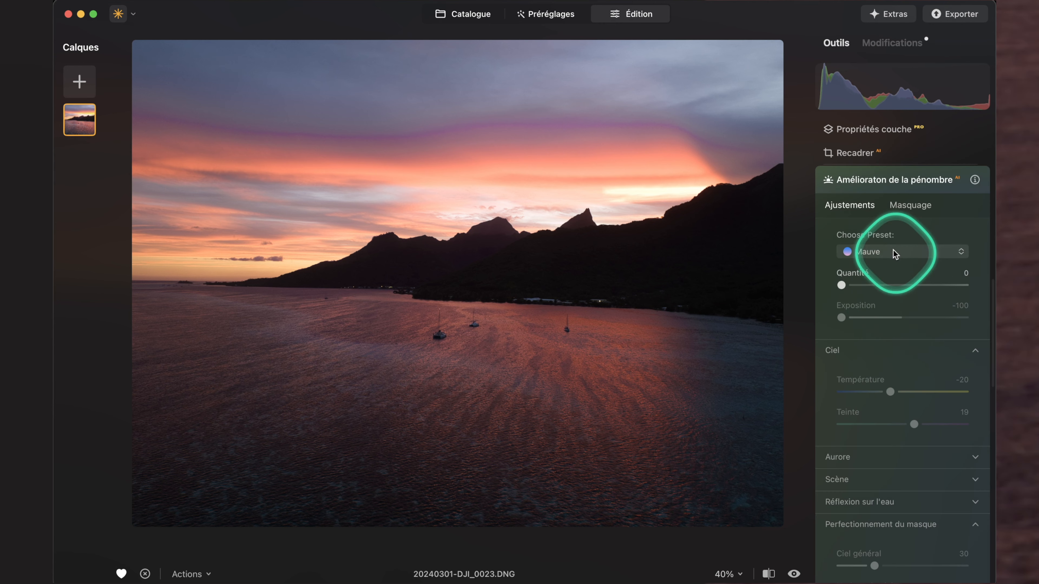
left_click_drag(841, 285, 909, 285)
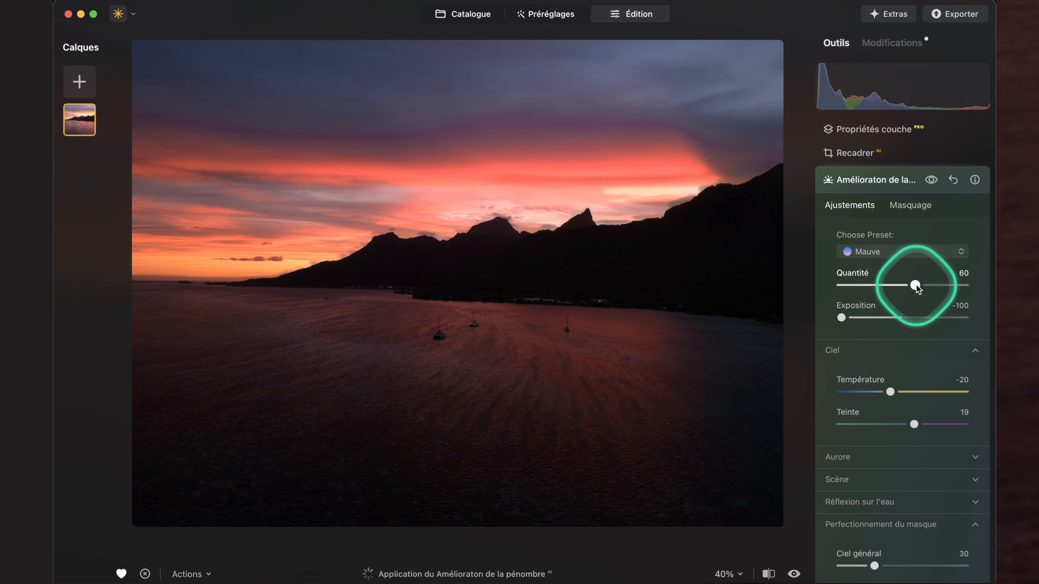
left_click_drag(915, 286, 894, 285)
left_click_drag(841, 317, 909, 287)
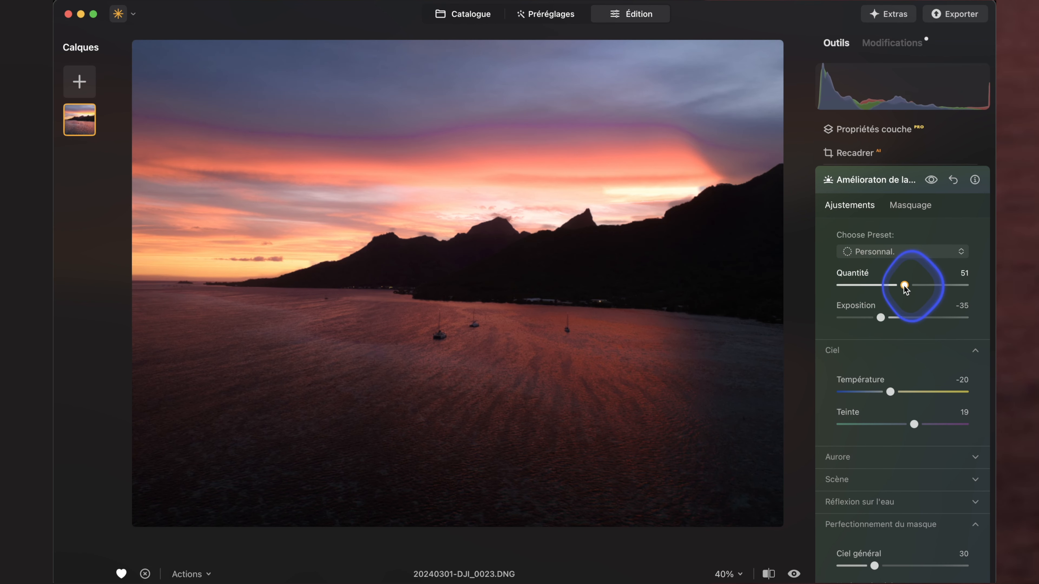
Set the twilight effect's Ciel général mask refinement to 85 and inspect the mountain ridge edge up close.
scroll(895, 387, "down", 3)
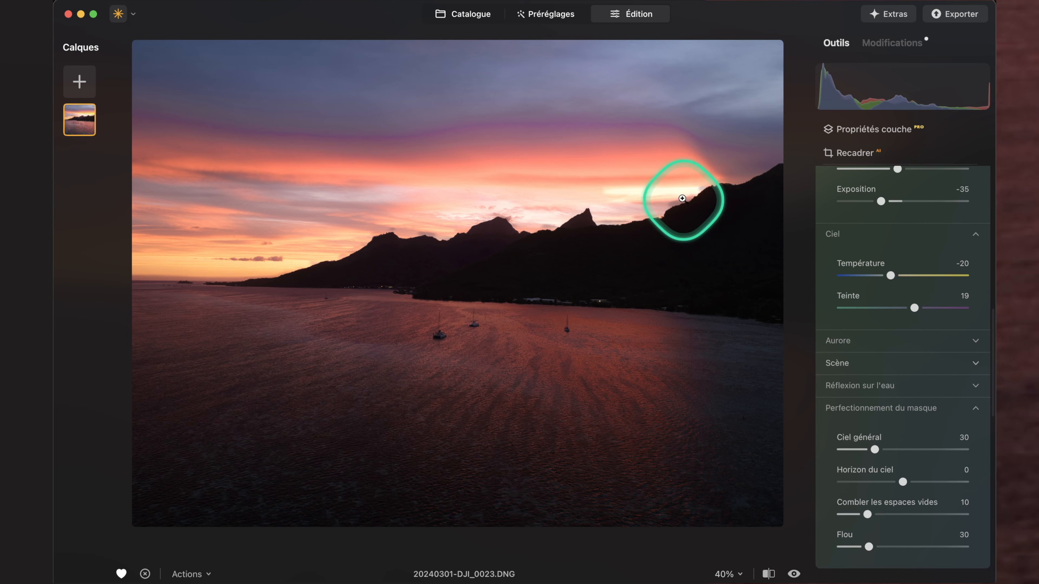
double_click(684, 199)
left_click_drag(874, 449, 936, 454)
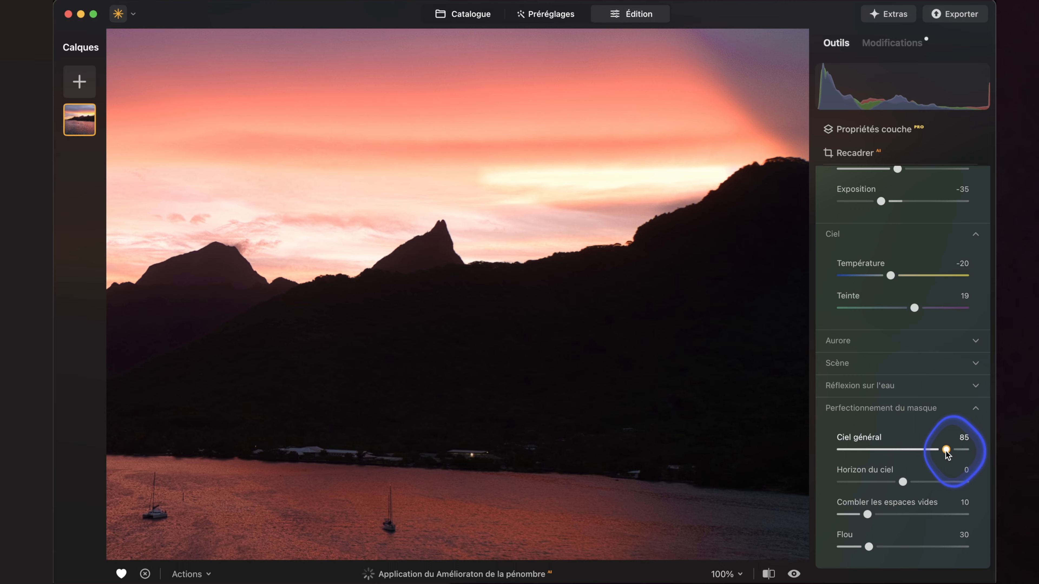
left_click(436, 258)
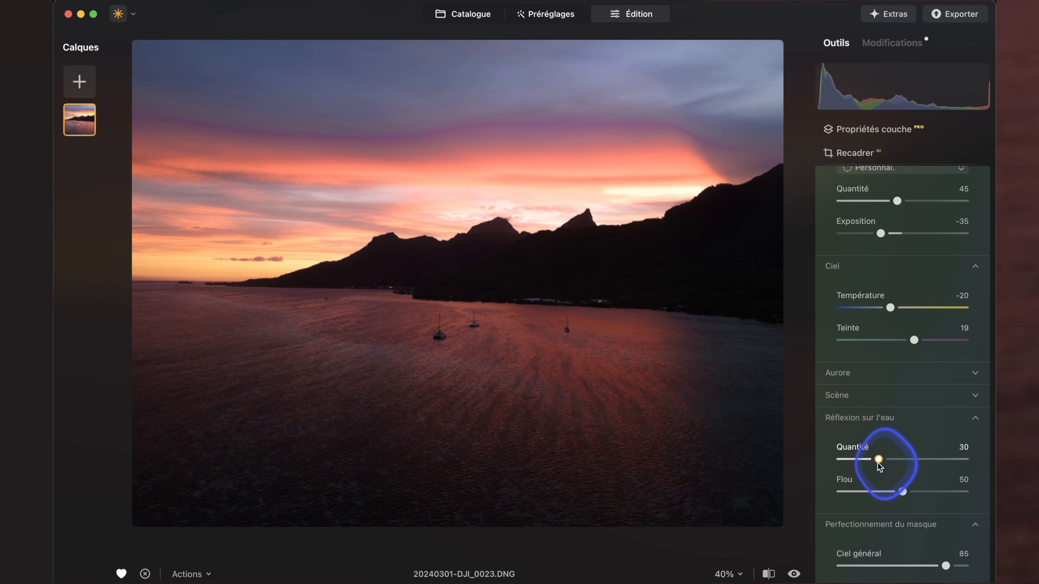
Set the Quantité of the twilight effect's Réflexion sur l'eau to 97.
left_click_drag(877, 459, 952, 456)
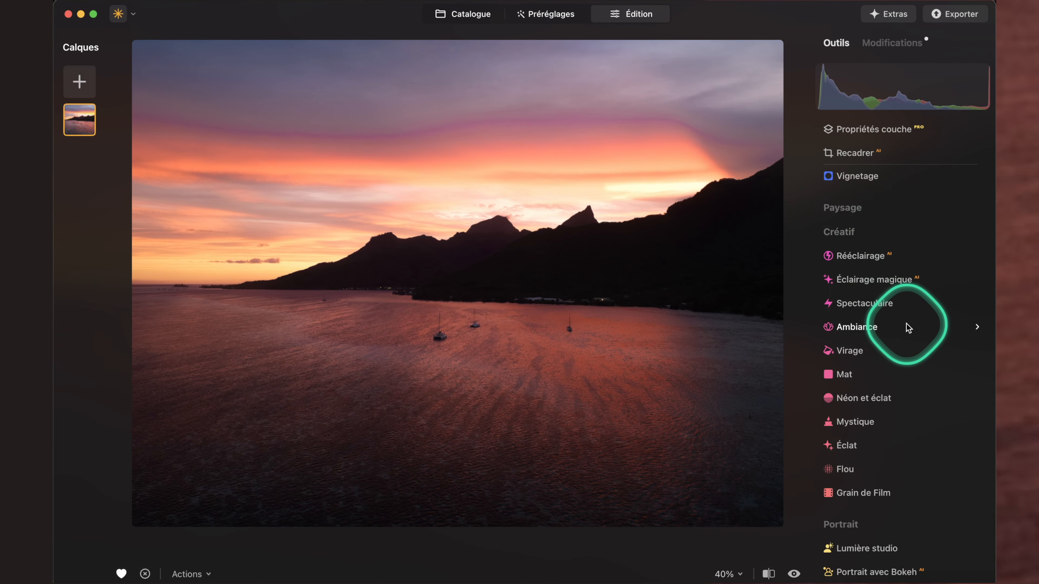
scroll(906, 323, "down", 5)
scroll(906, 323, "up", 13)
Return to the Catalogue, open the sunset bay photo in Gomme générative, and erase the leftmost of the three sailboats.
left_click(466, 11)
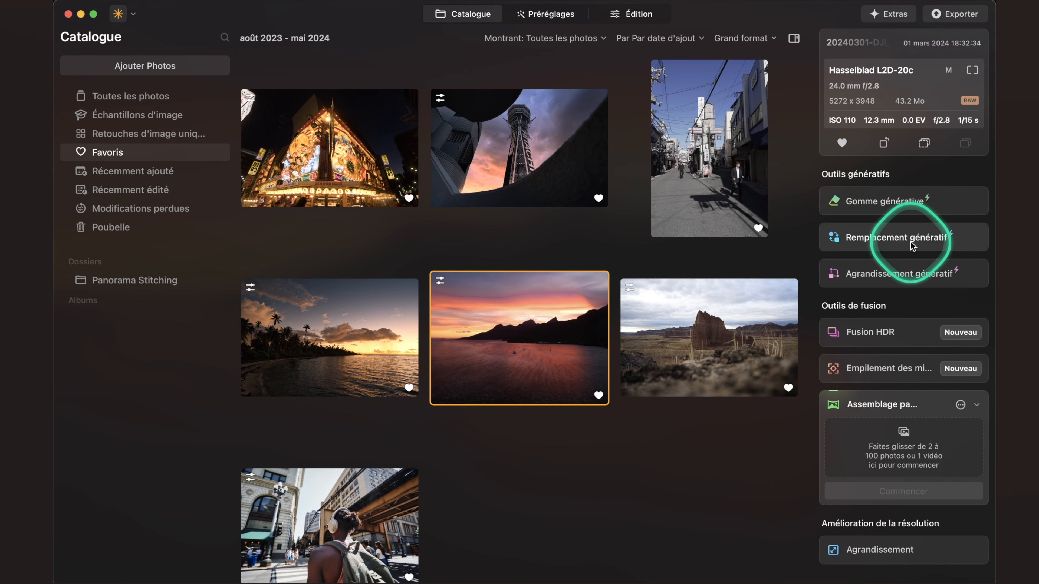
left_click(864, 201)
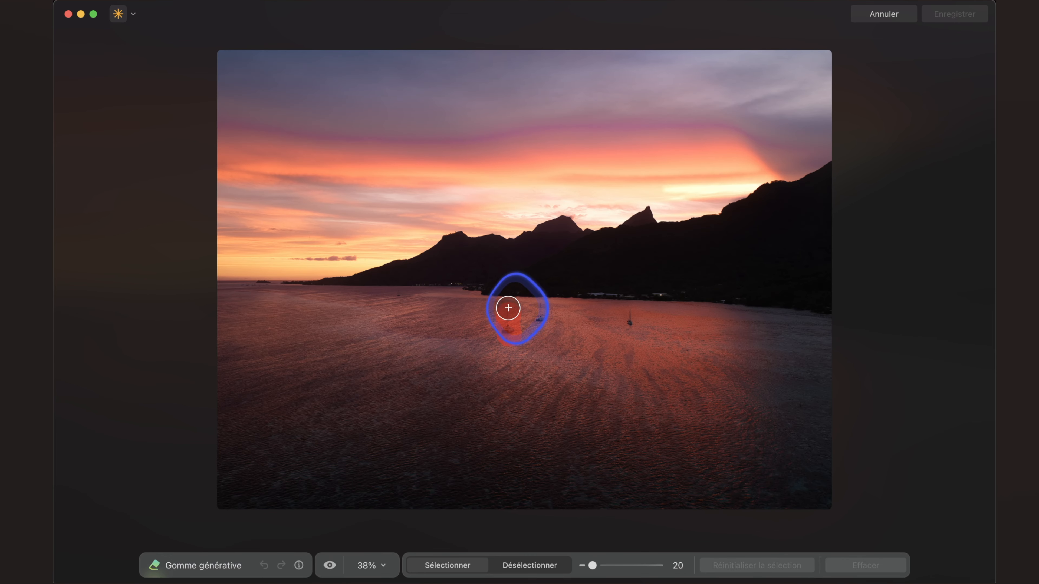
left_click_drag(522, 318, 521, 318)
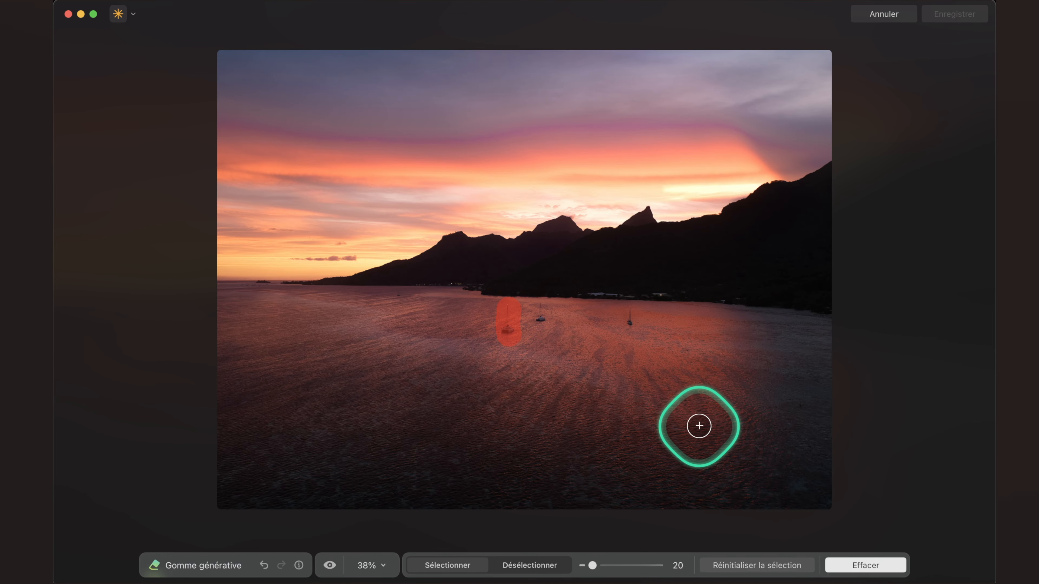
left_click(864, 565)
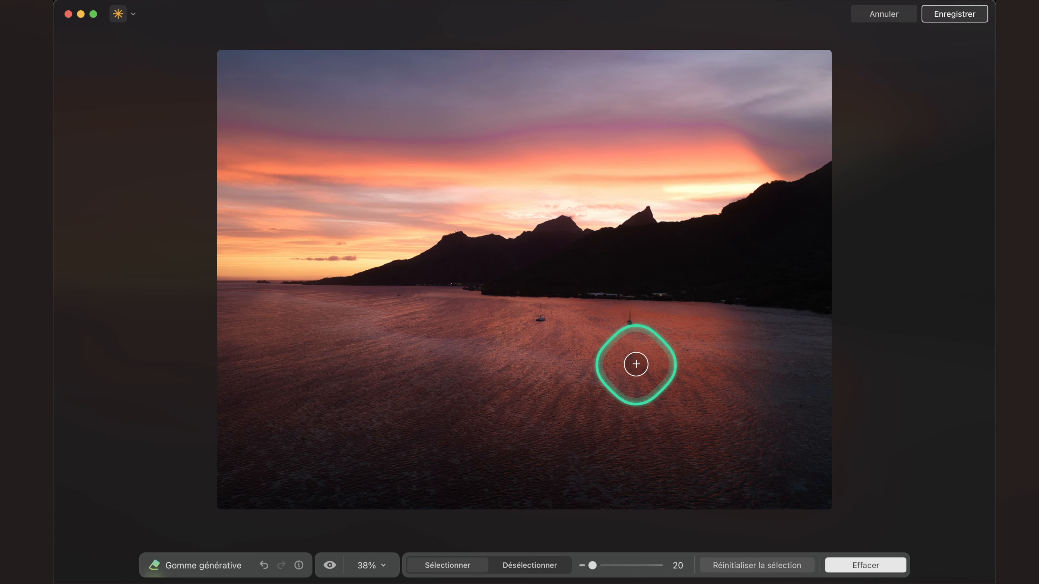
scroll(555, 338, "up", 5)
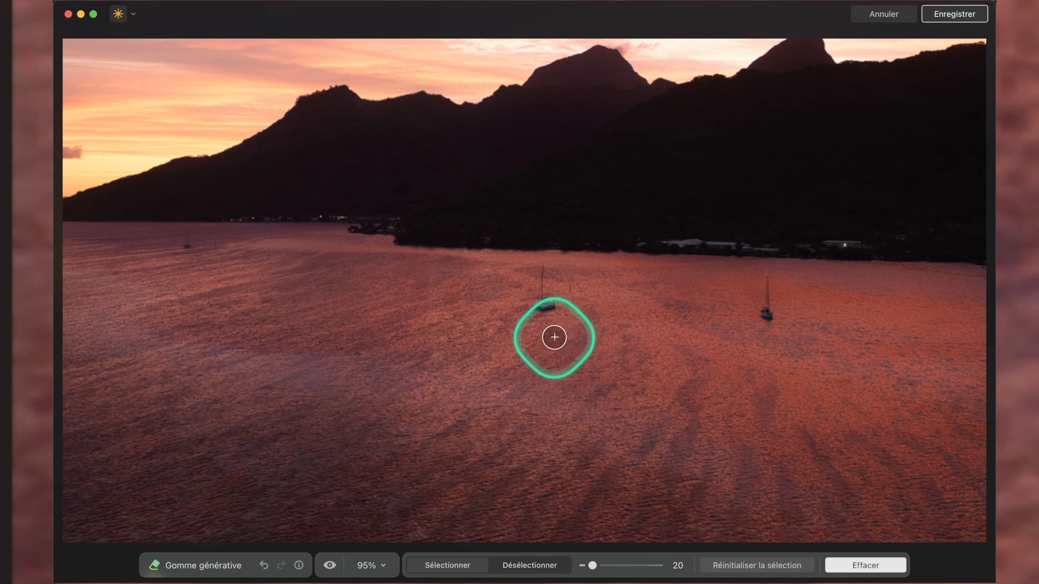